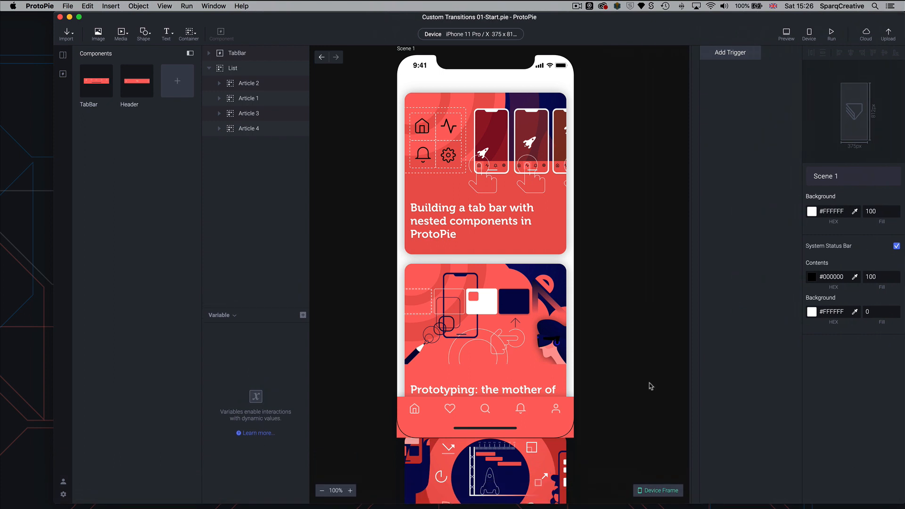
Enlarge the application window so that it fills the whole screen
double_click(285, 24)
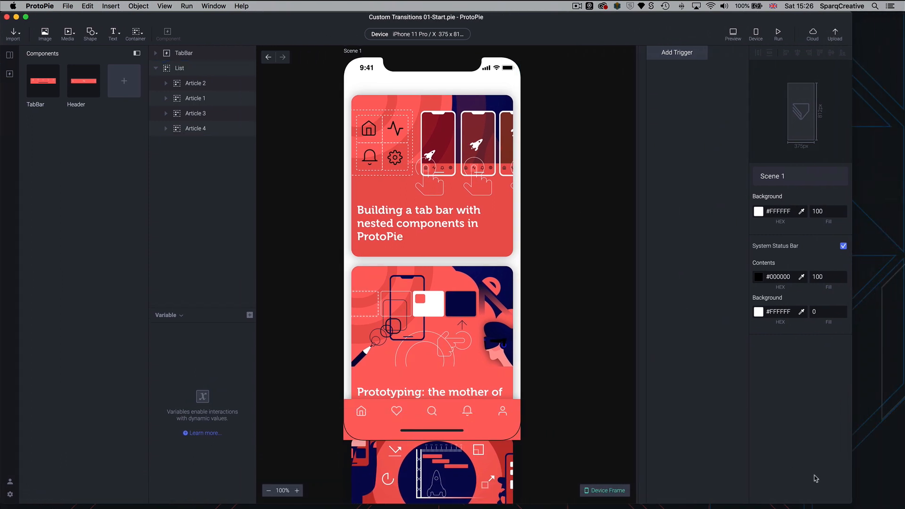
drag(851, 503, 896, 507)
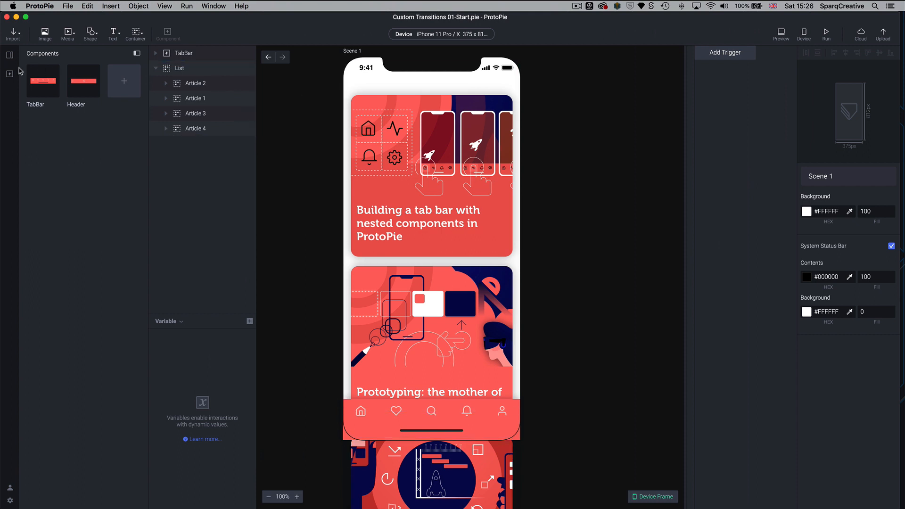
Move Scene 2 ahead of Scene 3 in the scene order, and return to Scene 1
click(10, 56)
drag(40, 273, 41, 162)
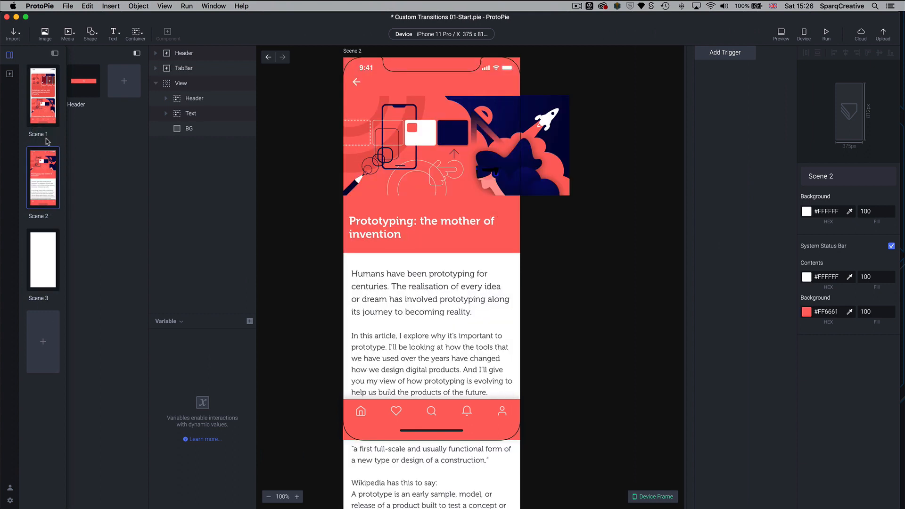
click(431, 244)
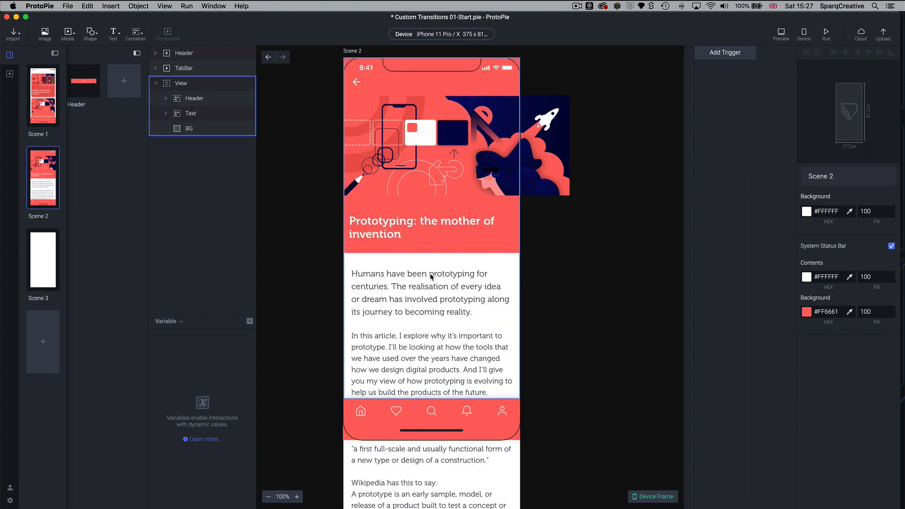
click(39, 111)
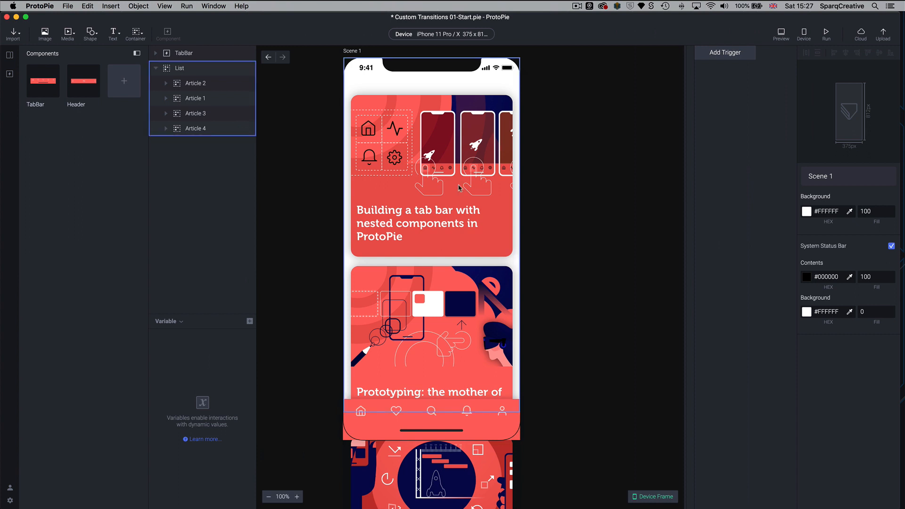
Add a Tap trigger to the Article 2 card inside the List container of Scene 1
click(413, 337)
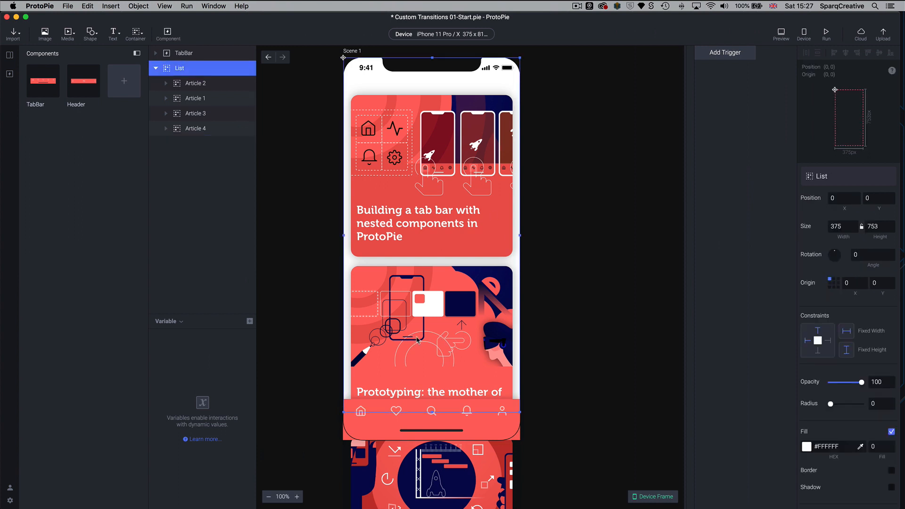
double_click(441, 306)
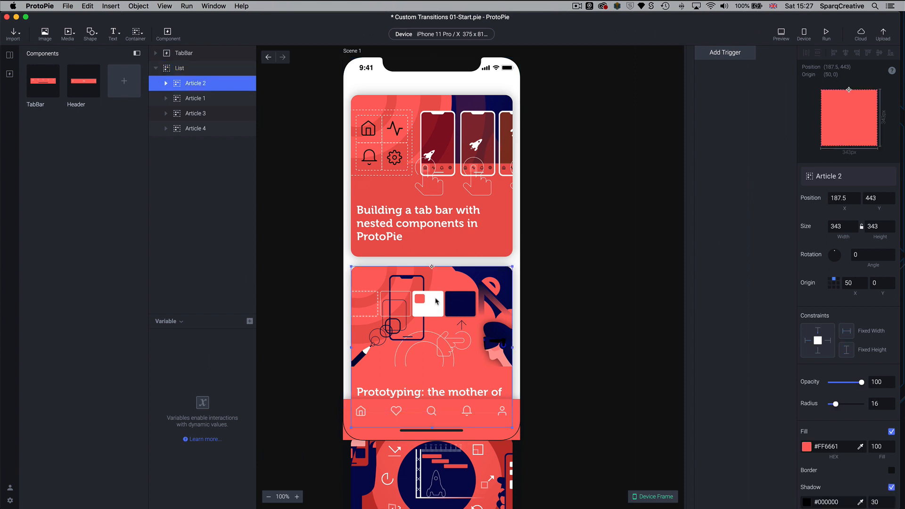
click(717, 57)
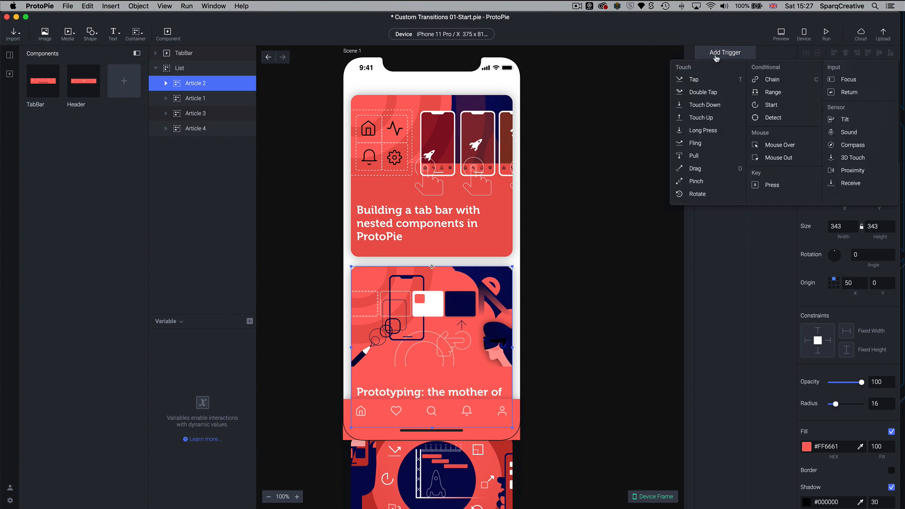
click(699, 84)
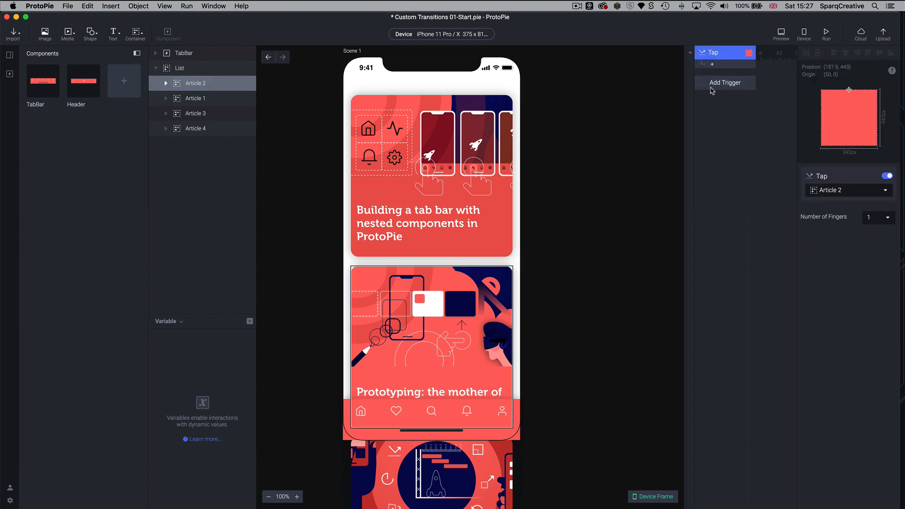
Add a Jump response to Article 2's Tap trigger, targeting Scene 2 with the Slide In transition
click(714, 65)
click(798, 78)
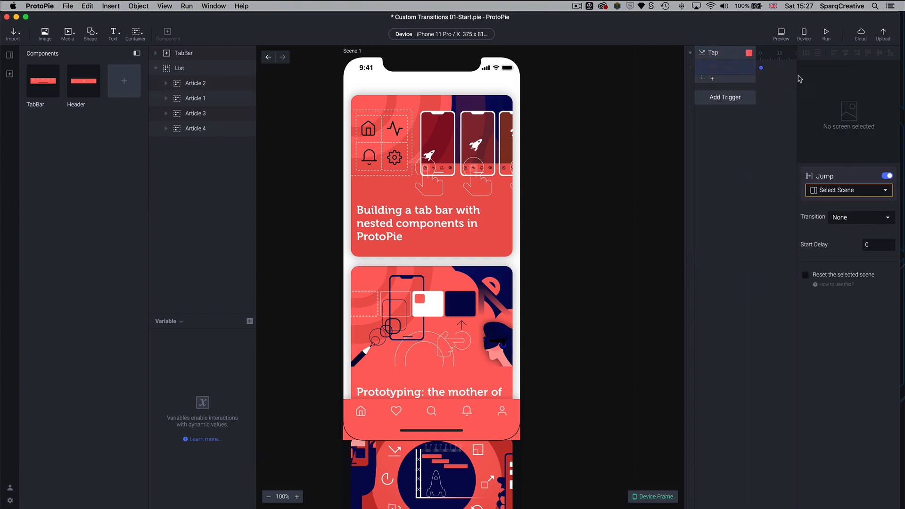
click(838, 190)
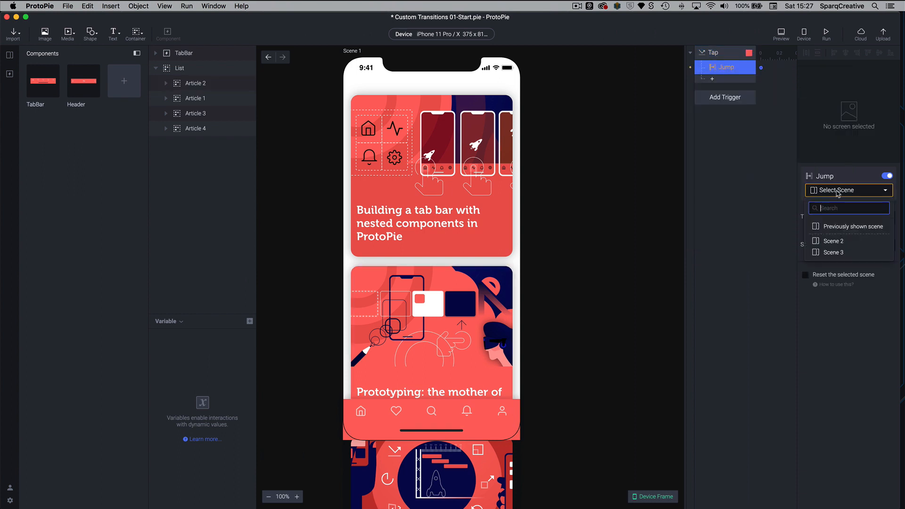
click(847, 240)
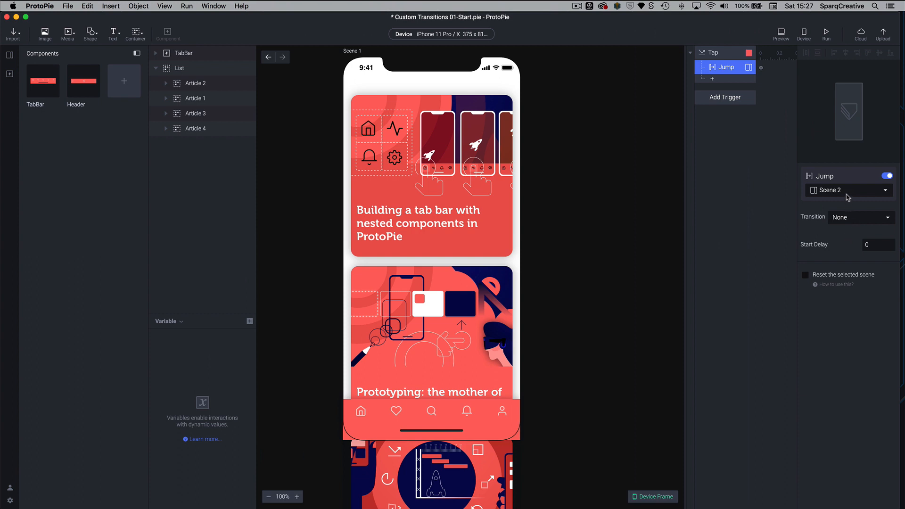
click(846, 218)
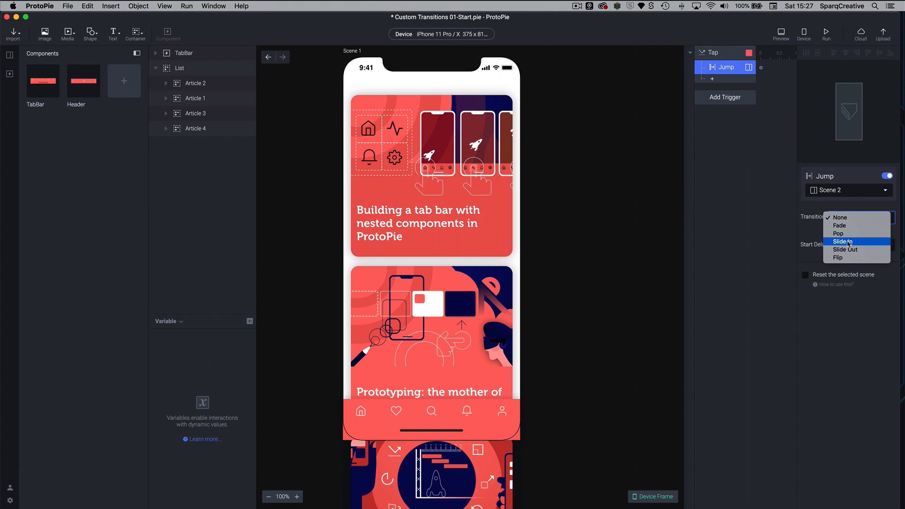
click(849, 244)
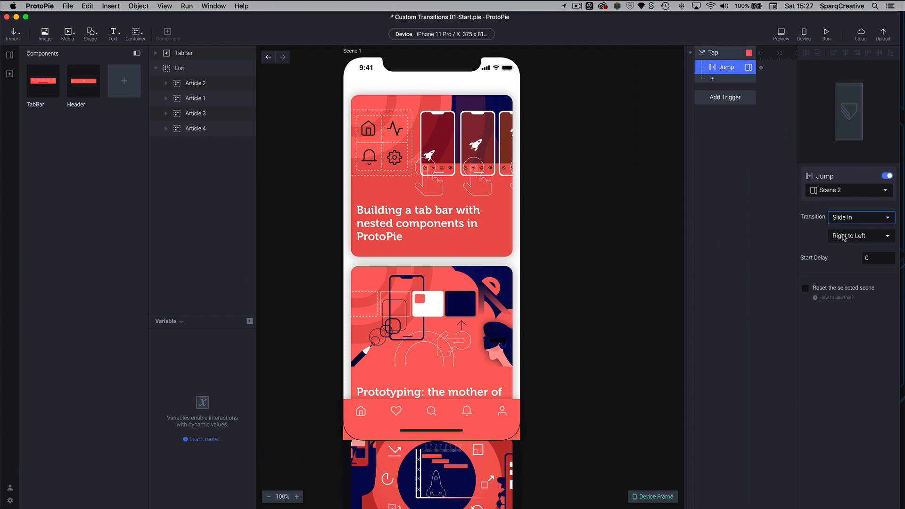
click(845, 237)
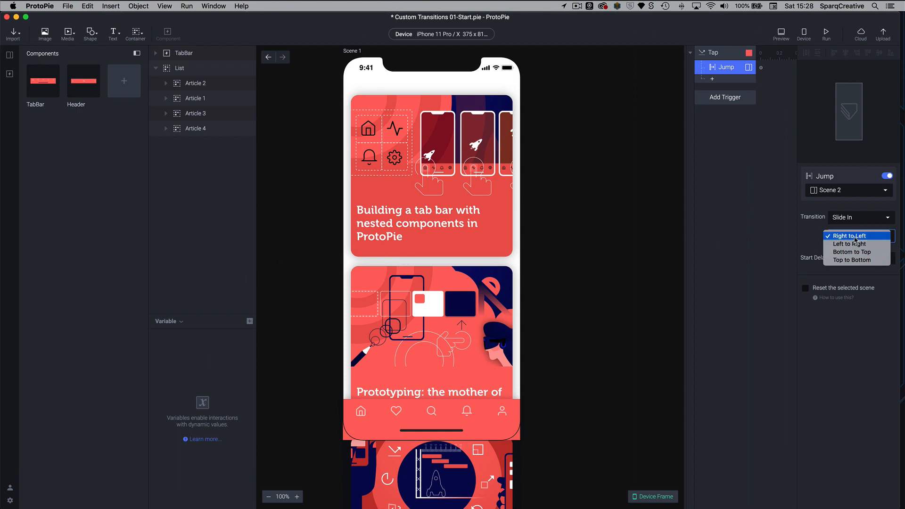
click(843, 220)
click(842, 220)
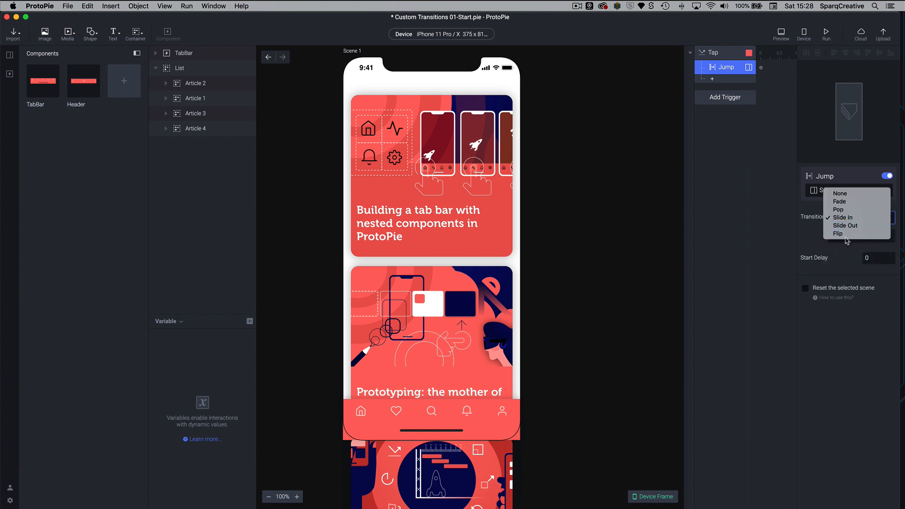
click(808, 250)
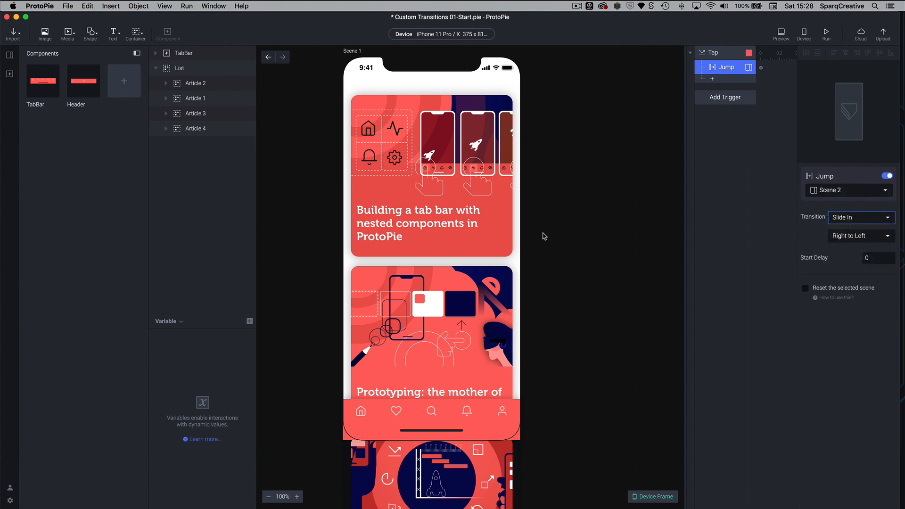
click(501, 206)
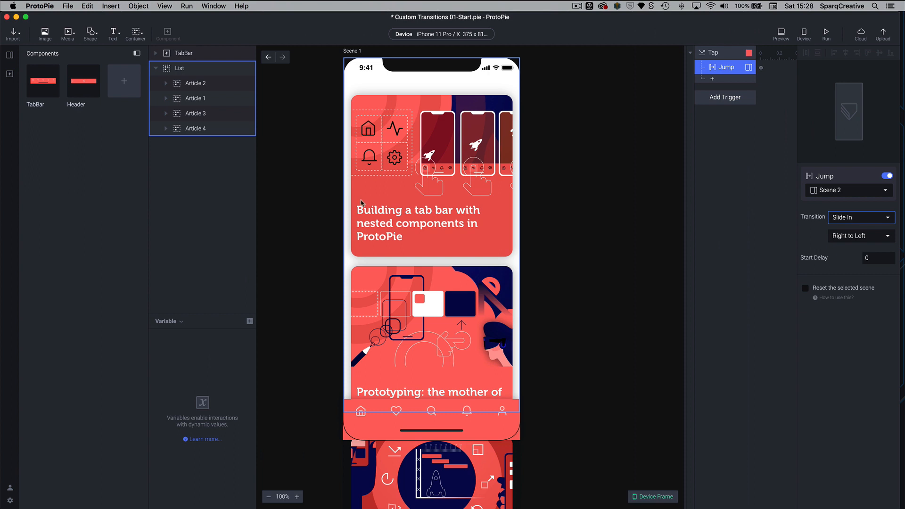
click(531, 192)
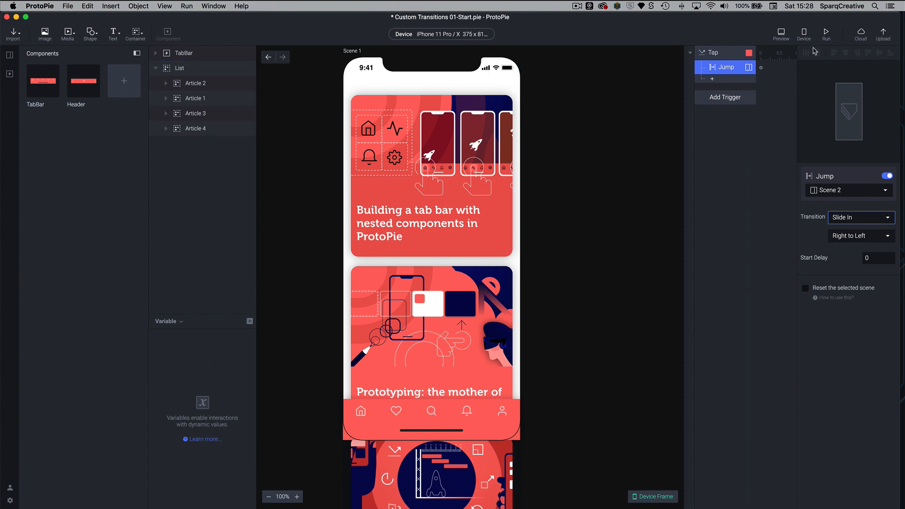
Preview the prototype and test the jump from the second article card, then return to the editor
click(781, 34)
drag(411, 56, 576, 67)
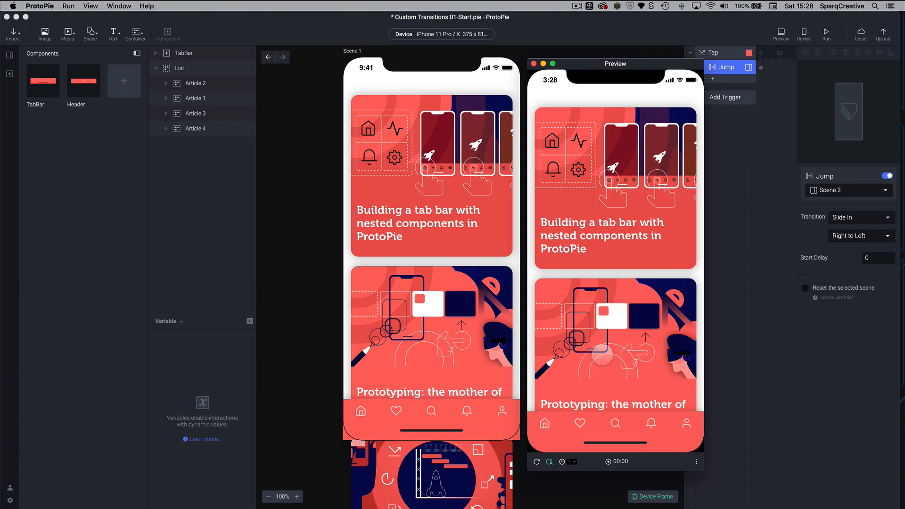
click(594, 338)
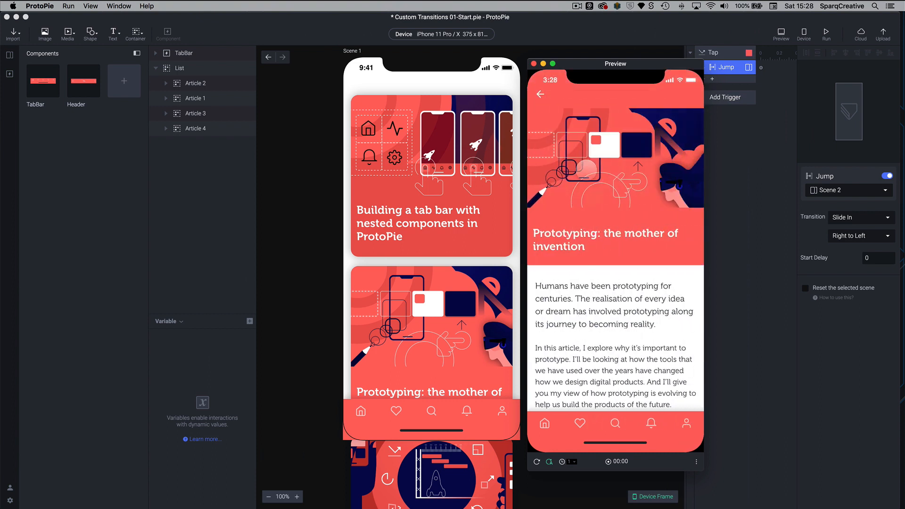
drag(587, 66, 687, 68)
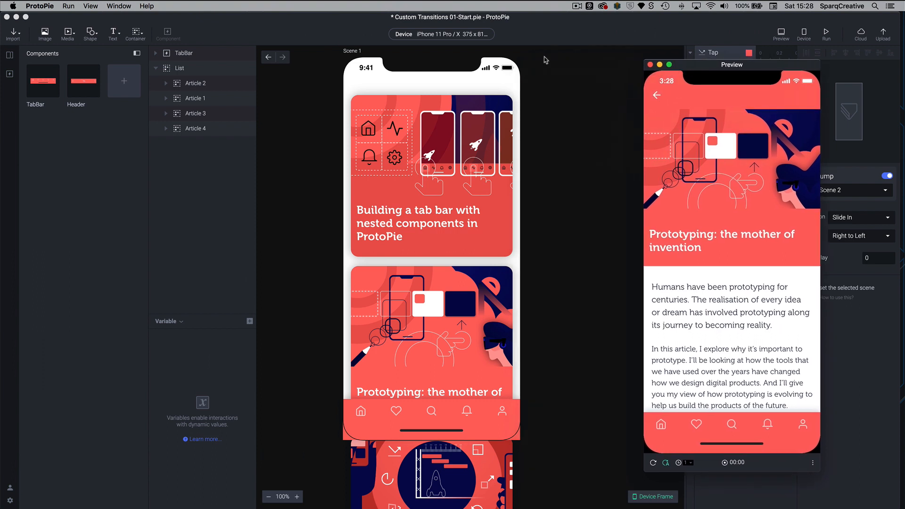
click(546, 59)
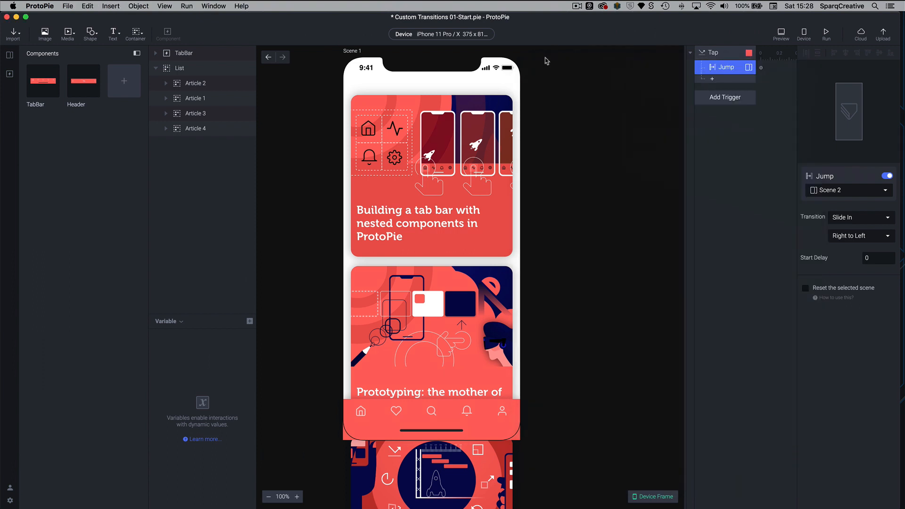
Switch to Scene 2 and add a Tap trigger to the Header component containing the back arrow
click(9, 54)
click(46, 194)
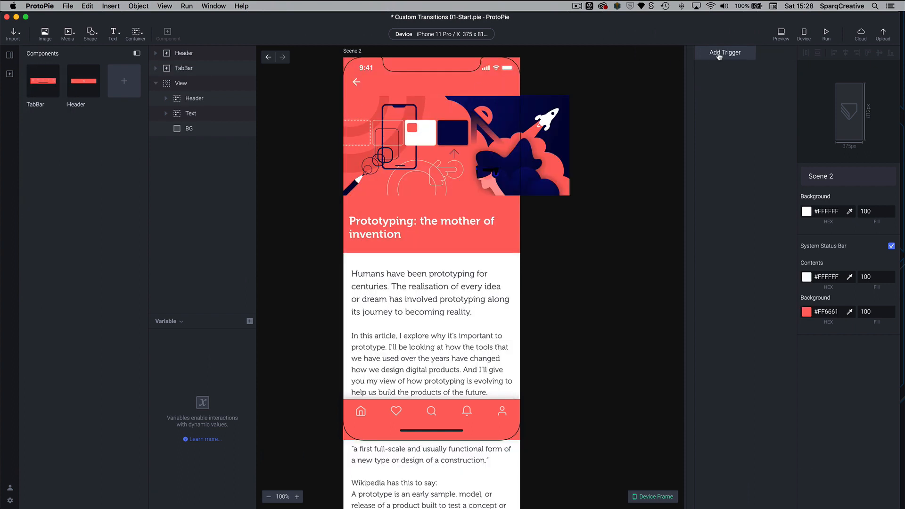
click(716, 54)
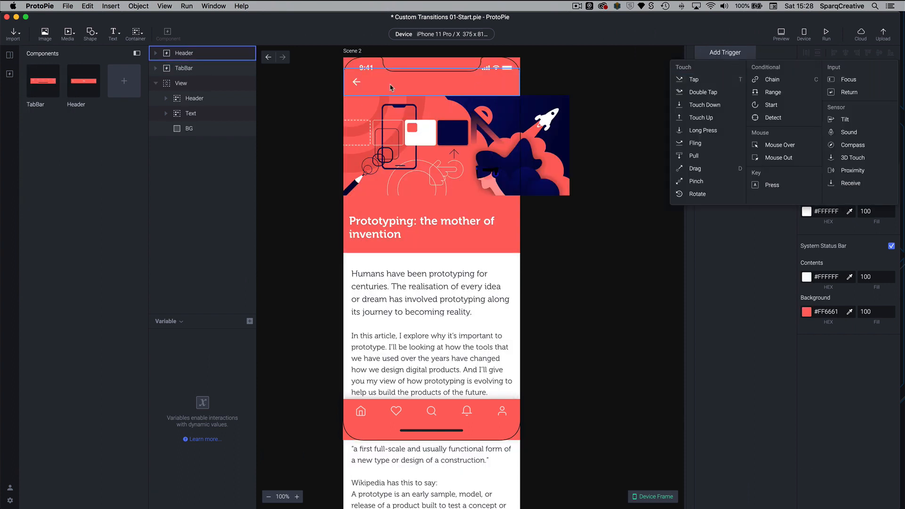
click(402, 76)
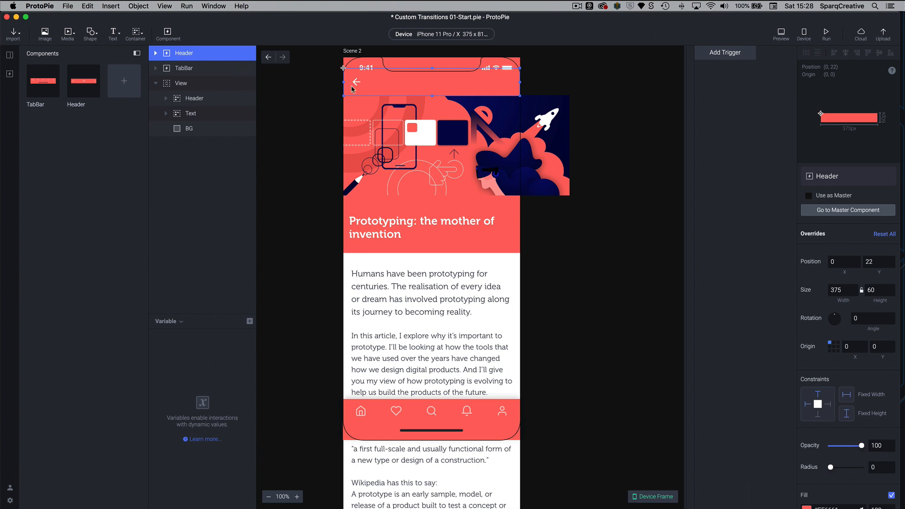
click(734, 59)
click(697, 83)
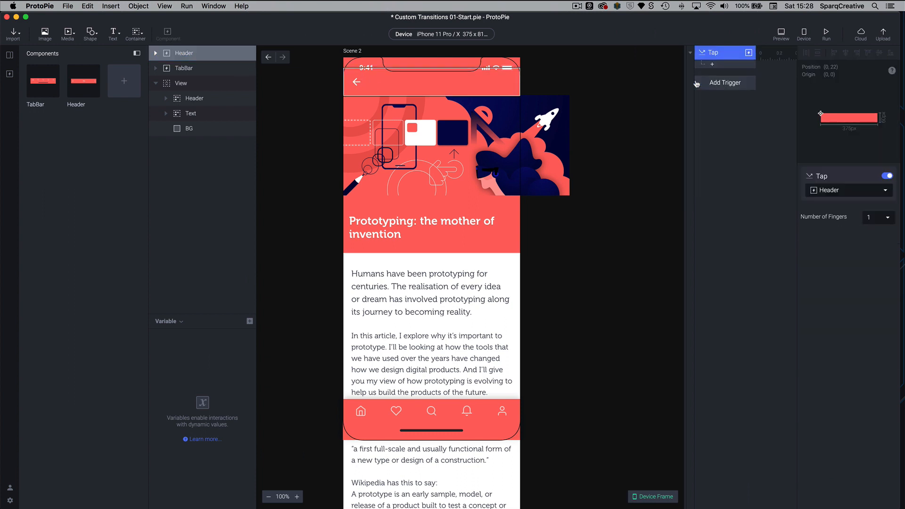
Add a Jump response to the Header's Tap trigger, targeting the previously shown scene with a Slide Out transition from Left to Right
click(723, 66)
click(807, 80)
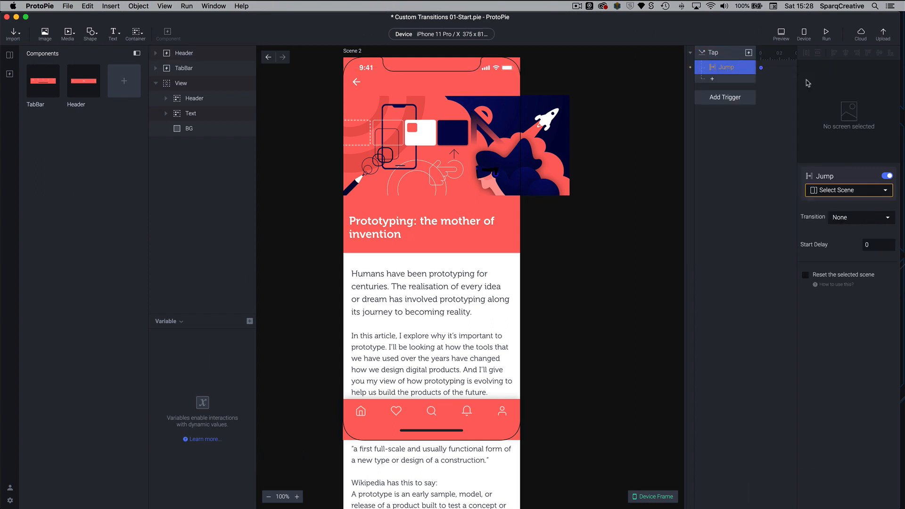
click(831, 191)
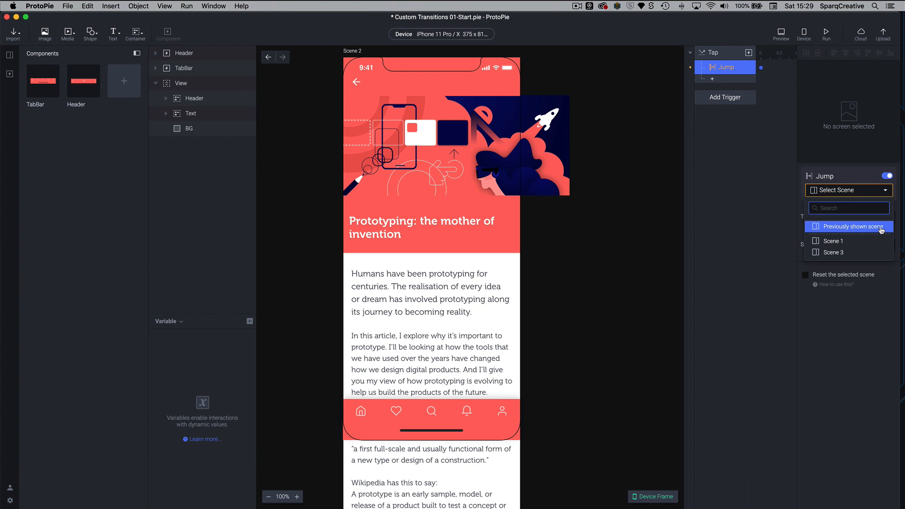
click(844, 226)
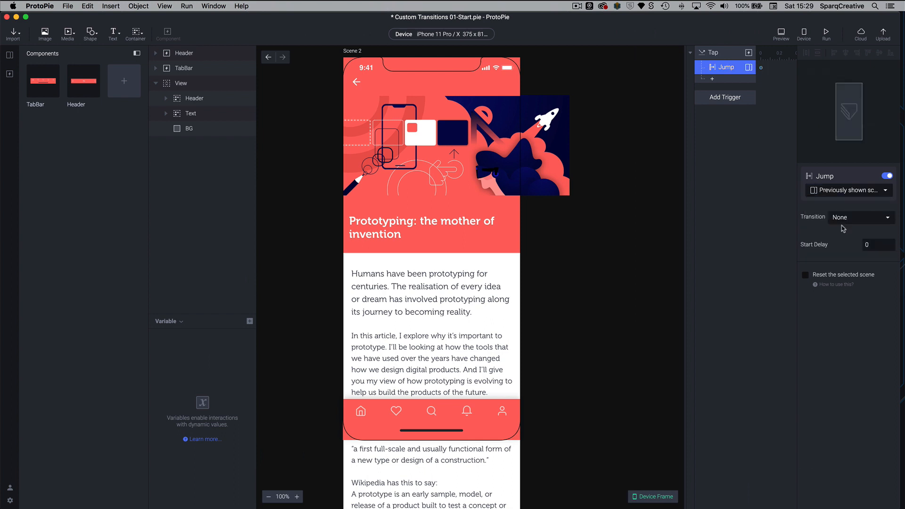
click(846, 221)
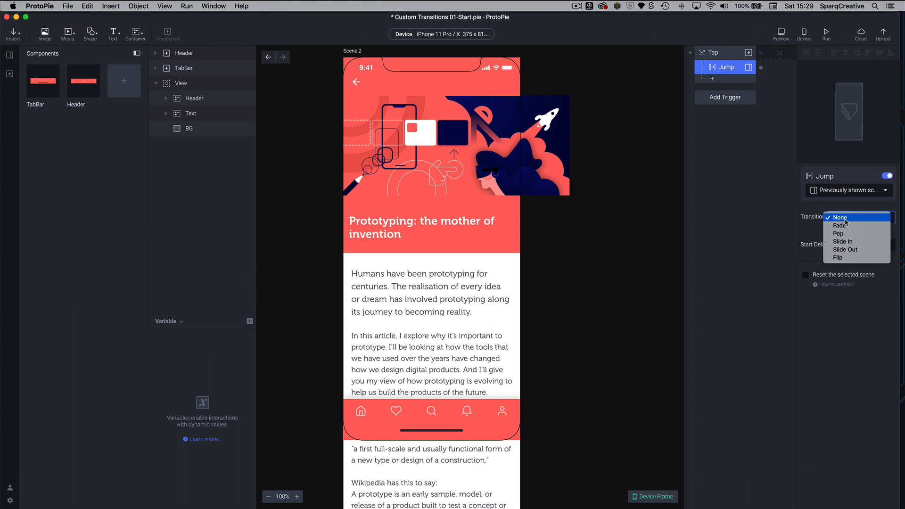
click(846, 250)
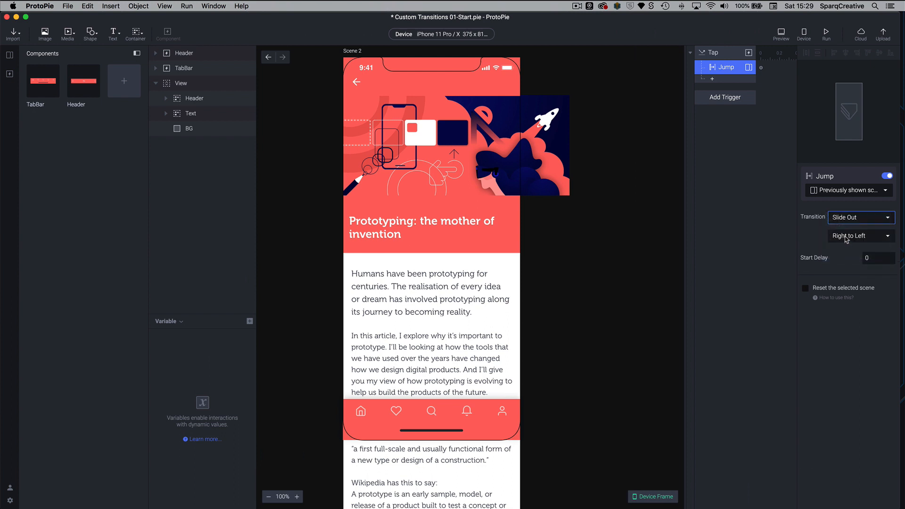
click(846, 239)
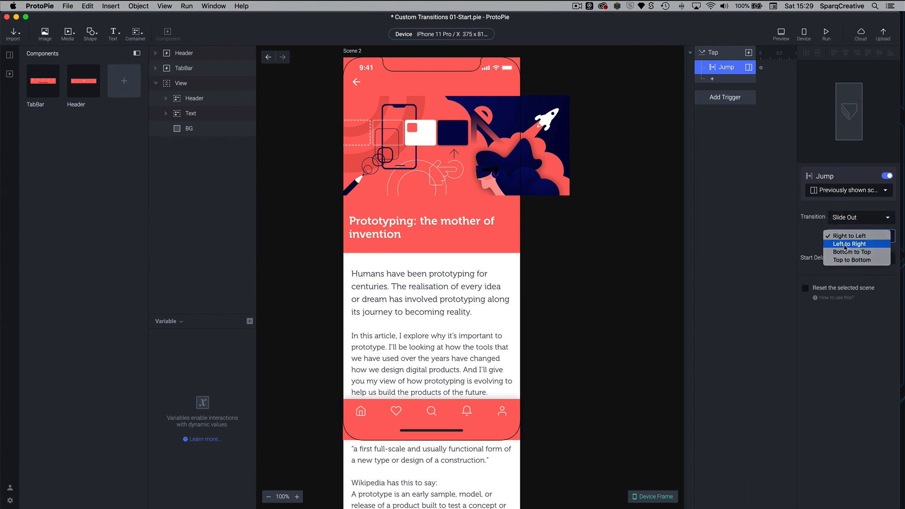
click(846, 246)
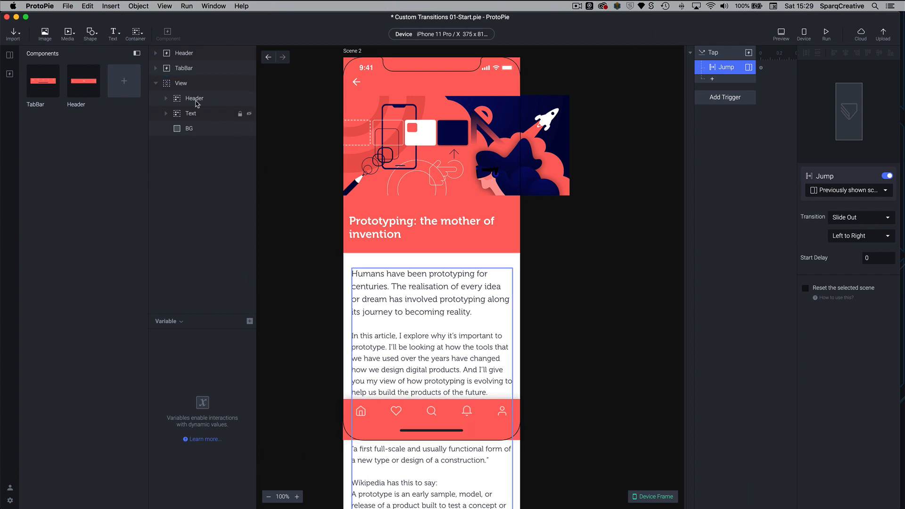
Switch to Scene 1 and preview the jump into the second article and the return through the back arrow, running it twice
click(10, 54)
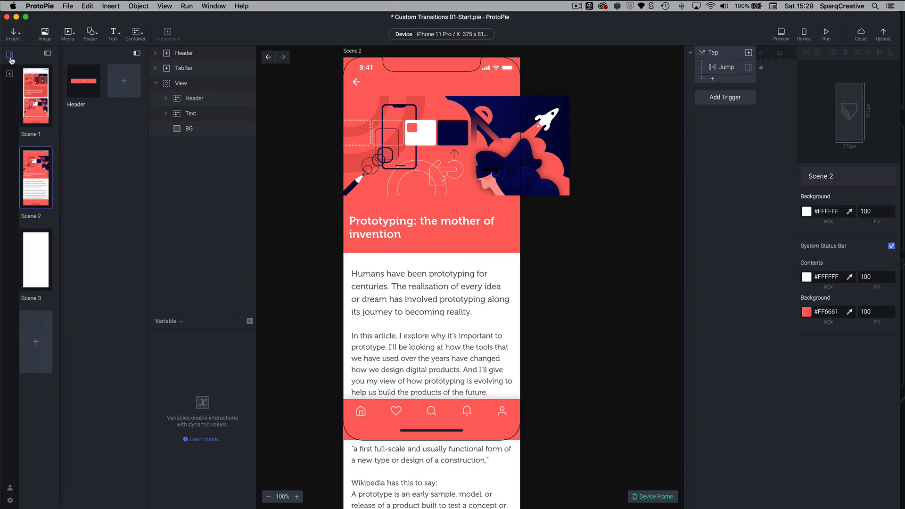
click(41, 110)
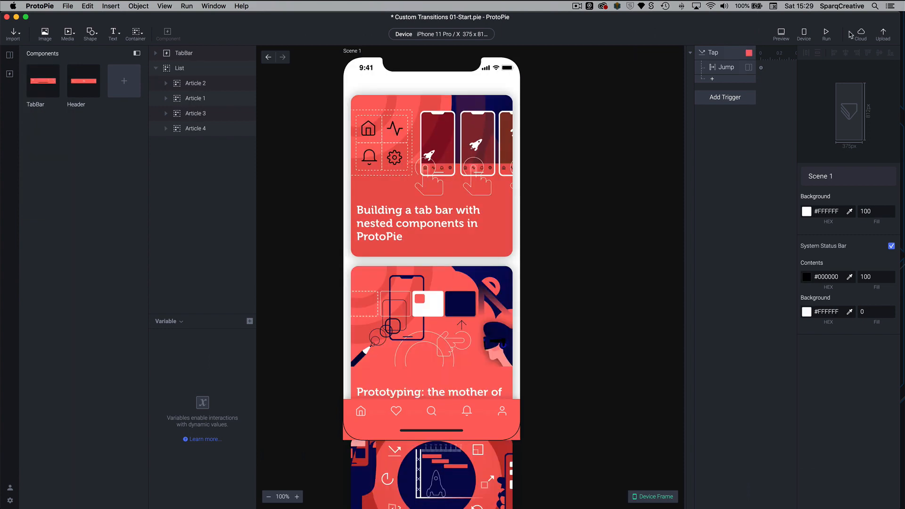
click(781, 34)
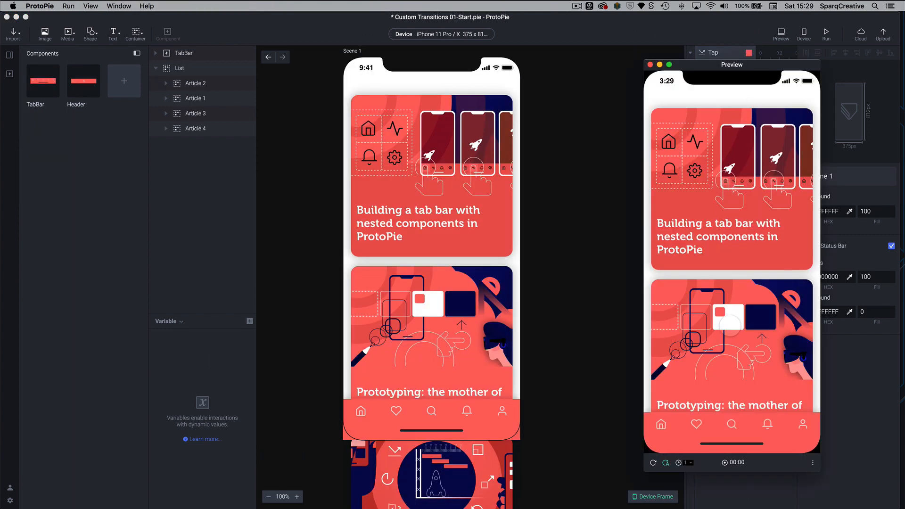
click(718, 340)
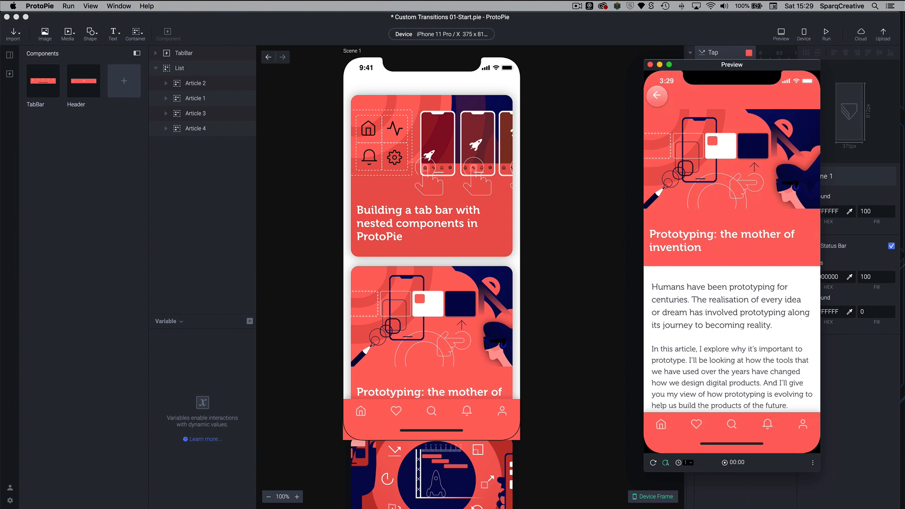
click(657, 95)
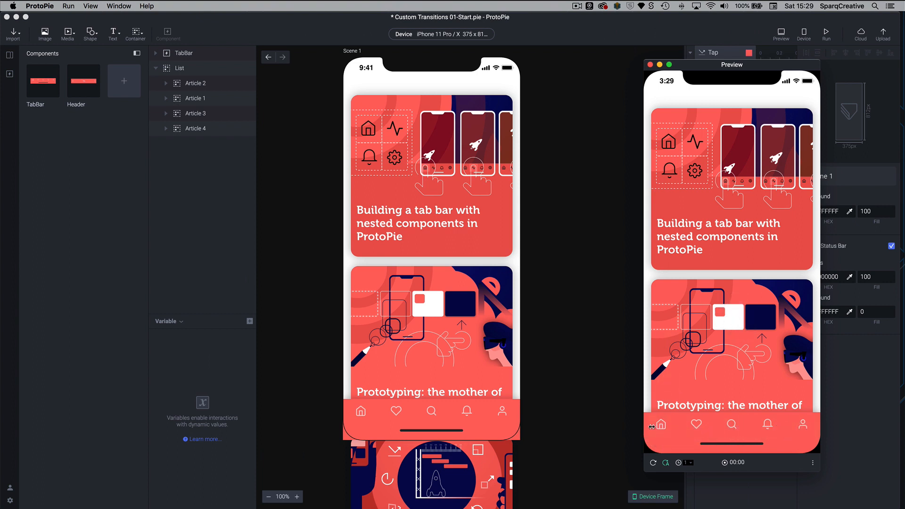
click(757, 355)
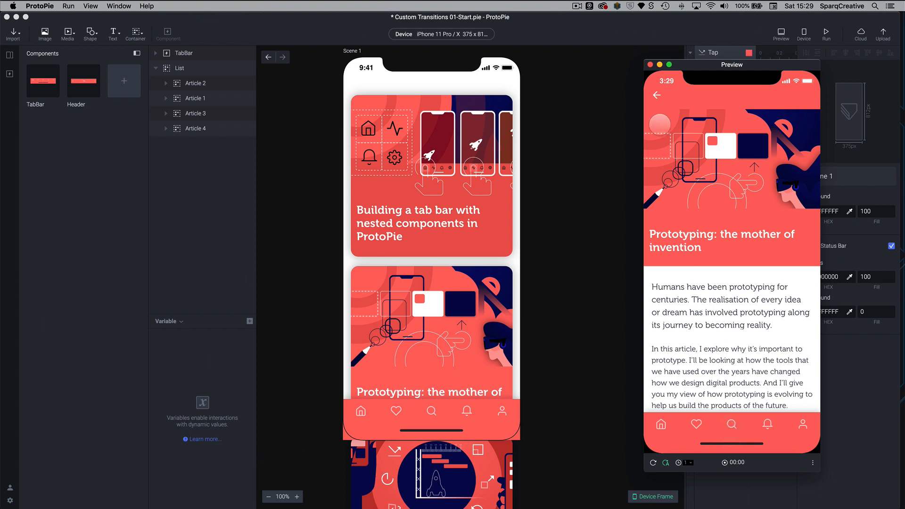
click(658, 95)
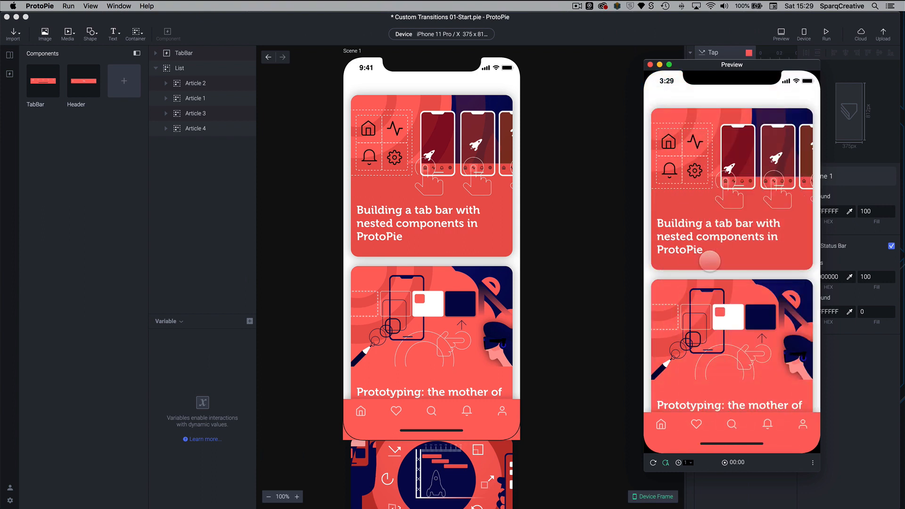
Return to the editor and review the transition options of the Tap trigger's Jump response, leaving Slide In chosen
drag(691, 59, 586, 52)
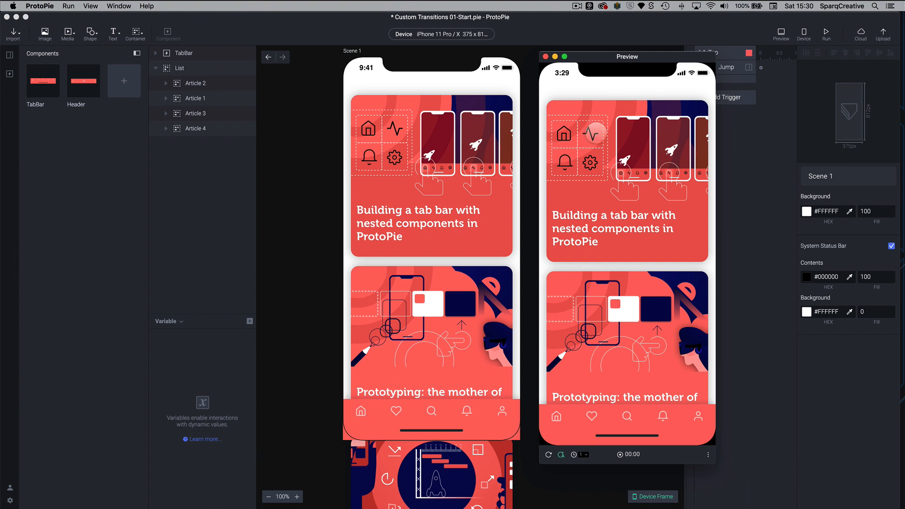
click(744, 141)
click(729, 68)
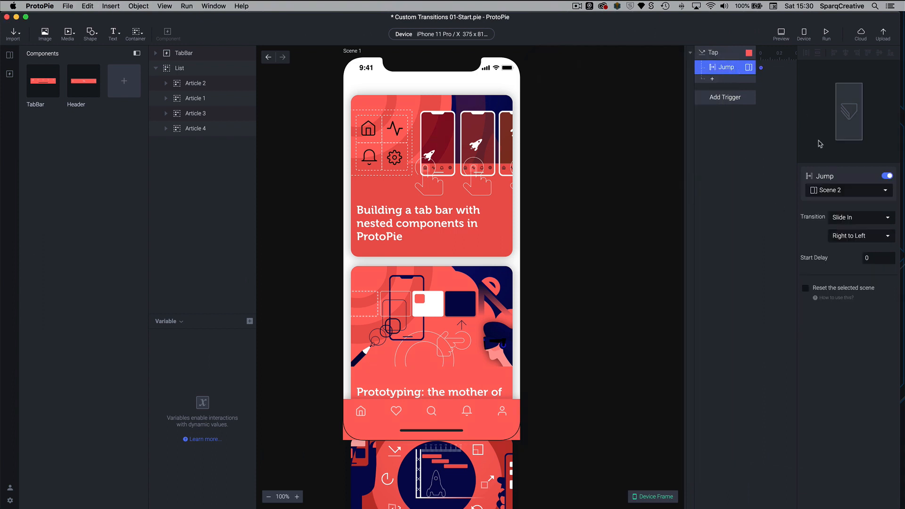
click(848, 220)
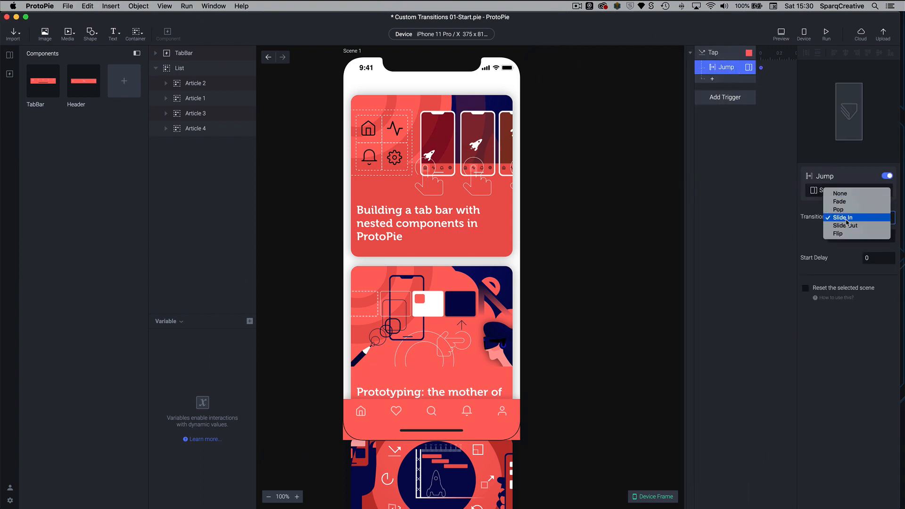
click(847, 218)
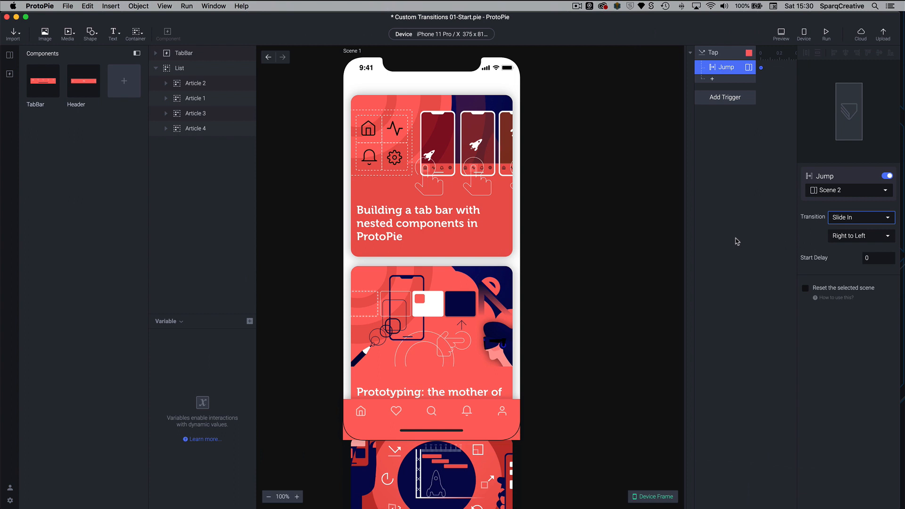
click(519, 383)
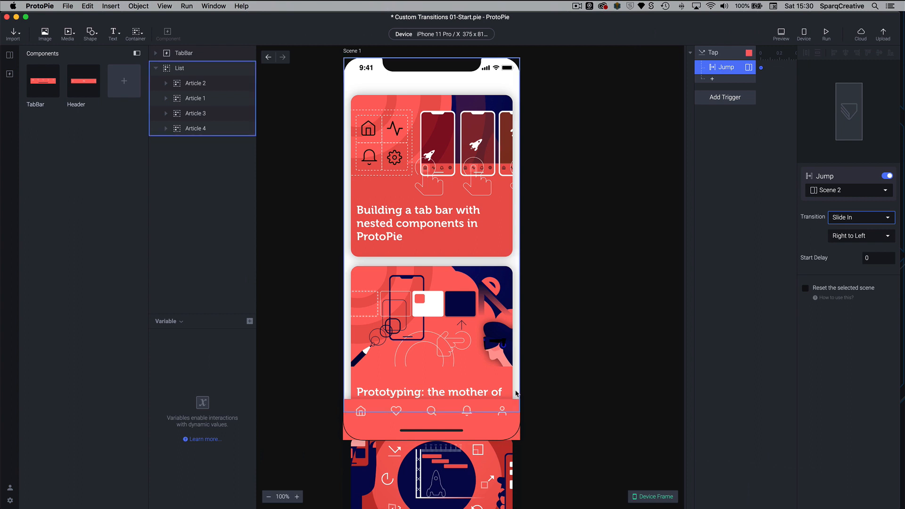
click(484, 417)
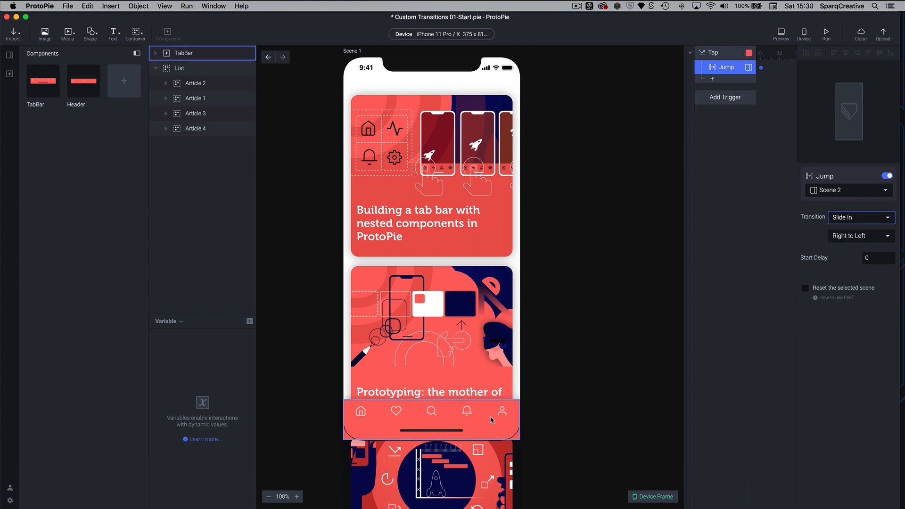
click(604, 373)
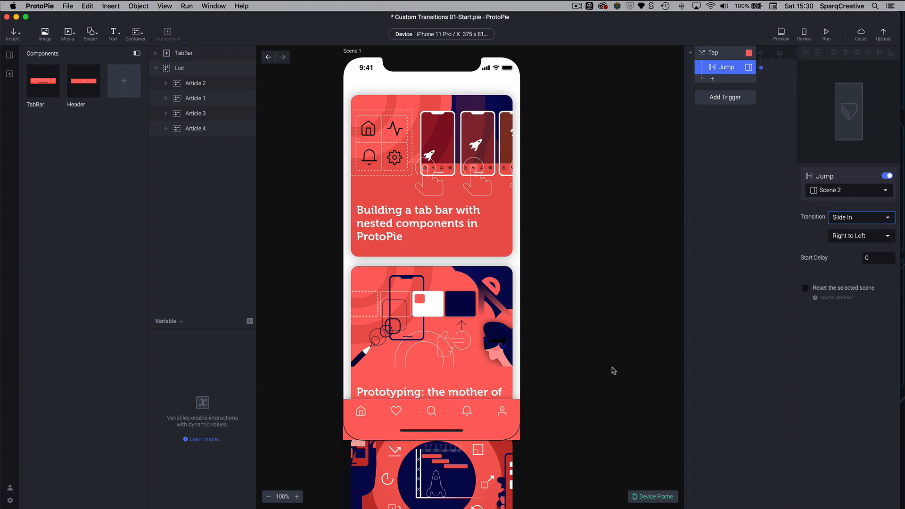
scroll(609, 370, up, 2)
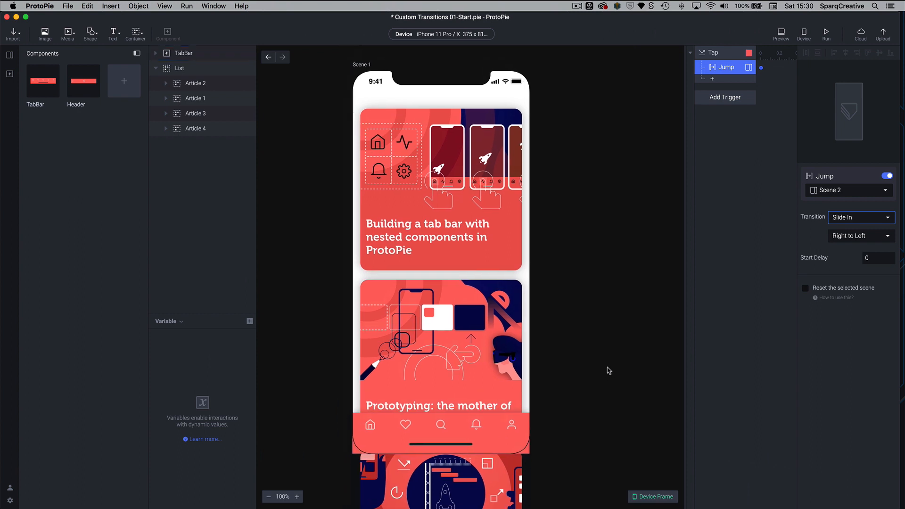
scroll(609, 371, left, 1)
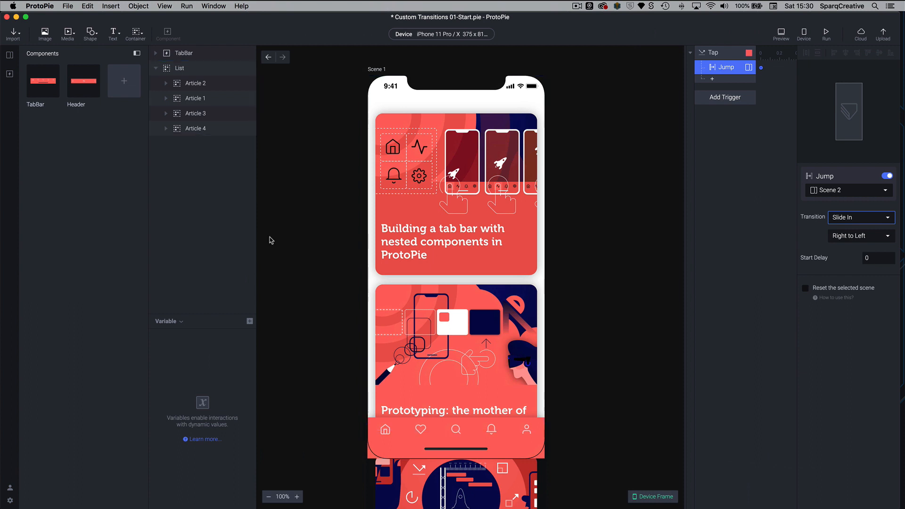
click(9, 55)
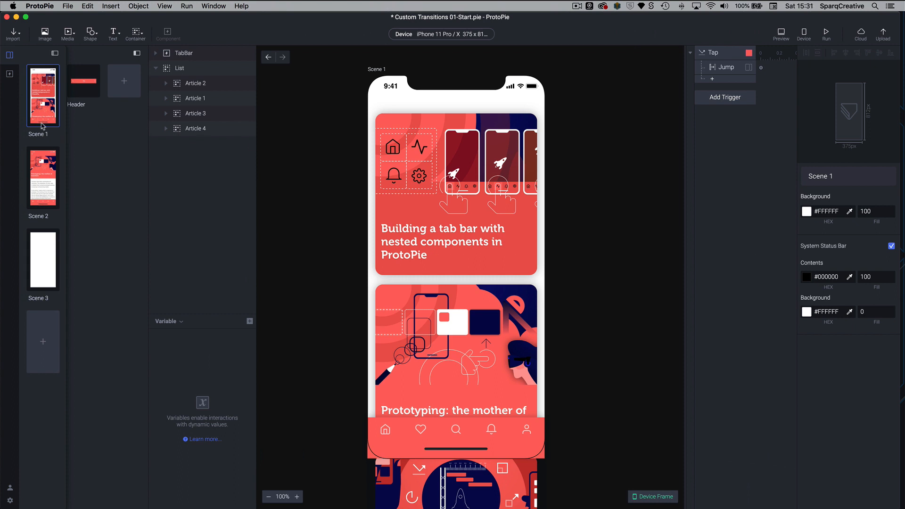
click(625, 174)
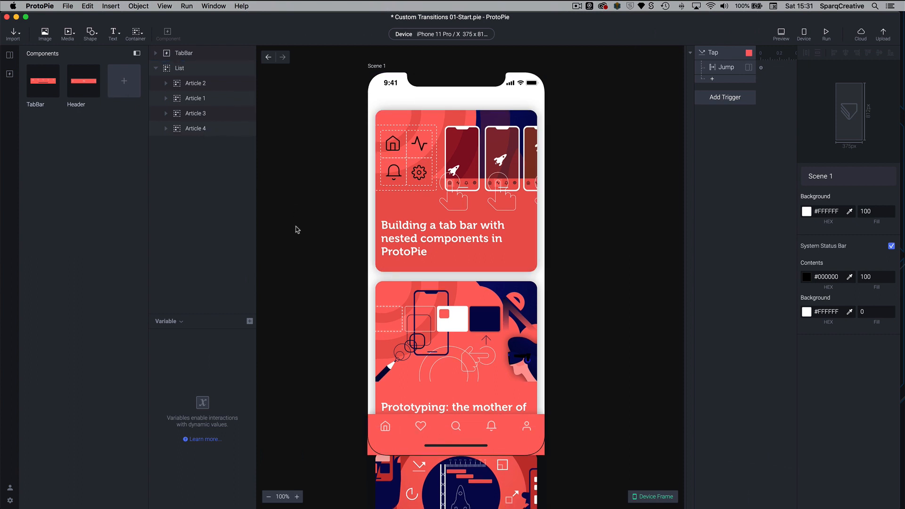
scroll(298, 231, down, 2)
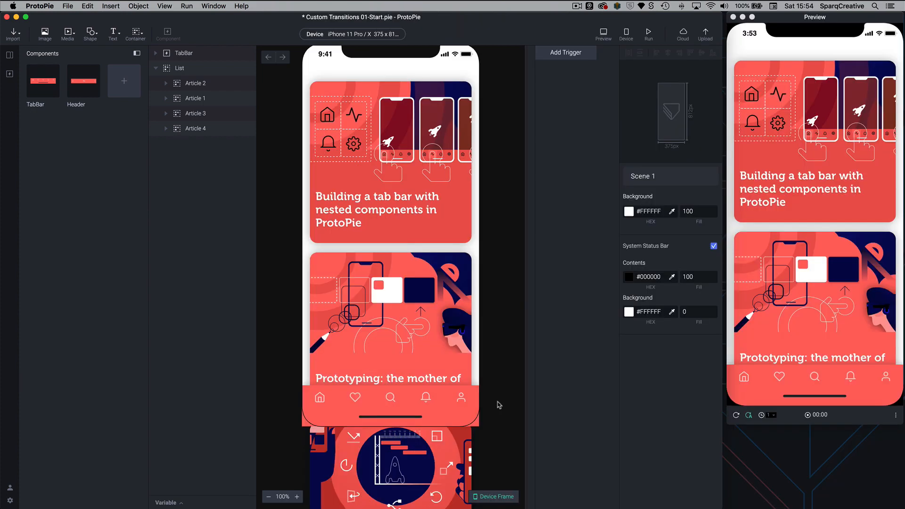
Add a Tap trigger to the Article 2 layer in Scene 1
click(188, 86)
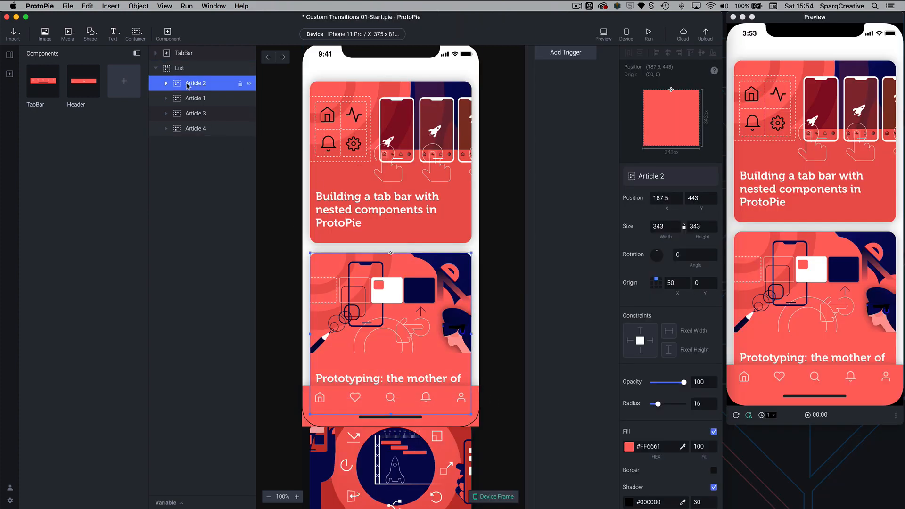
click(565, 56)
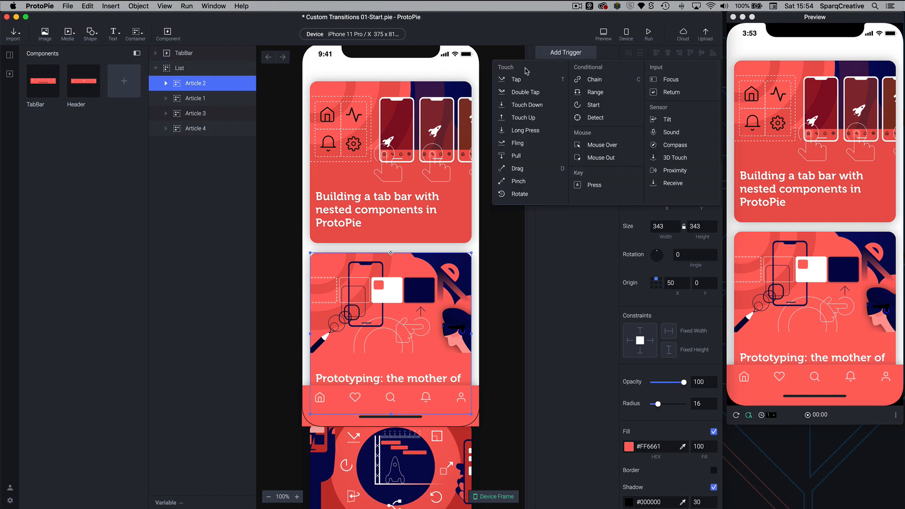
click(516, 79)
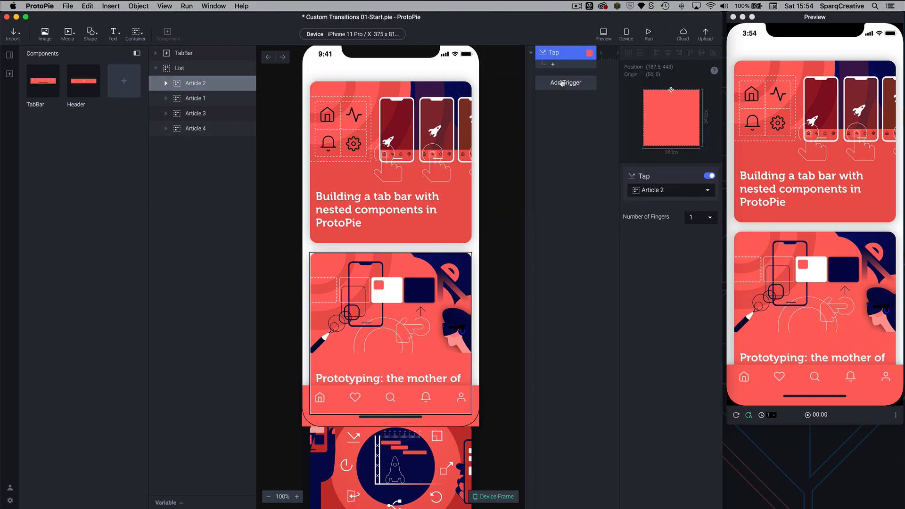
Add a Move response for Article 2 to the Tap trigger, moving it to Y 0, and test it in the preview
click(556, 66)
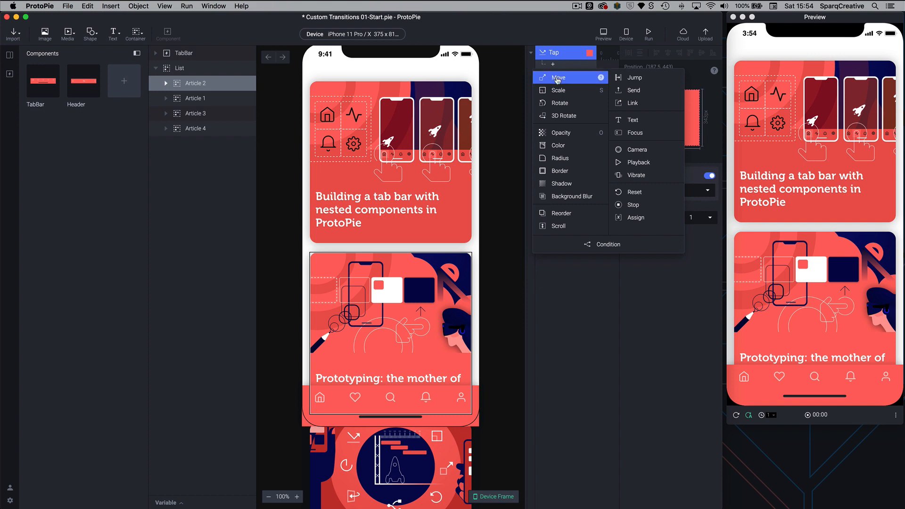
click(557, 78)
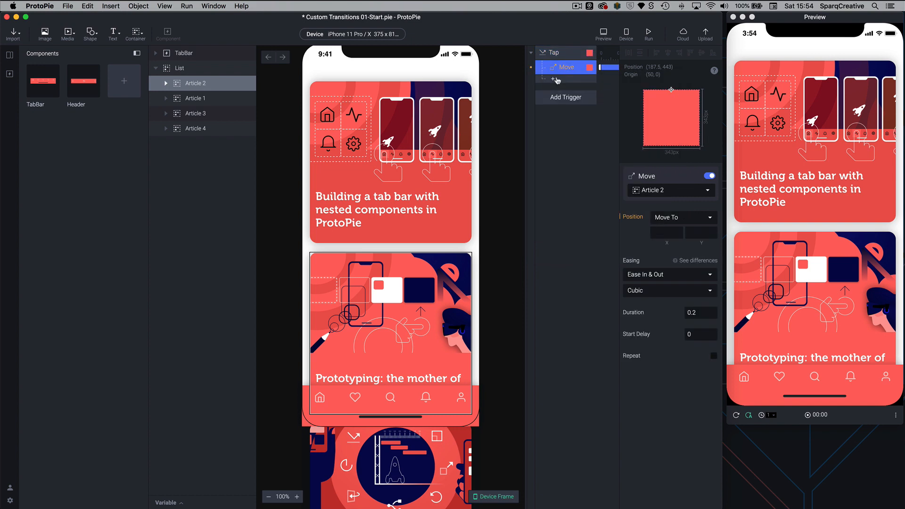
click(702, 234)
key(Return)
click(804, 318)
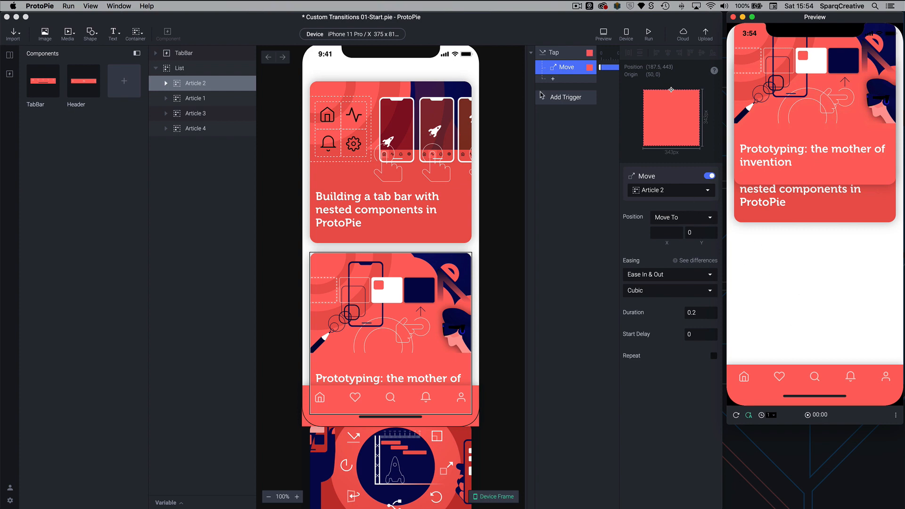
Add a Scale response for Article 2 to the Tap trigger, scaling it to a width of 375 and a height of 812
click(557, 83)
click(555, 81)
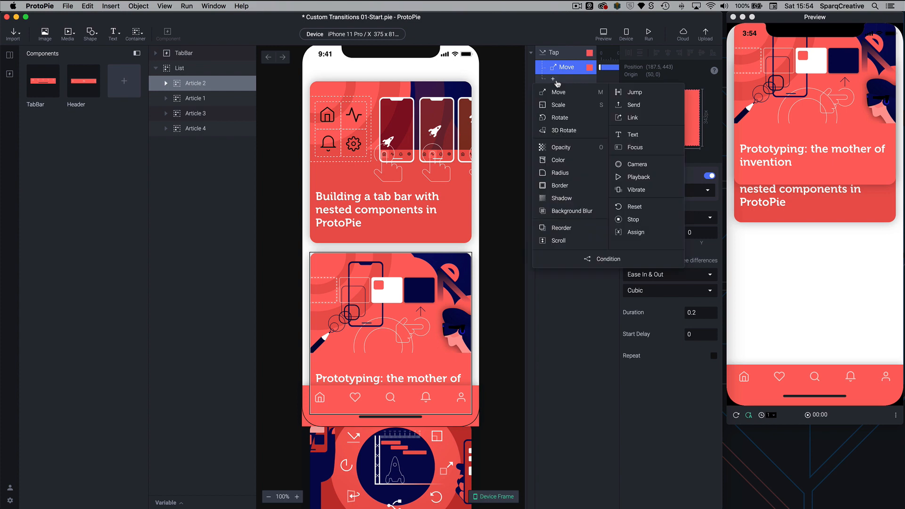
click(557, 106)
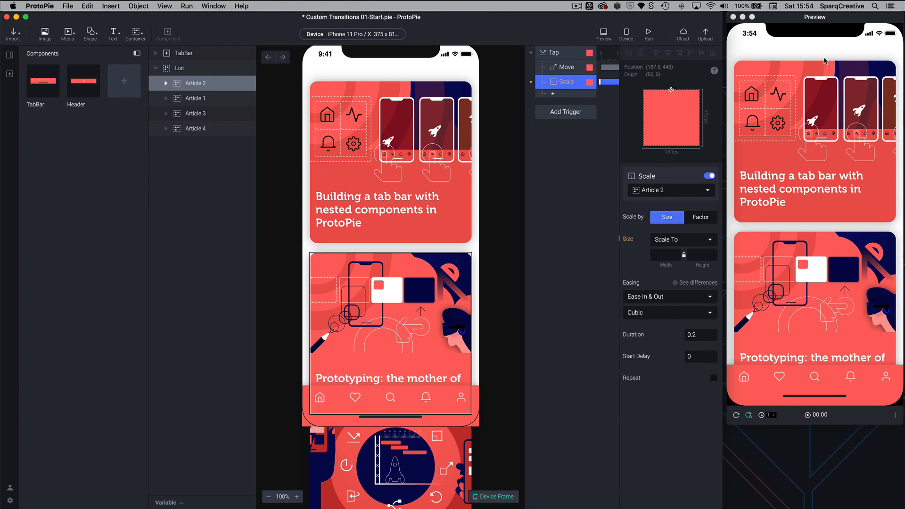
click(657, 257)
text(375)
key(Tab)
text(812)
key(Return)
Test the combined move and scale of the second article card in the preview
click(824, 291)
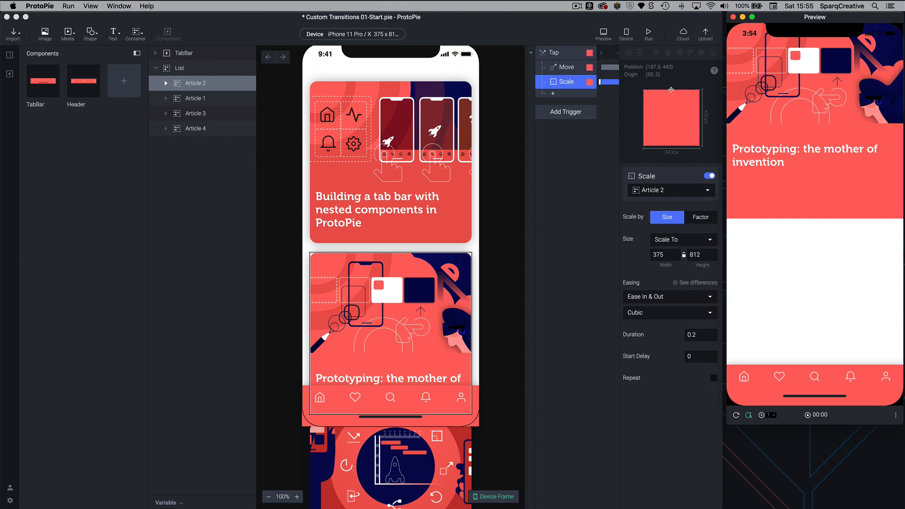
click(421, 256)
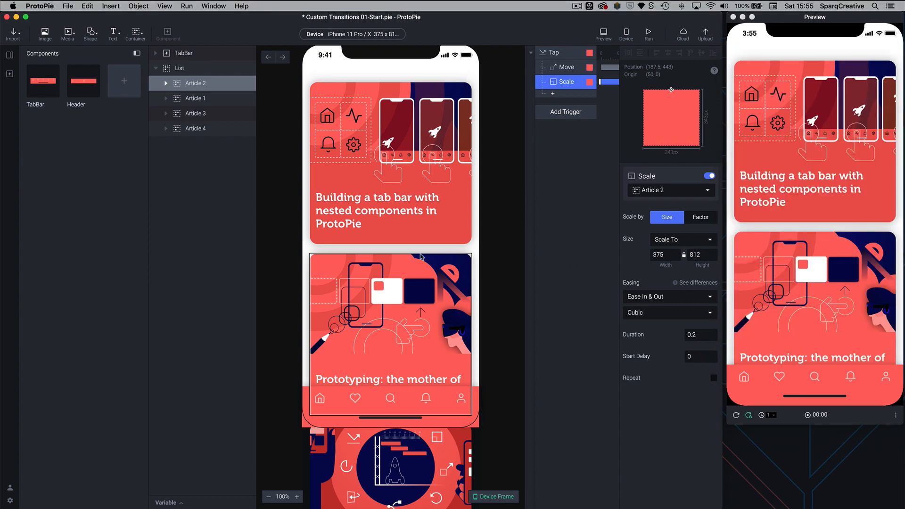
click(763, 269)
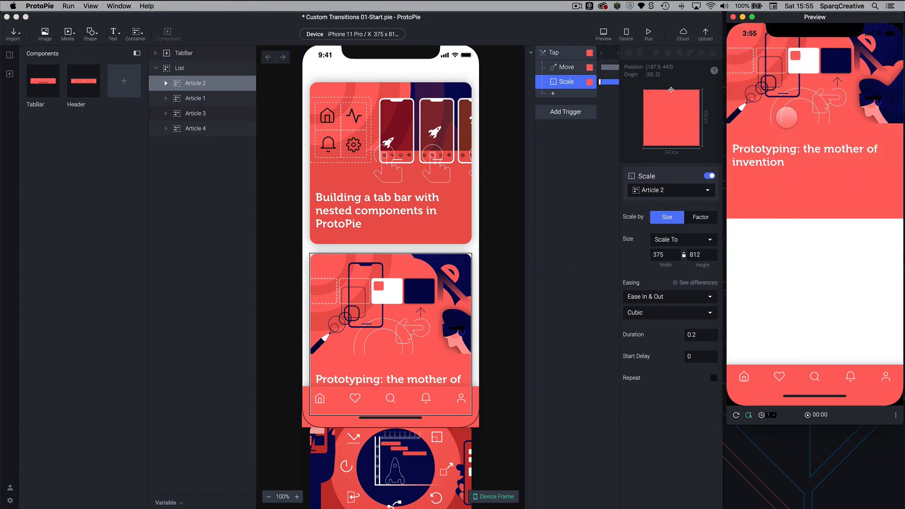
Switch to Scene 2 and inspect the position and size of the Header component and of the Header container inside View
click(13, 57)
click(12, 57)
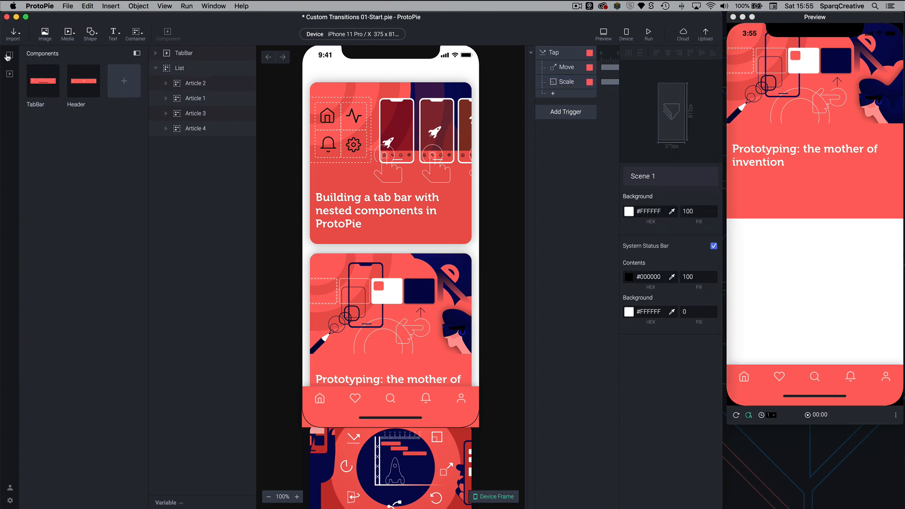
click(47, 285)
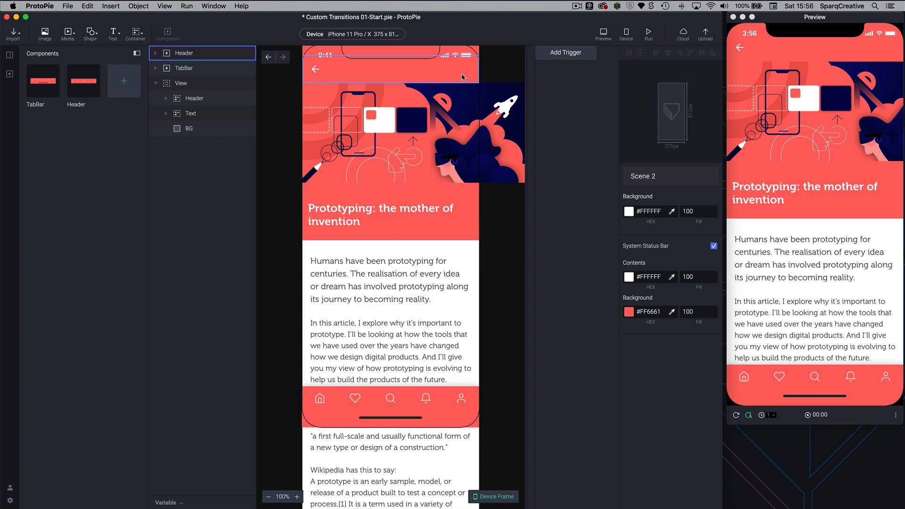
click(318, 77)
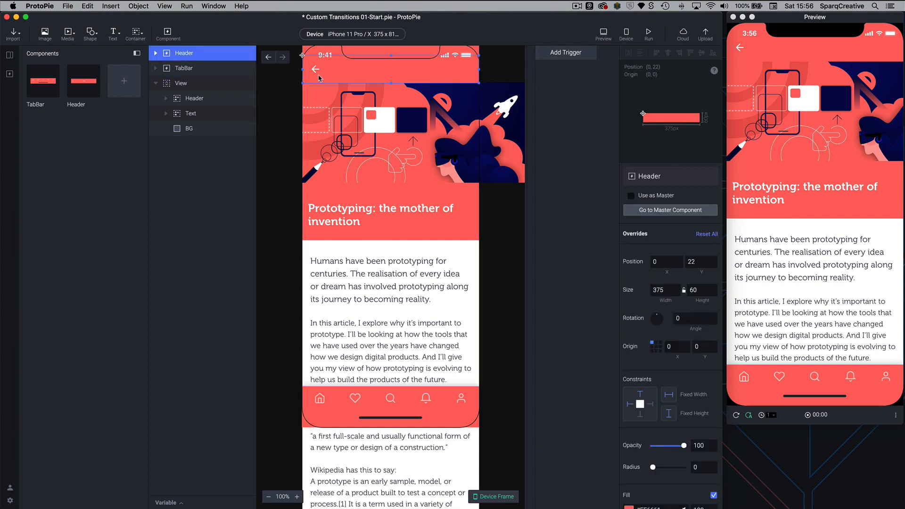
click(320, 103)
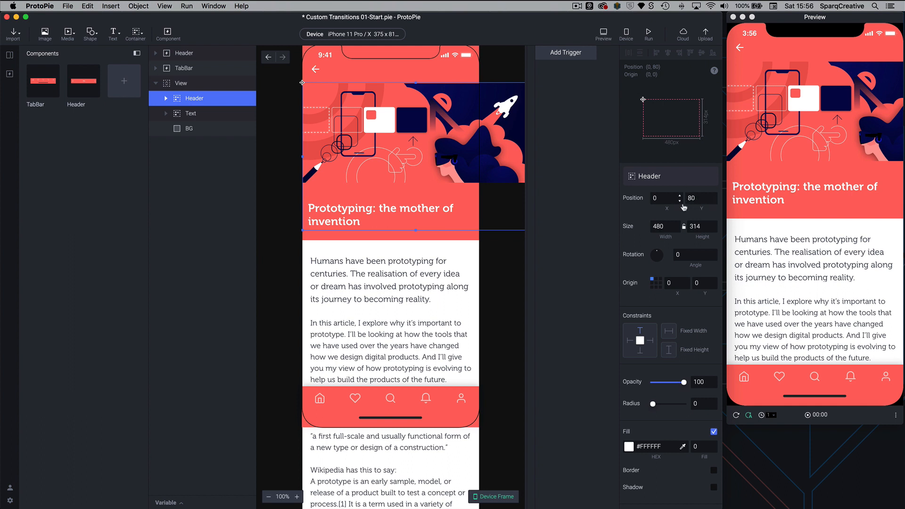
In Scene 1, add a Move response to the Tap trigger that moves the Header inside Article 2 to Y 80, and test it in the preview
click(10, 54)
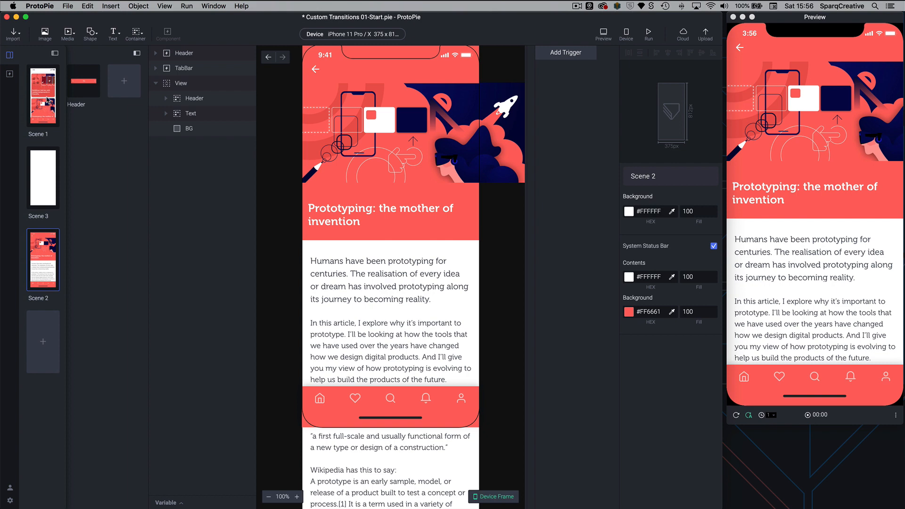
click(49, 101)
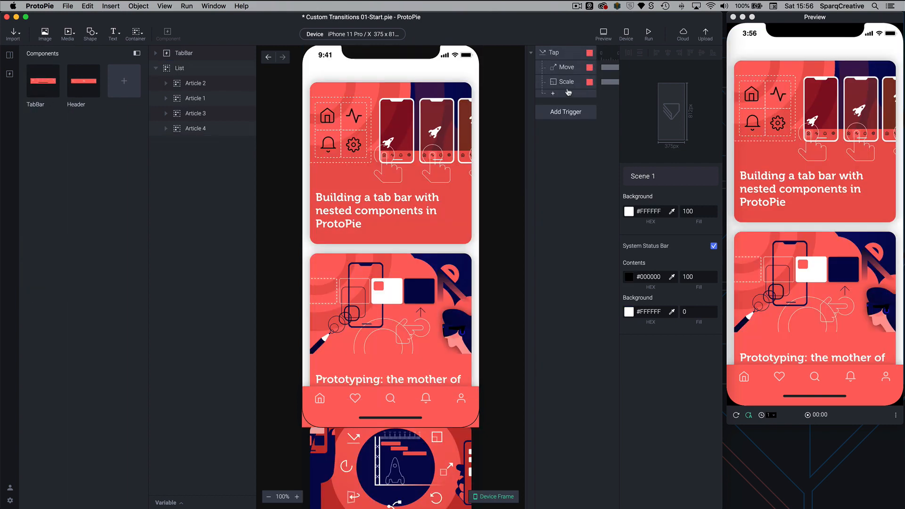
click(169, 84)
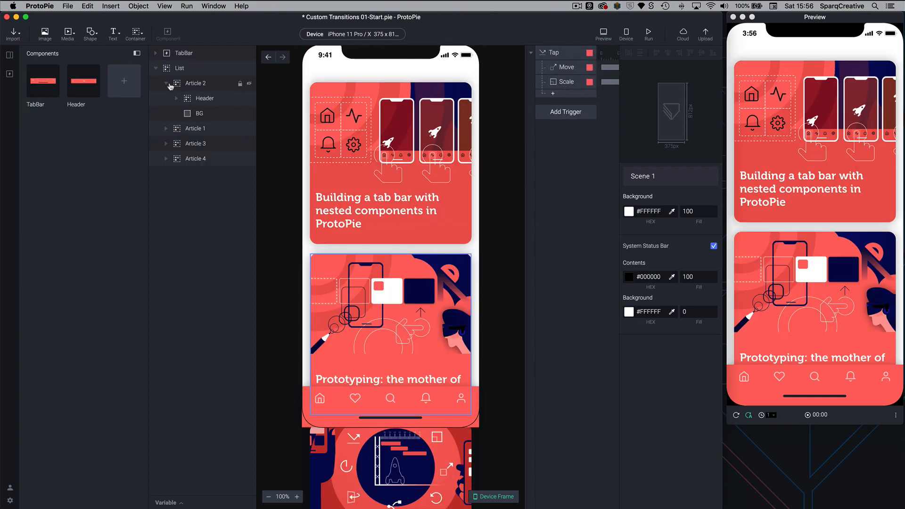
click(187, 99)
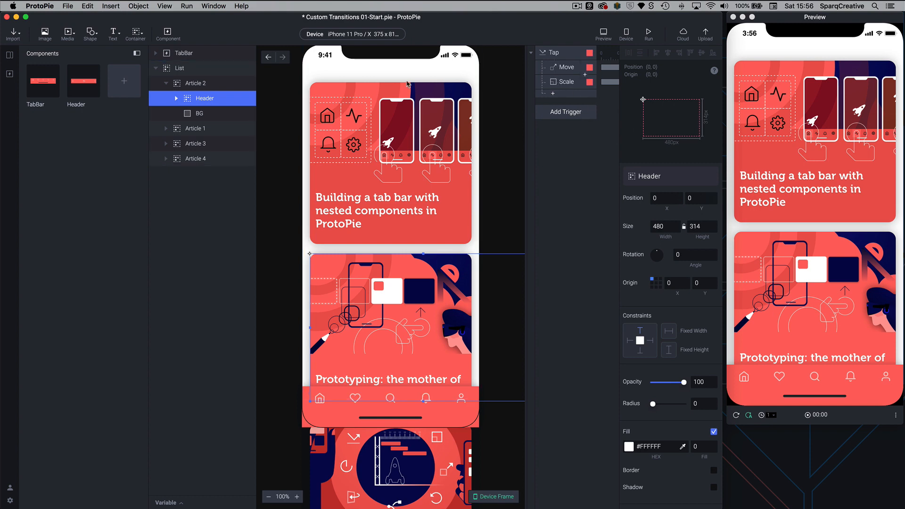
click(553, 94)
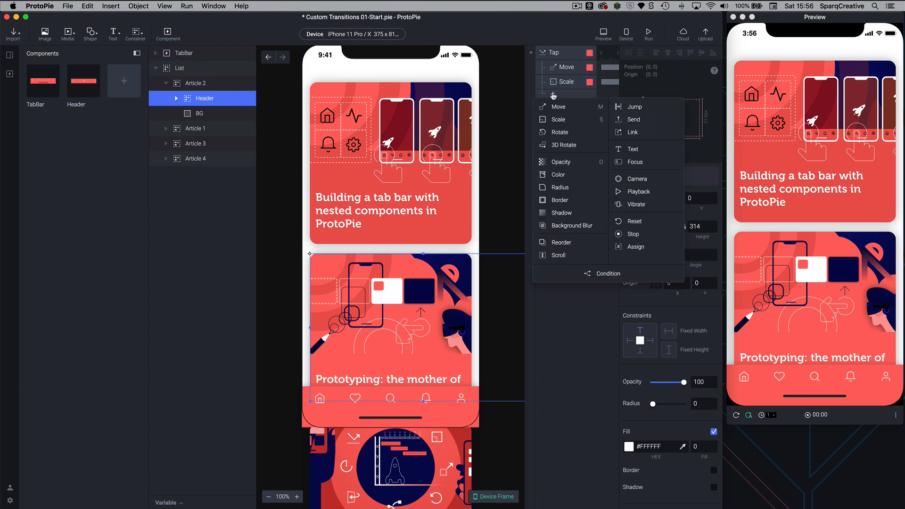
click(557, 106)
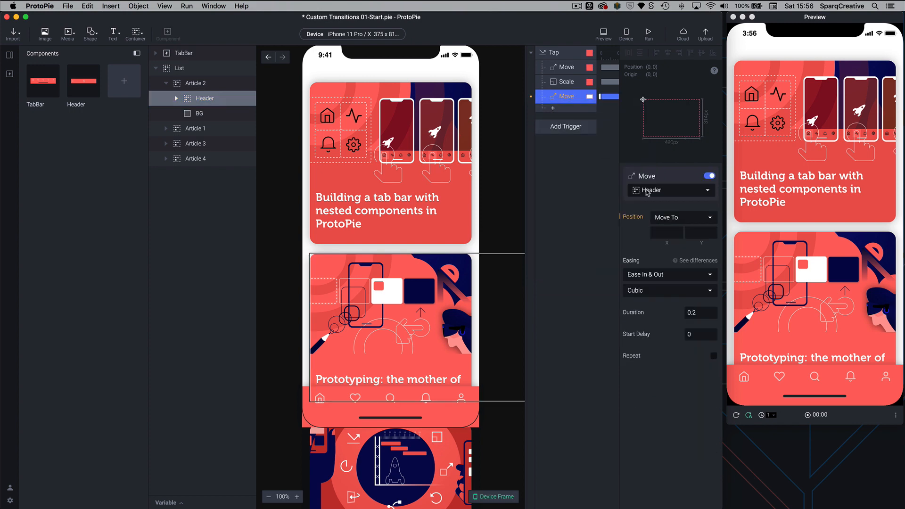
click(698, 234)
text(80)
key(Return)
click(788, 291)
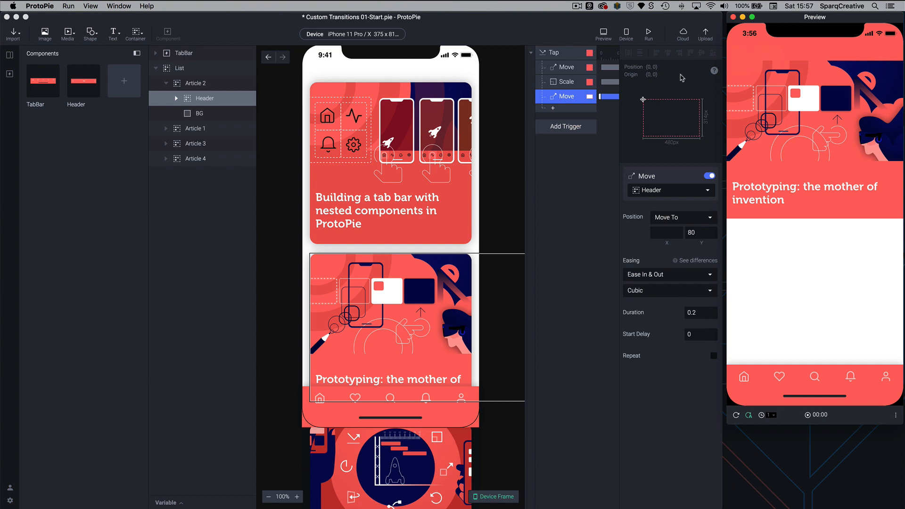
Add a Jump response to the Tap trigger in Scene 1 and look through the scenes it can target
click(555, 111)
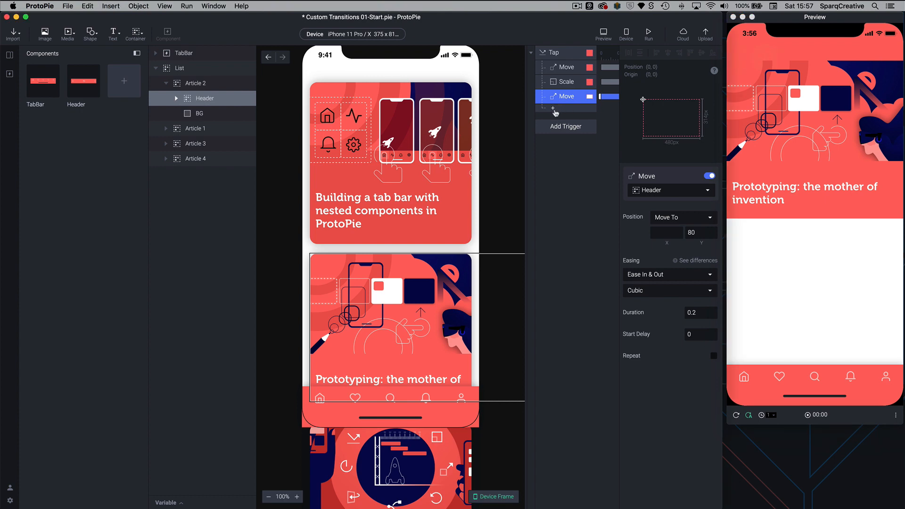
click(553, 112)
click(638, 122)
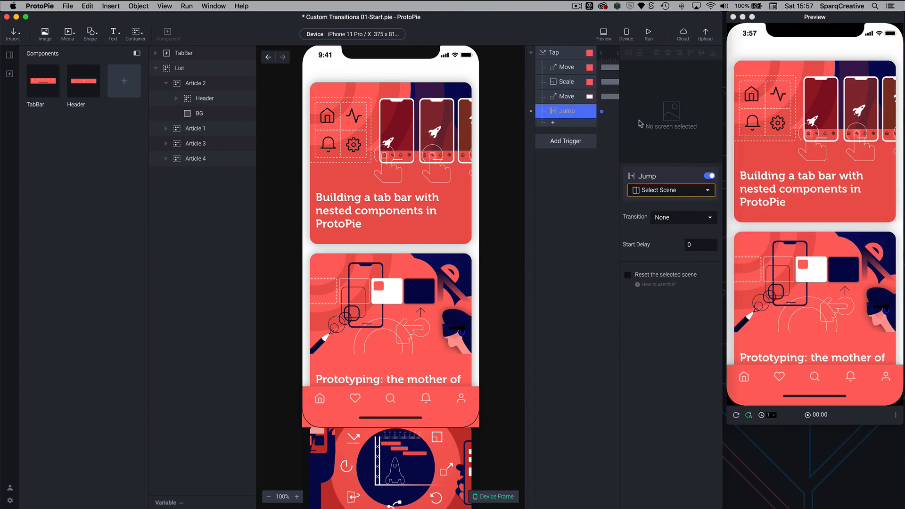
click(659, 193)
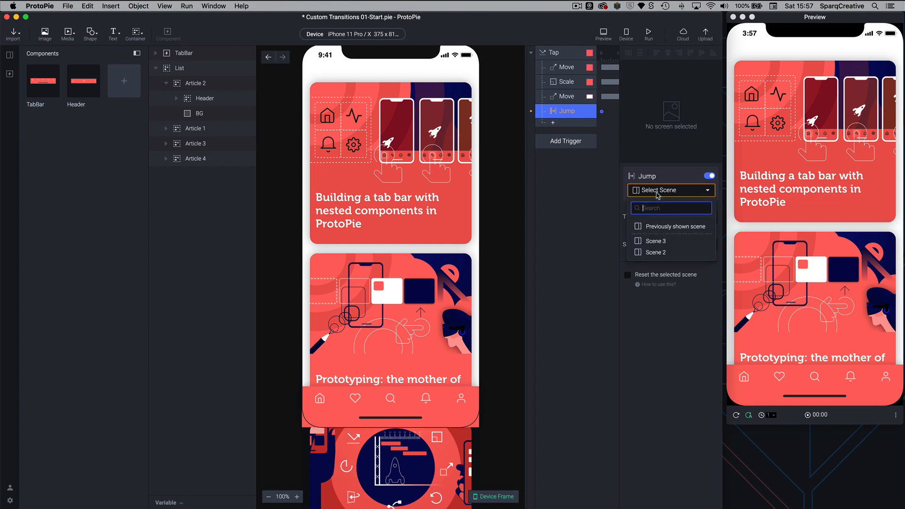
click(593, 191)
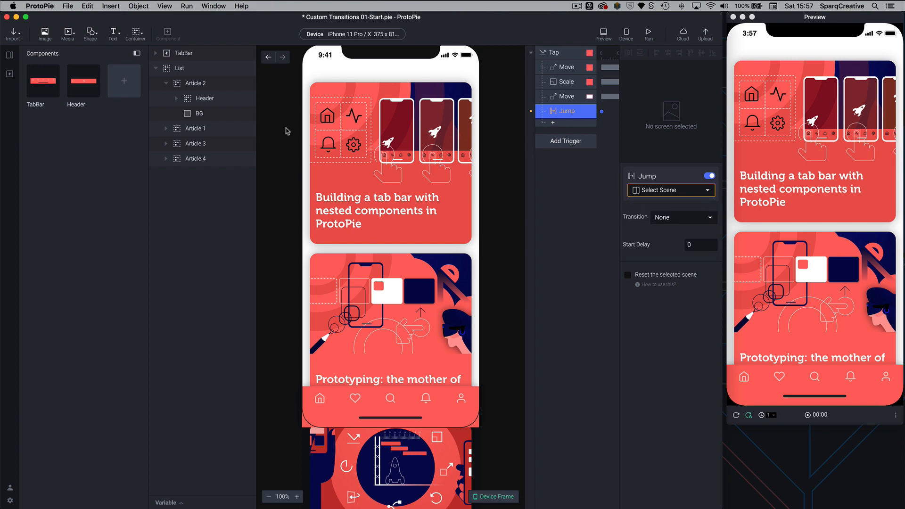
Rename the blank Scene 3 as Scene 2 and the article detail scene as Scene 2A
click(6, 55)
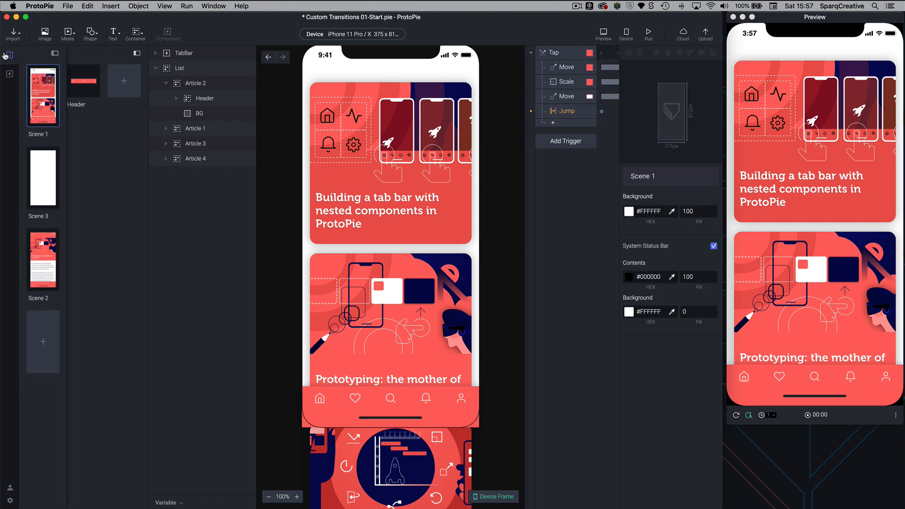
double_click(40, 216)
text(Sc)
key(Return)
double_click(47, 299)
click(50, 298)
text(A)
key(Return)
click(46, 192)
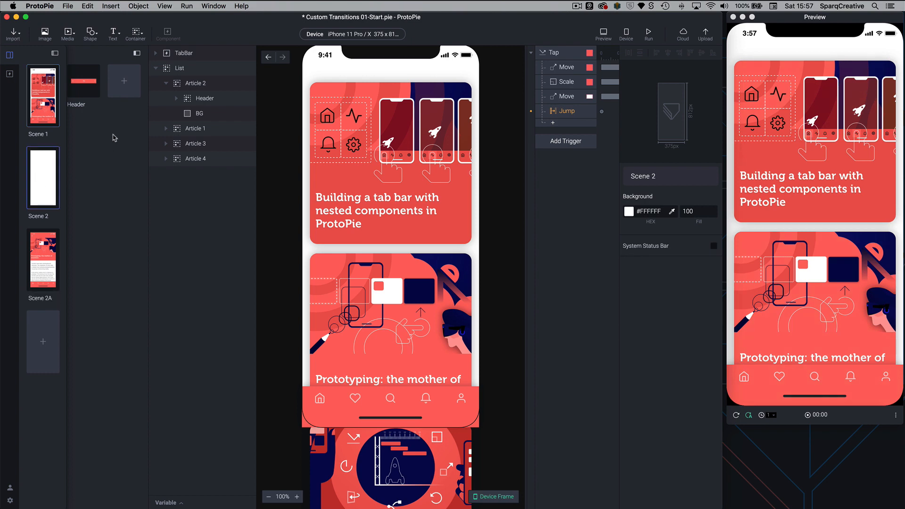
Set the Jump response's target to Scene 2
click(565, 112)
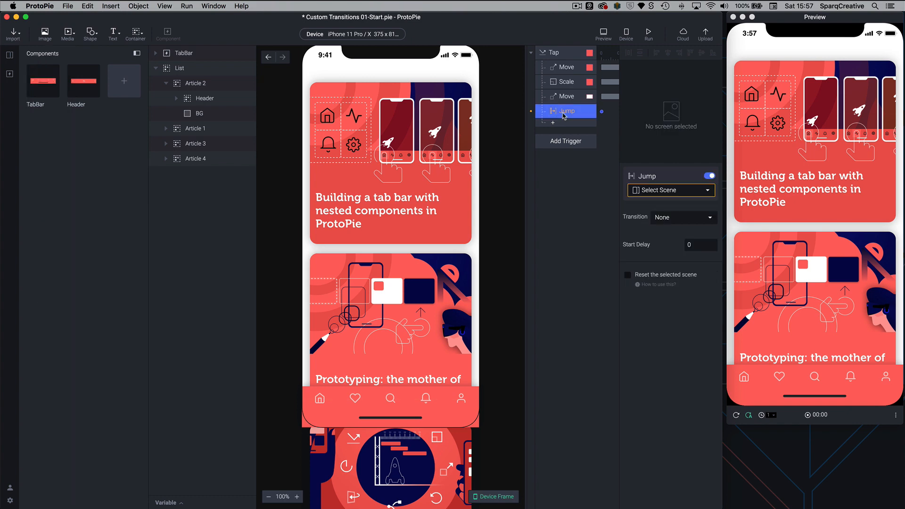
click(661, 189)
click(663, 240)
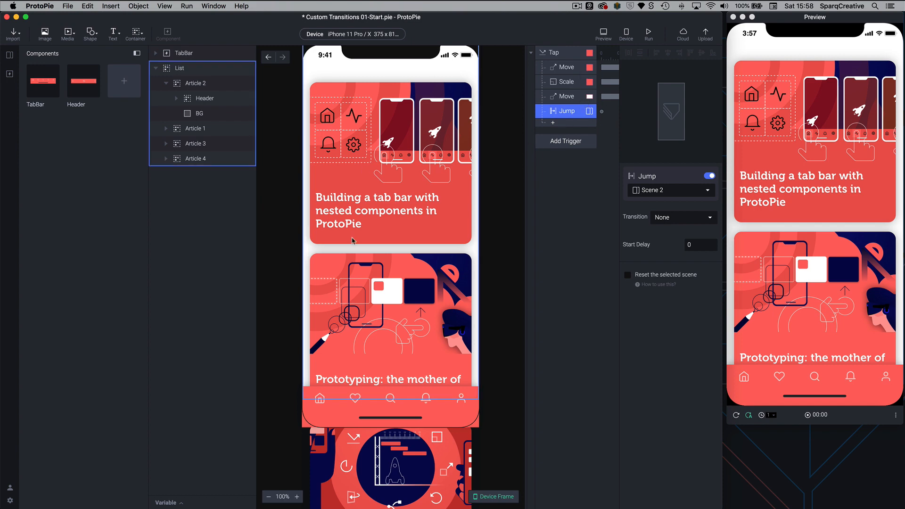
Copy the Article 2 container from Scene 1 and paste it into the blank Scene 2
click(166, 83)
click(177, 84)
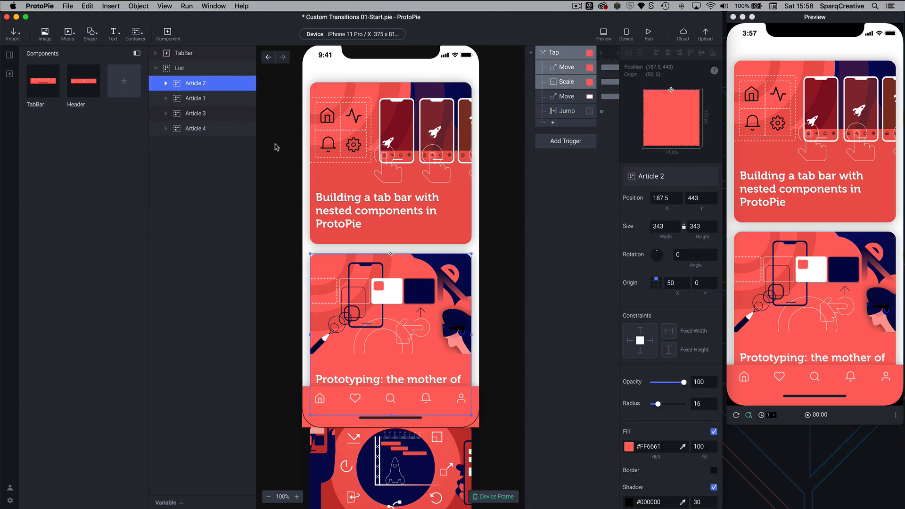
scroll(279, 147, right, 1)
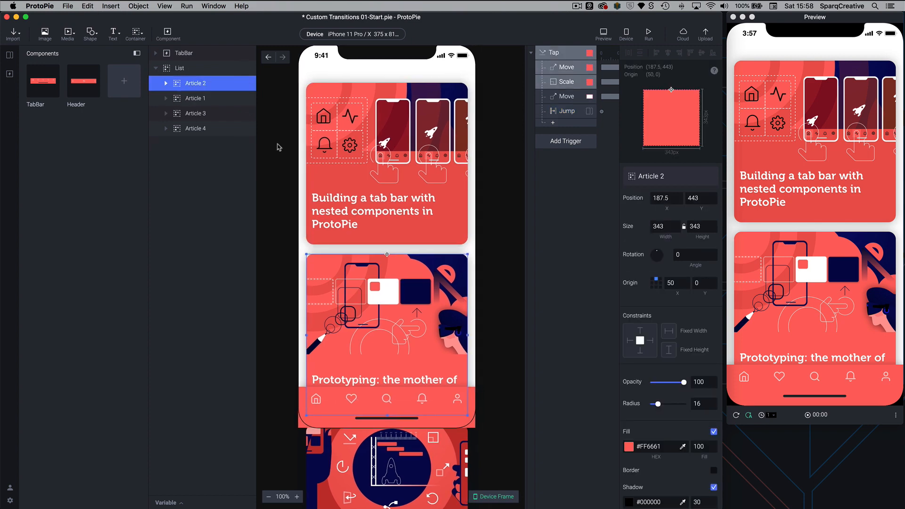
click(9, 55)
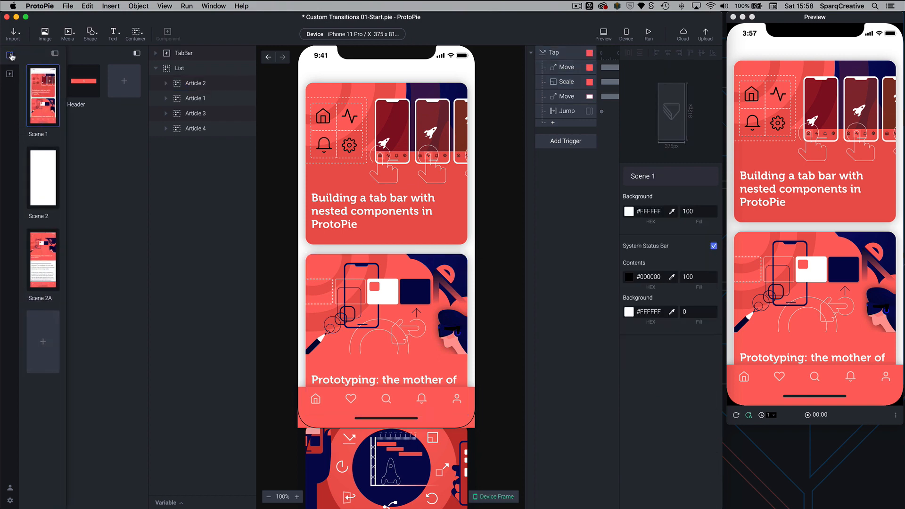
click(43, 185)
key(super+v)
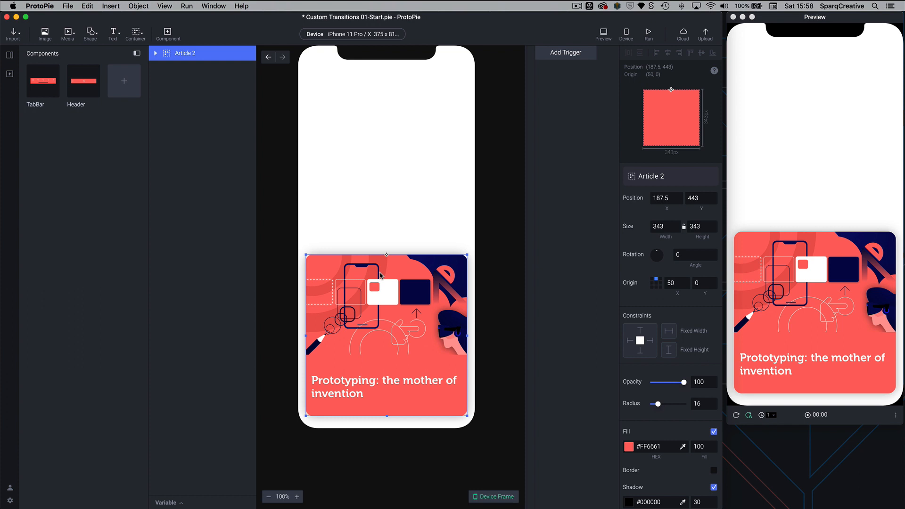
Place the pasted Article 2 at X 187.5, Y 0 and resize it to 375 wide by 812 high
drag(367, 304, 369, 143)
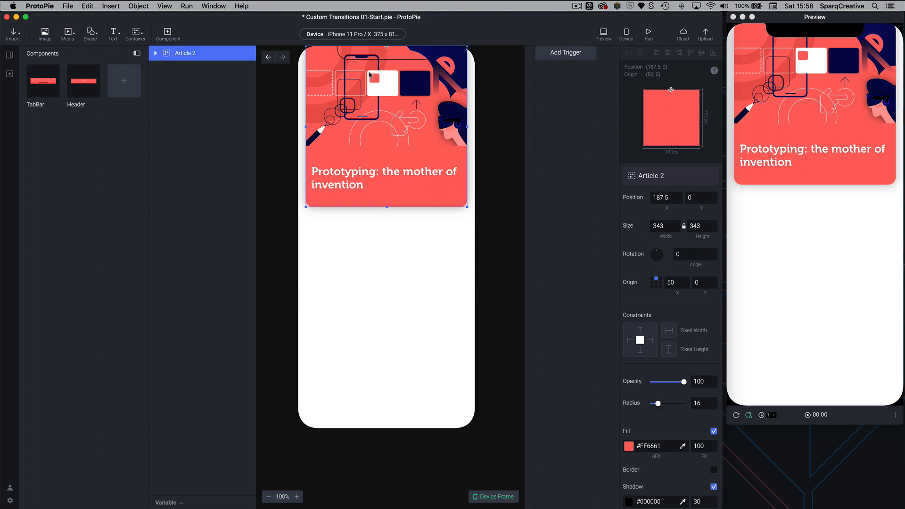
mouse_move(370, 74)
mouse_down()
mouse_move(372, 66)
mouse_move(373, 111)
mouse_move(375, 85)
mouse_up()
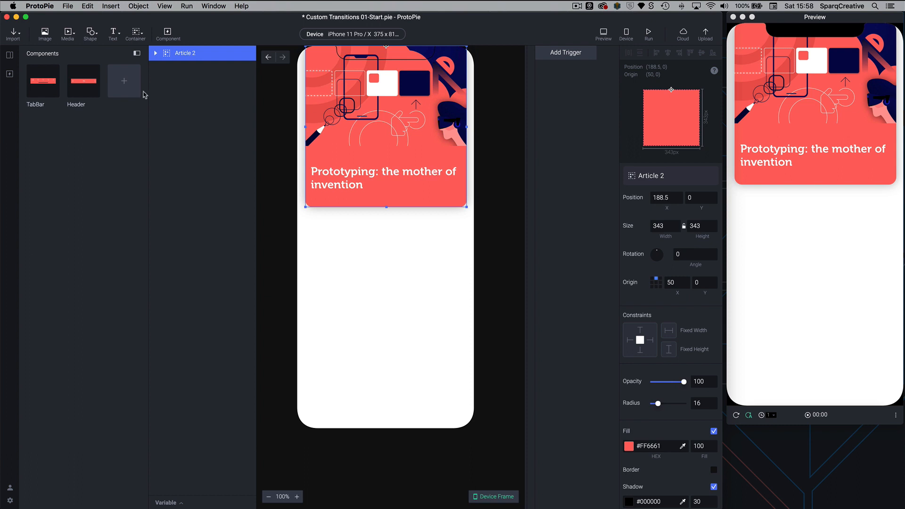
scroll(684, 241, down, 2)
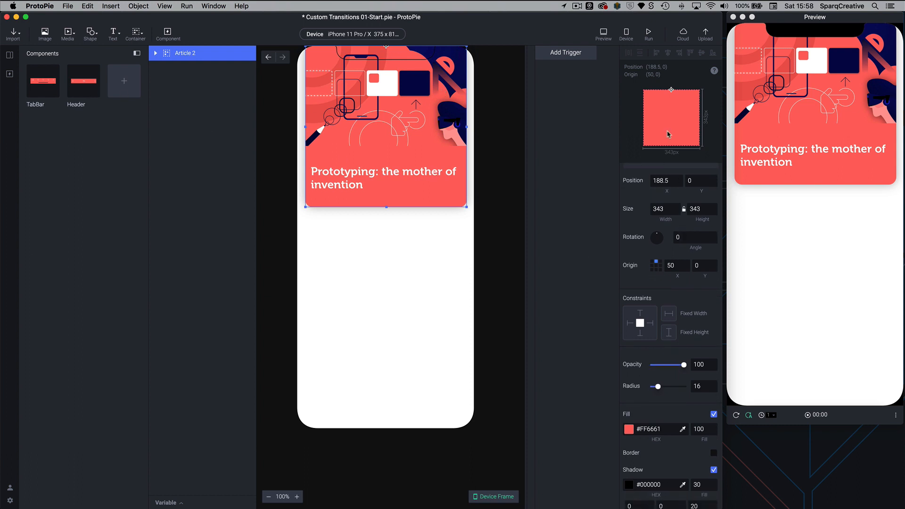
click(665, 209)
text(375)
key(Tab)
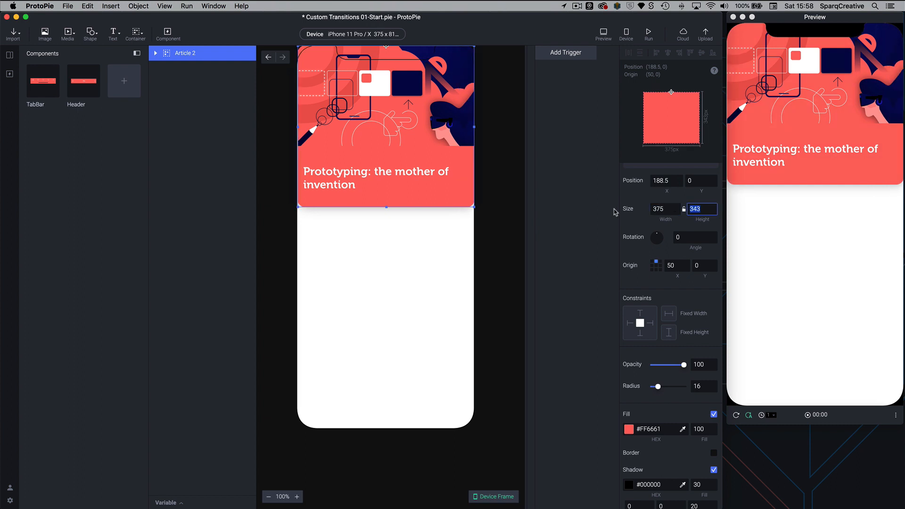
text(812)
key(Return)
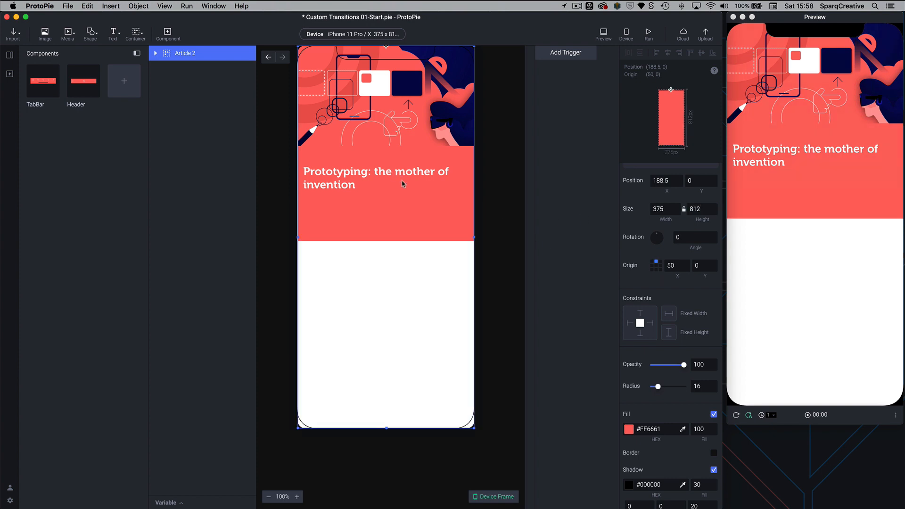
mouse_move(373, 171)
mouse_down()
mouse_move(375, 192)
mouse_move(376, 168)
mouse_up()
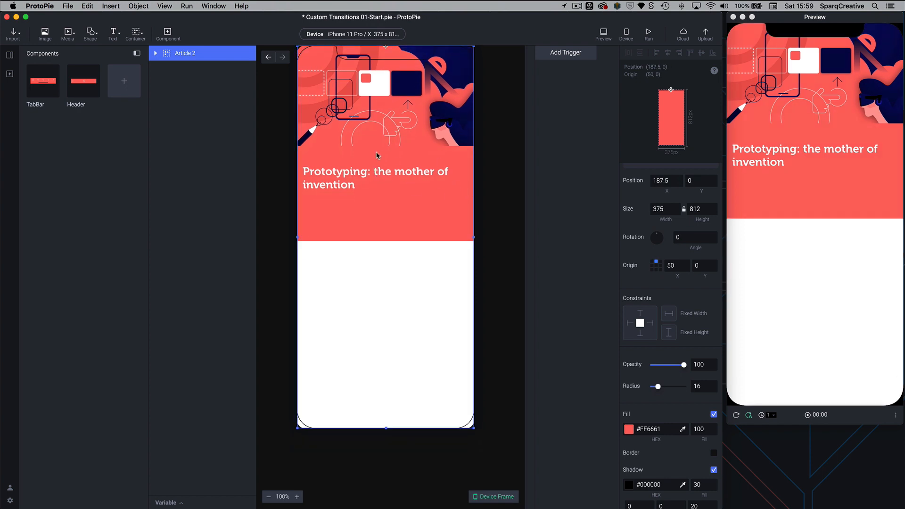
Set the Y position of the Header inside Article 2 in Scene 2 to 80
click(155, 53)
click(185, 71)
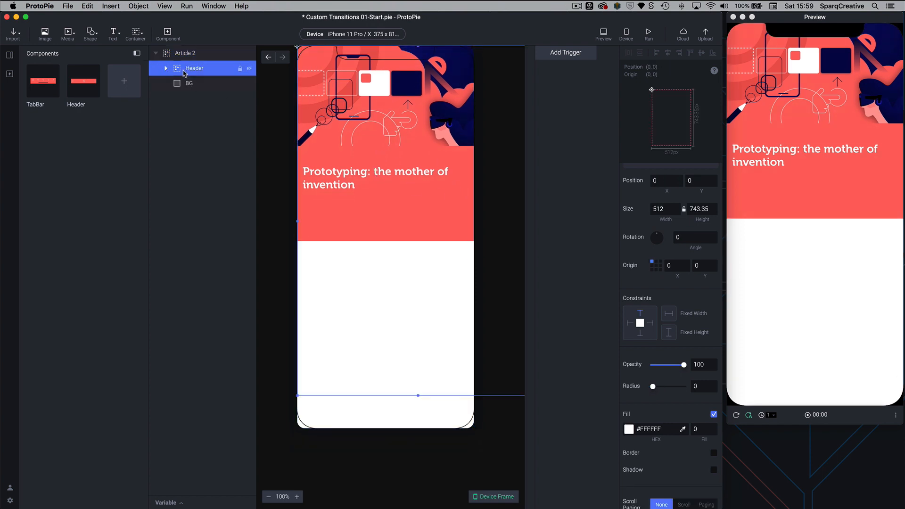
scroll(706, 206, up, 1)
click(697, 198)
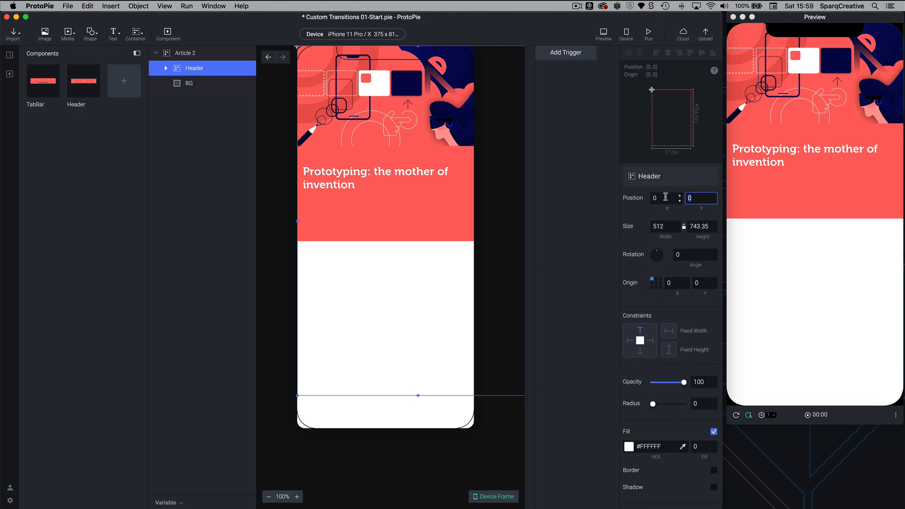
text(80)
key(Return)
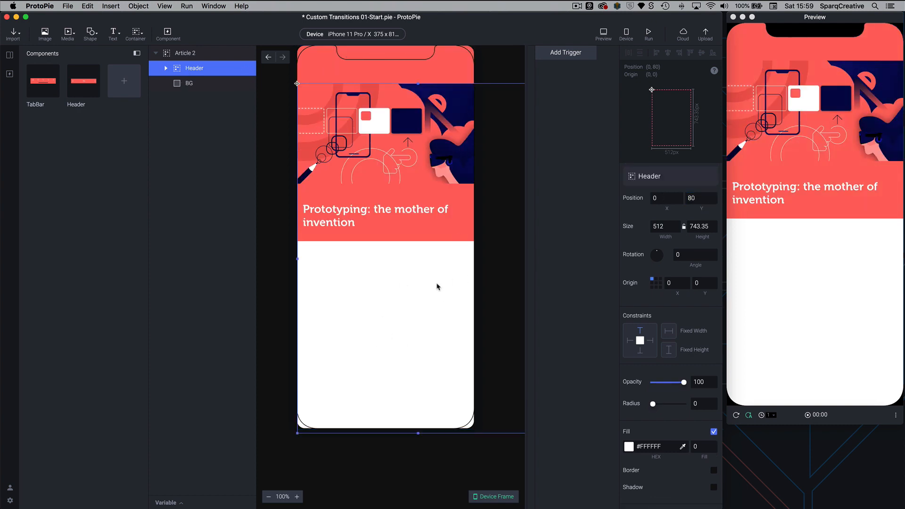
click(286, 288)
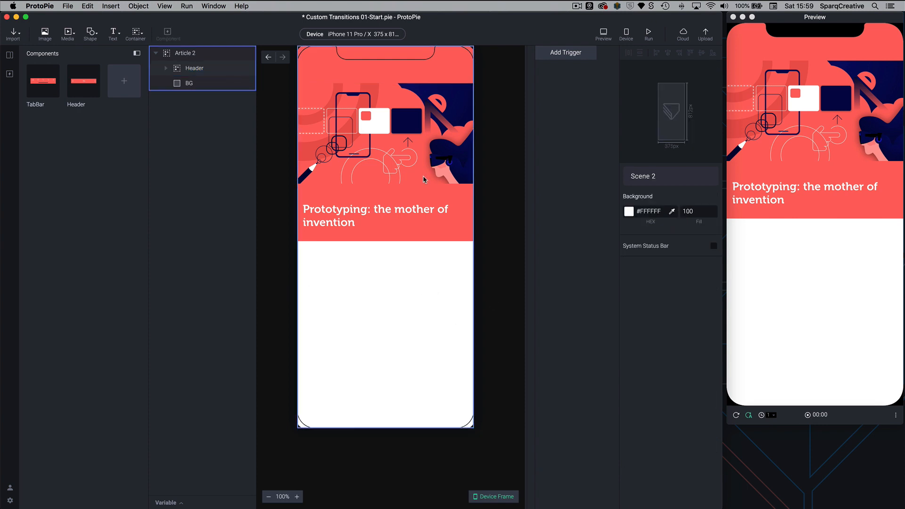
Return to Scene 1, check the Jump response, and test tapping the second article card in the preview
click(9, 54)
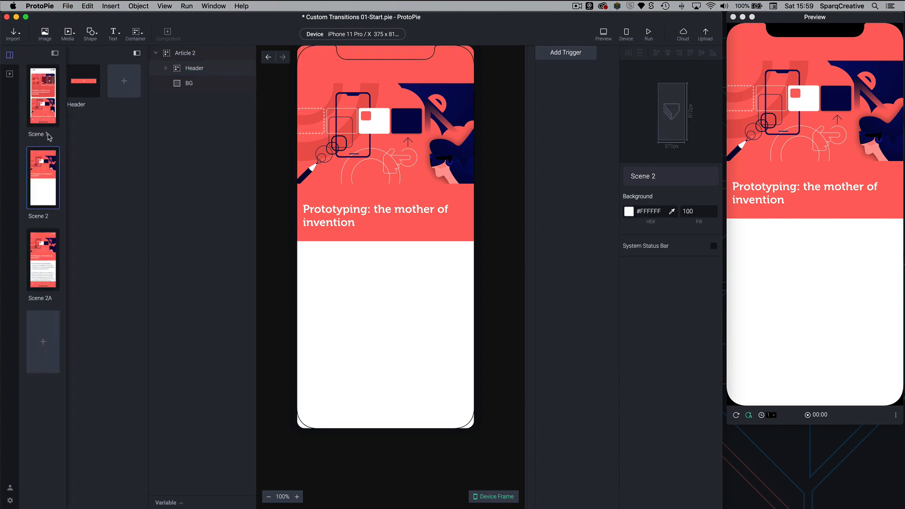
click(46, 117)
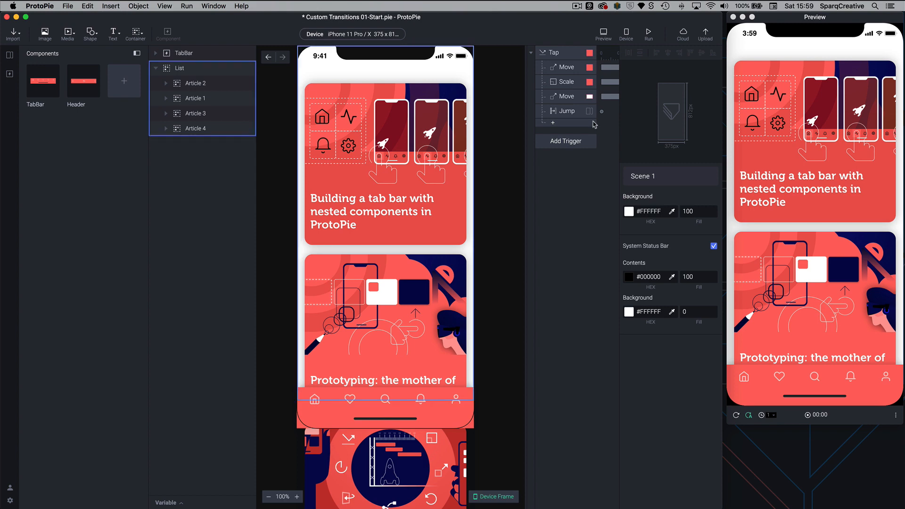
click(573, 114)
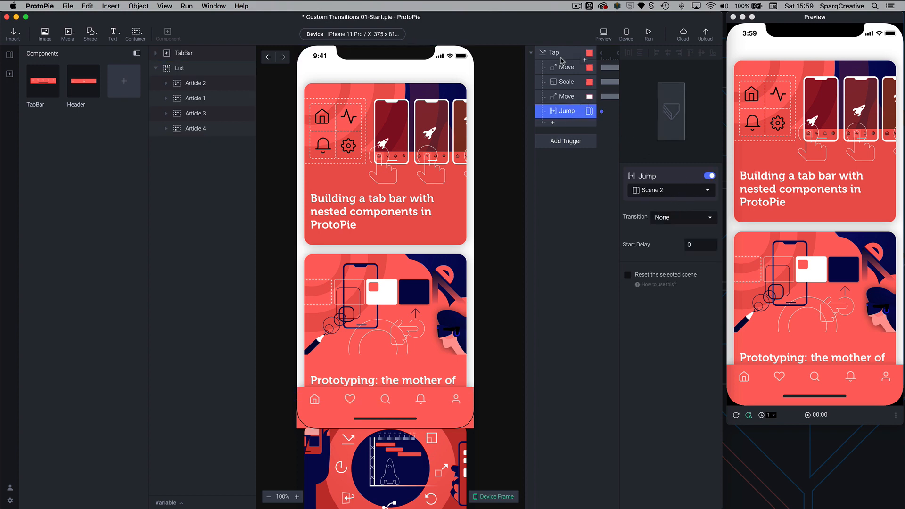
click(801, 335)
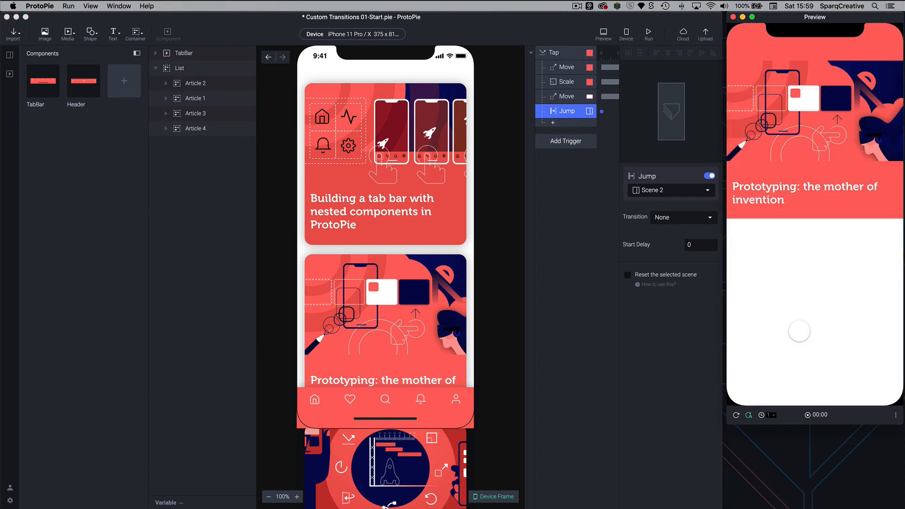
Set the start delay of the Jump response to 0.2 and test tapping the second article card in the preview
click(561, 117)
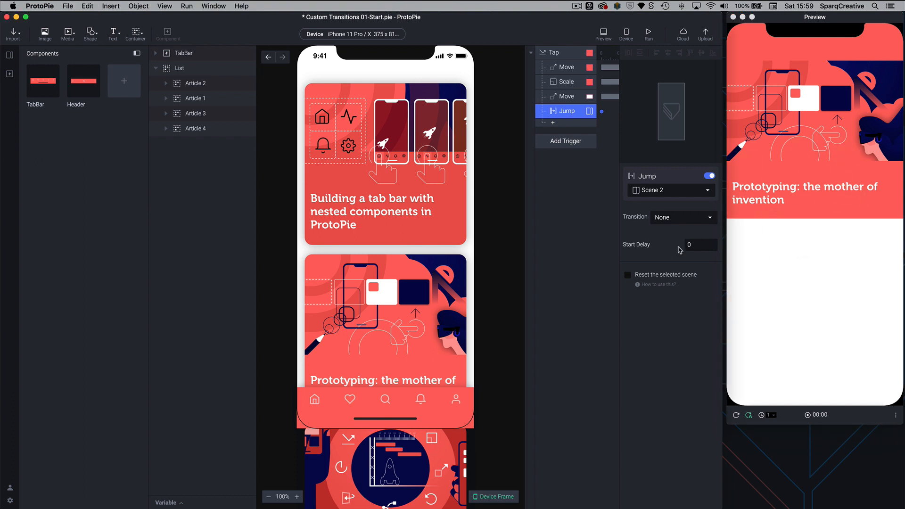
click(572, 71)
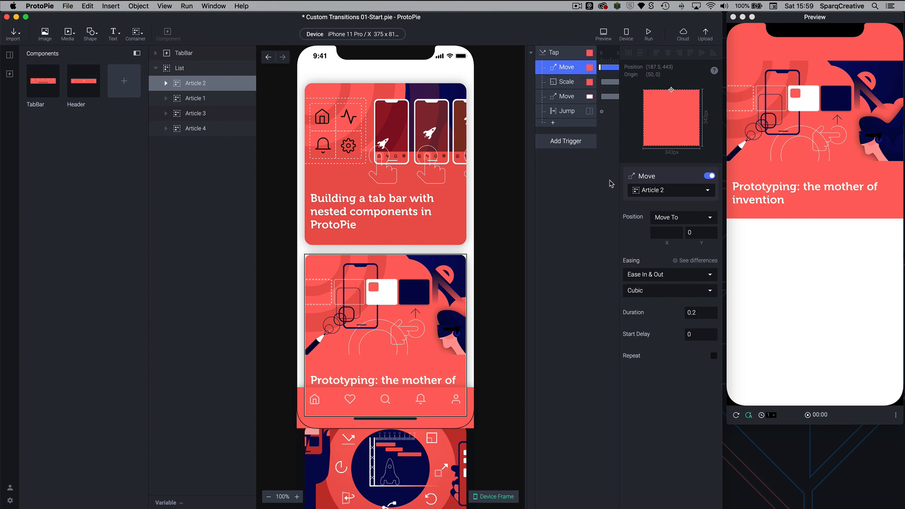
click(566, 113)
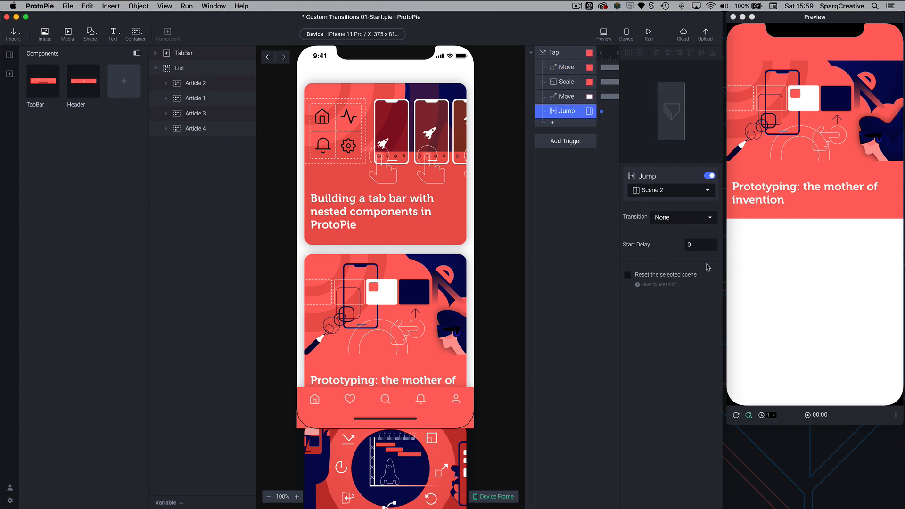
click(695, 247)
key(Return)
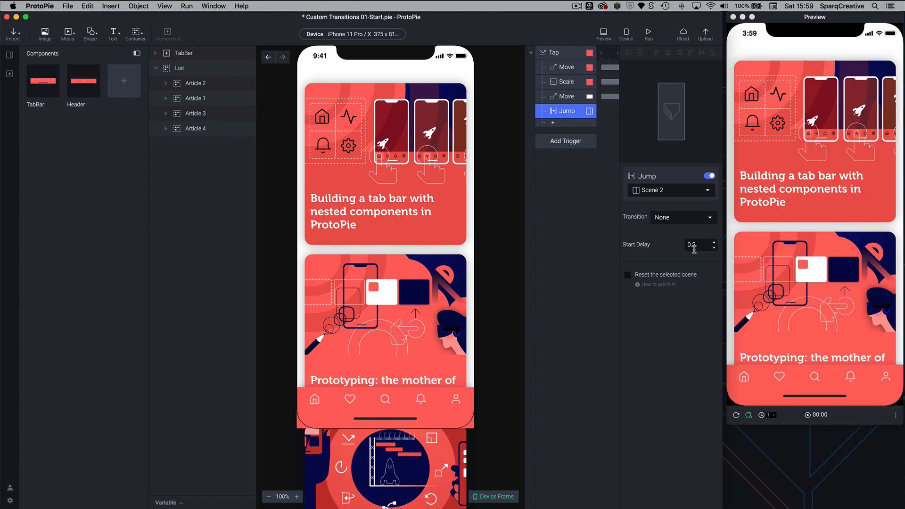
click(812, 306)
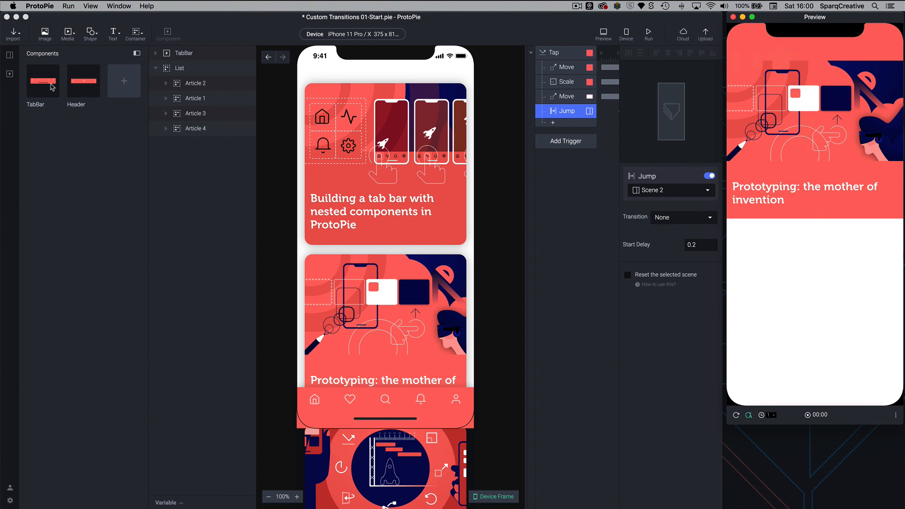
Copy the Header component with the back arrow from Scene 2A and paste it into Article 2 in Scene 2
click(11, 55)
click(10, 56)
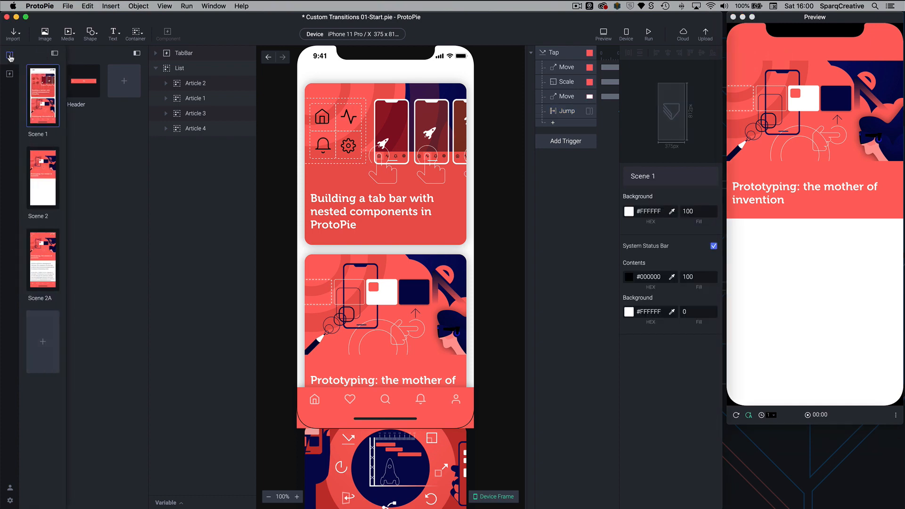
click(47, 264)
click(325, 73)
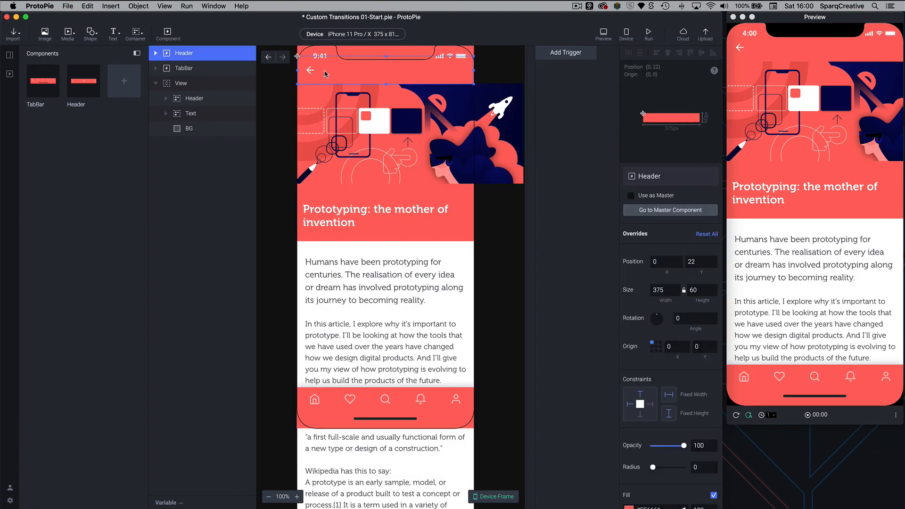
click(8, 55)
click(48, 184)
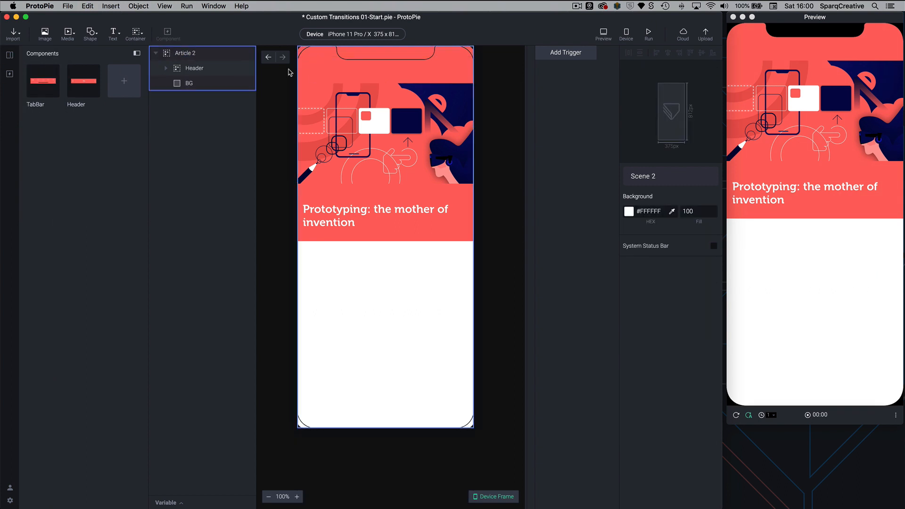
key(cmd+v)
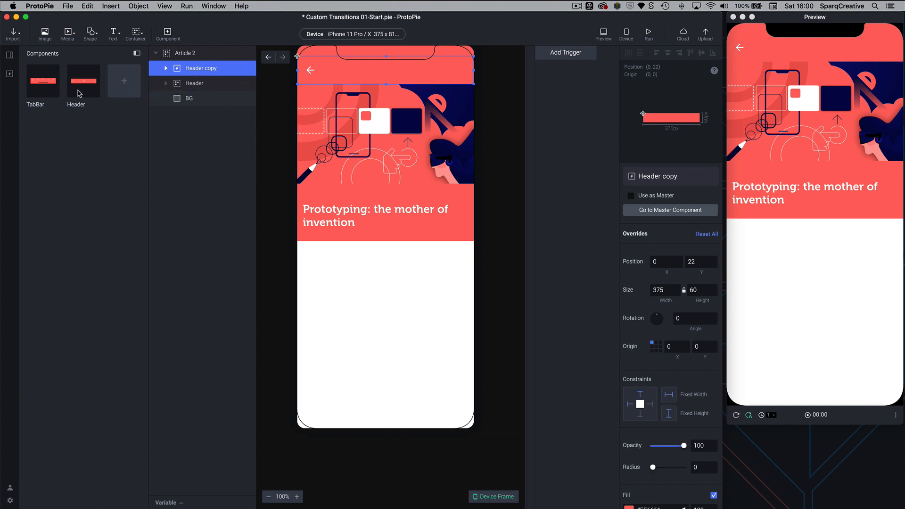
Copy the Text container from Scene 2A and paste it above the BG layer inside Article 2 in Scene 2
click(9, 56)
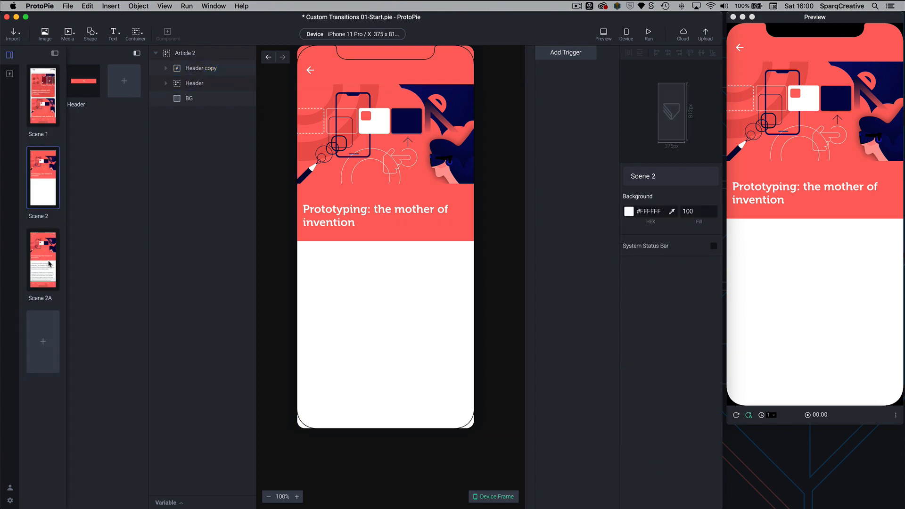
click(49, 264)
click(296, 265)
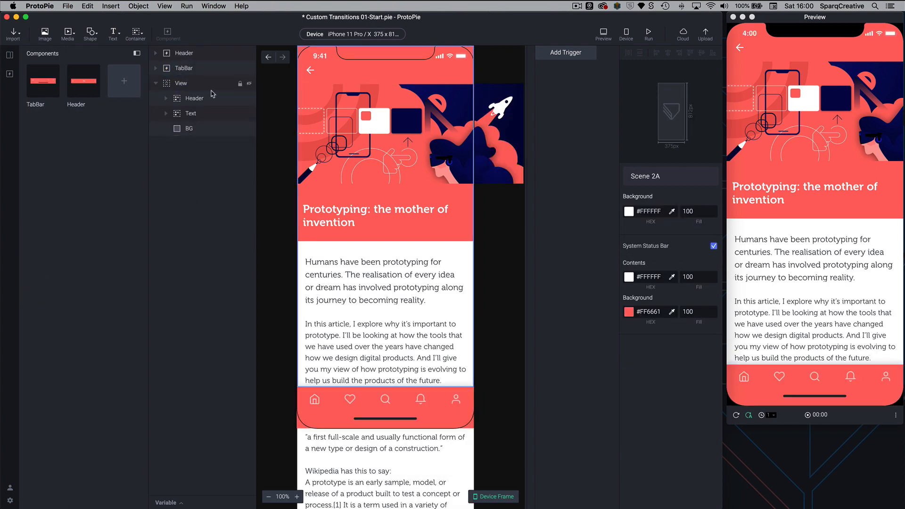
click(181, 116)
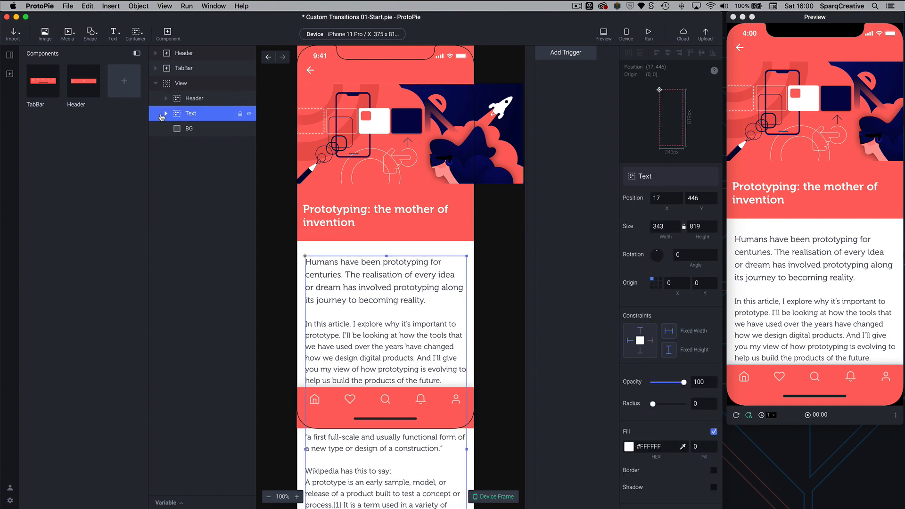
click(10, 55)
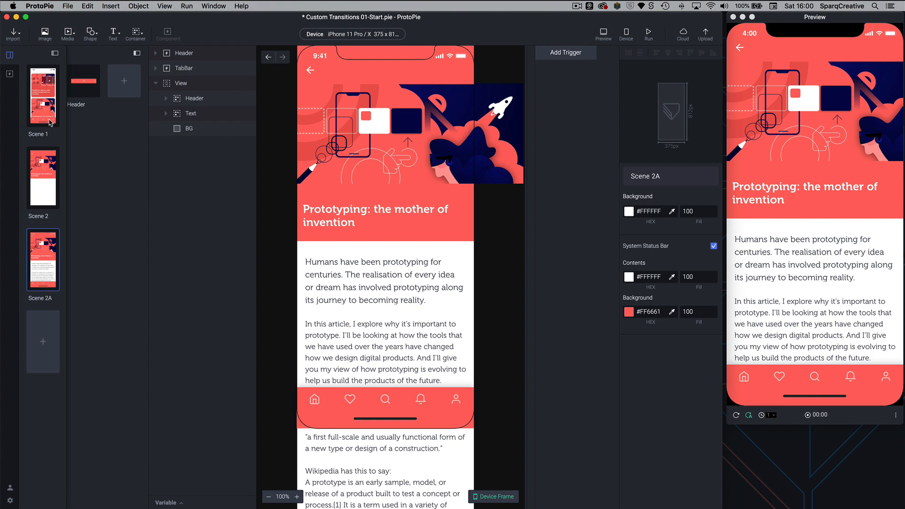
click(45, 194)
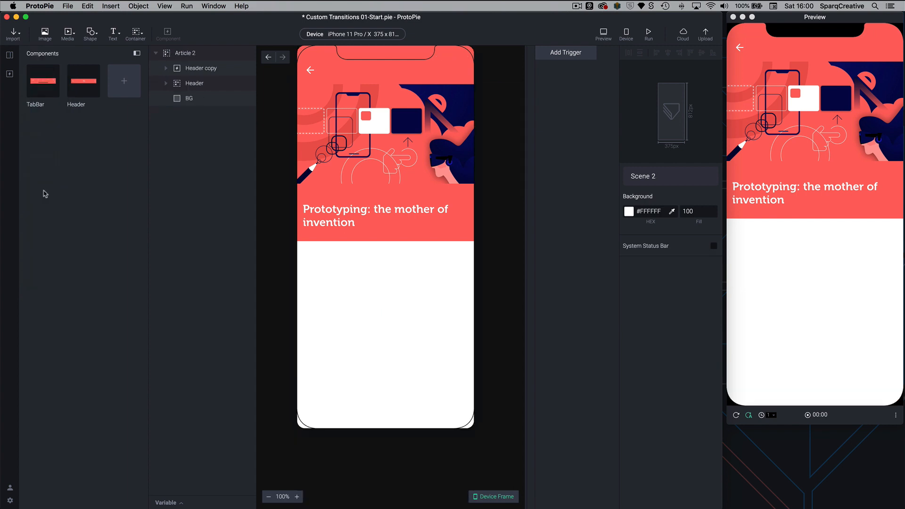
click(182, 101)
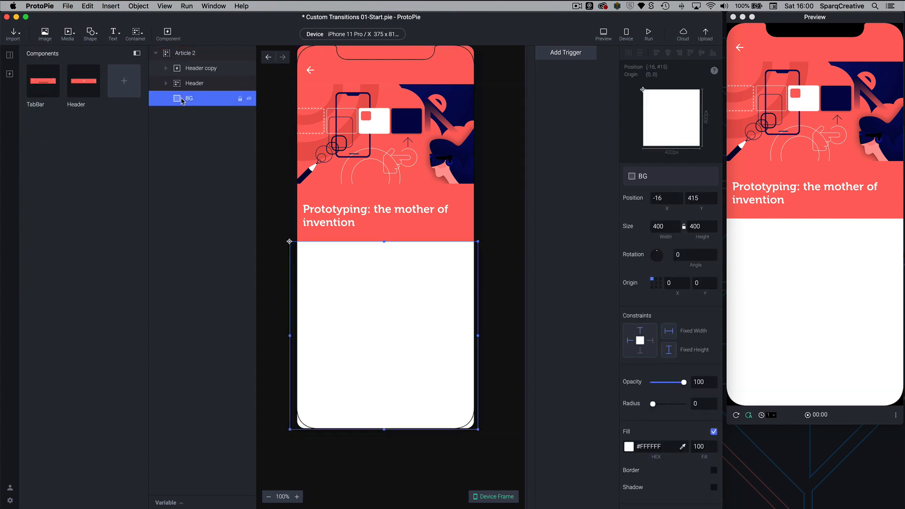
key(ctrl+v)
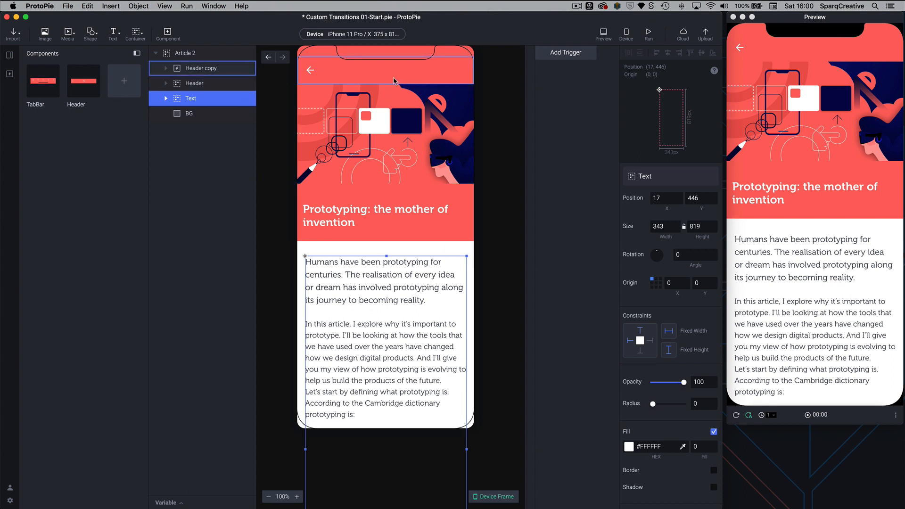
Set the opacity of the Text container inside Article 2 in Scene 2 to 0
scroll(284, 96, right, 1)
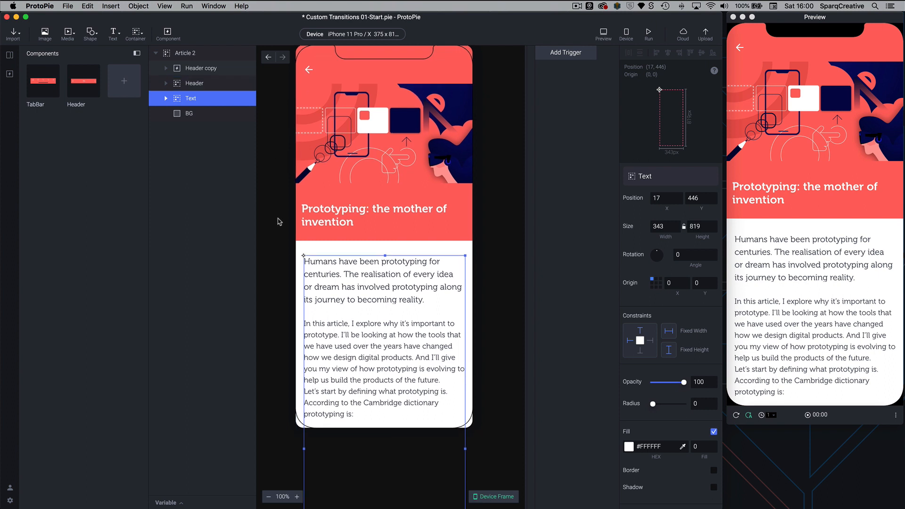
scroll(280, 222, down, 1)
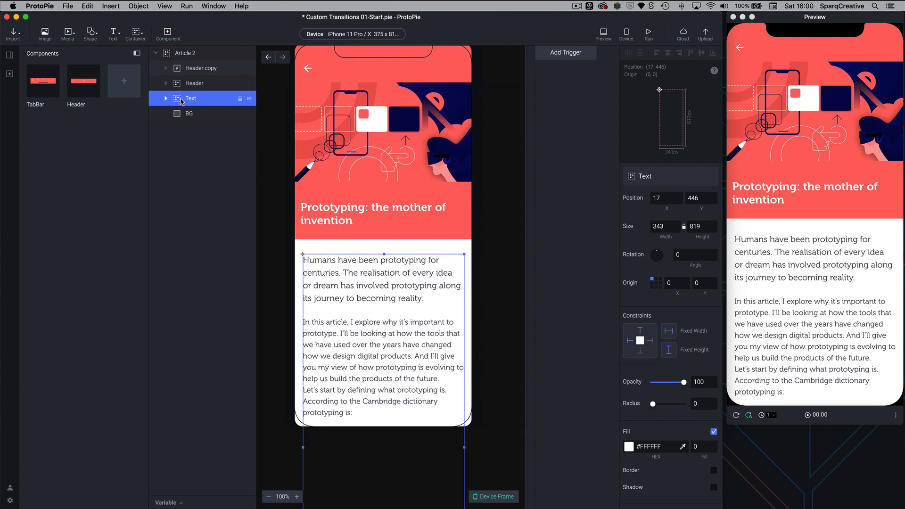
scroll(361, 315, up, 1)
scroll(328, 271, up, 1)
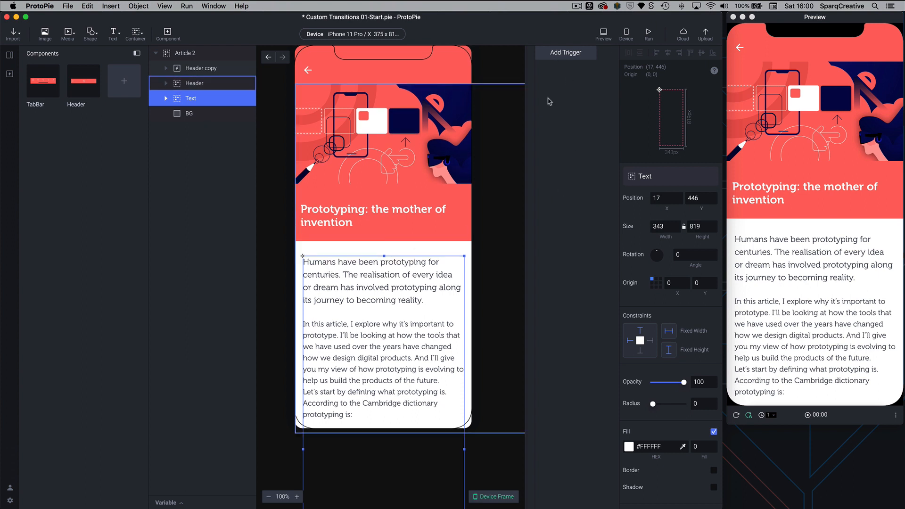
click(562, 53)
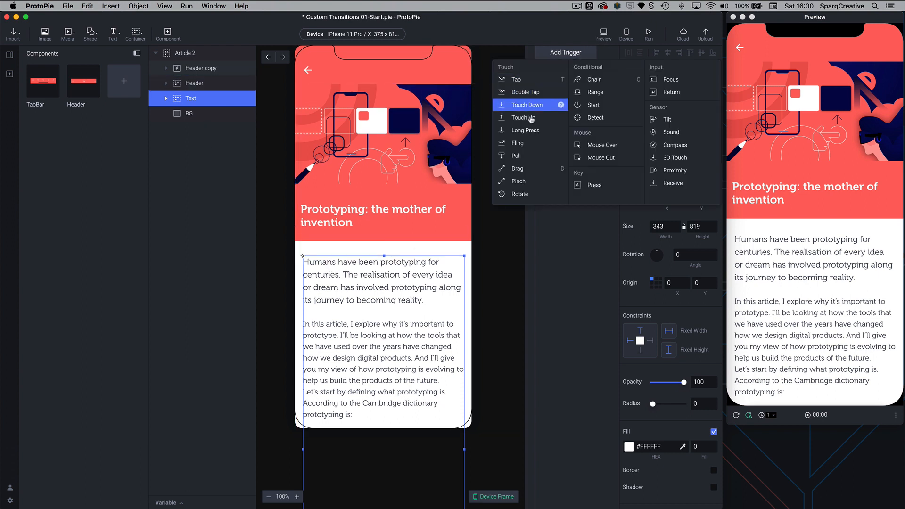
click(463, 244)
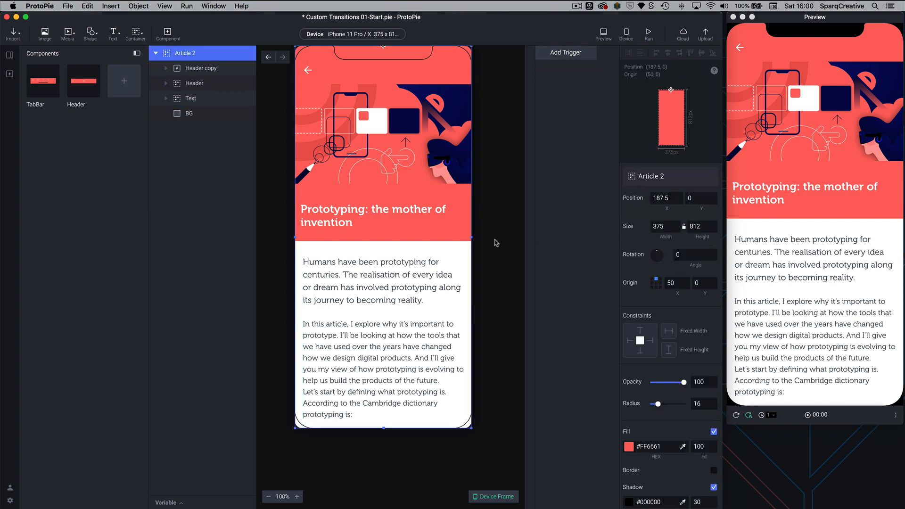
click(178, 97)
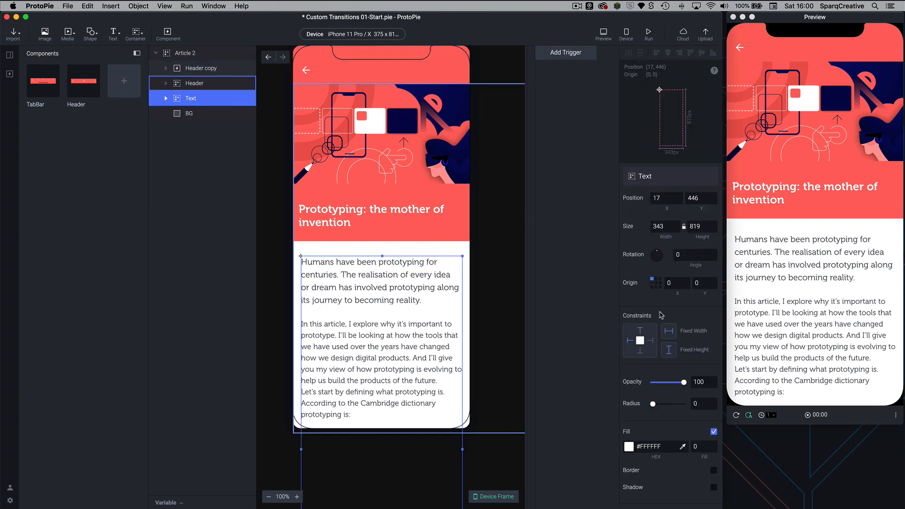
drag(684, 375, 653, 376)
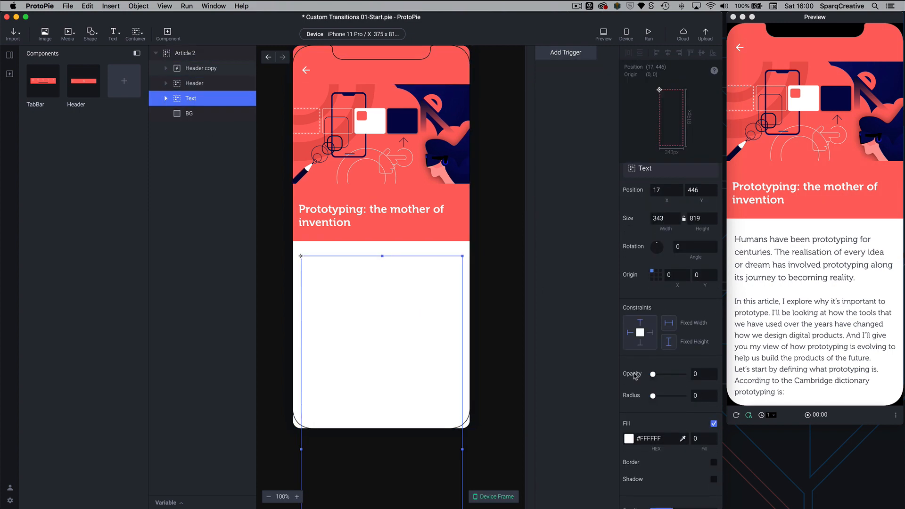
Add a Start trigger to Scene 2 and give it an Opacity response
click(558, 54)
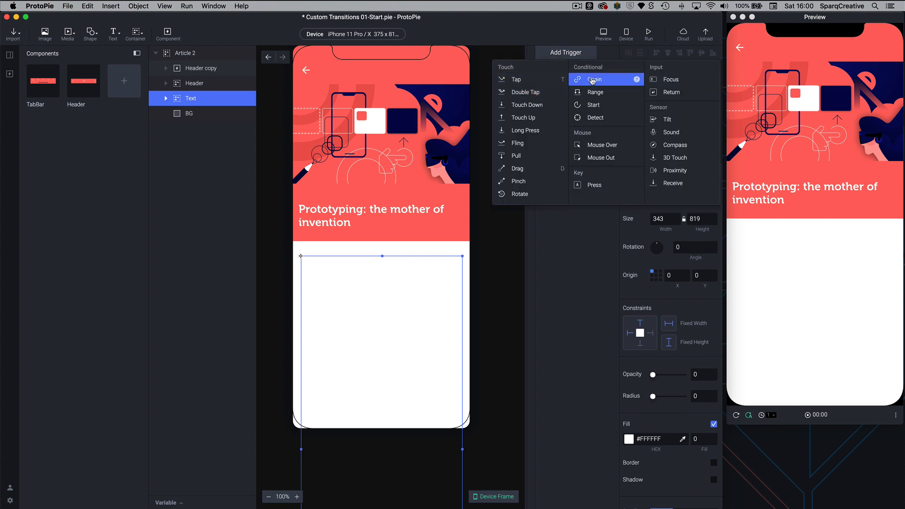
click(606, 105)
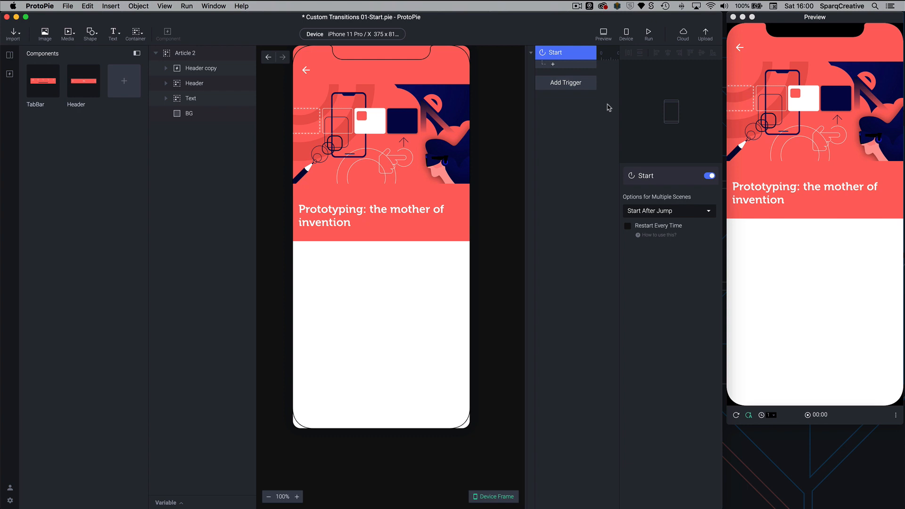
click(555, 65)
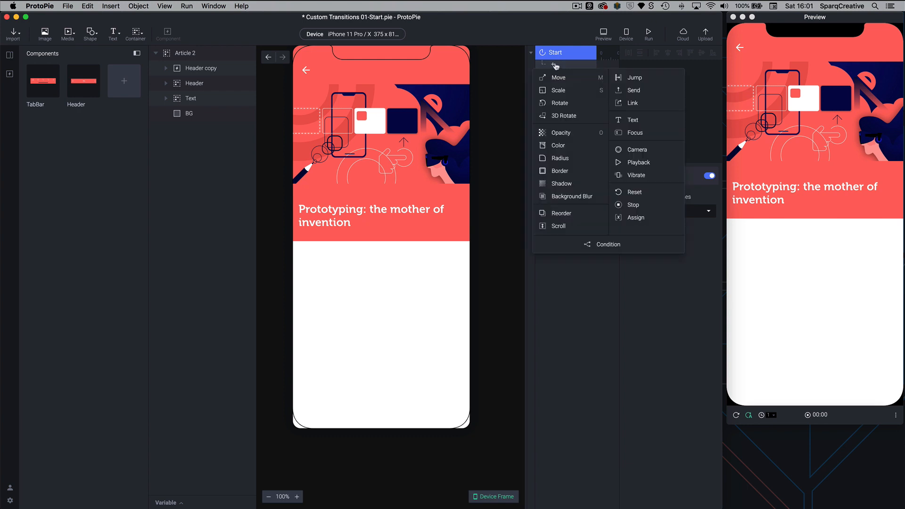
click(560, 137)
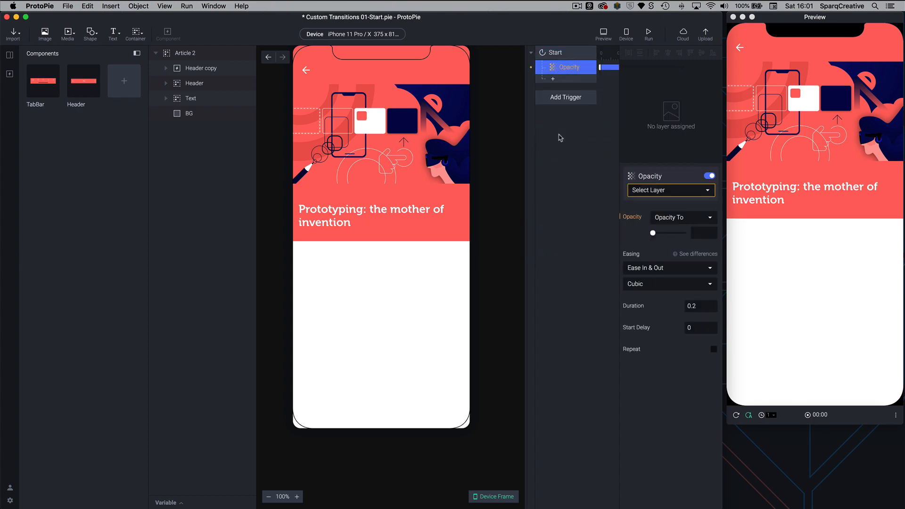
Target the Text container with the Opacity response, set it to reach 100 opacity and shorten its duration
click(665, 189)
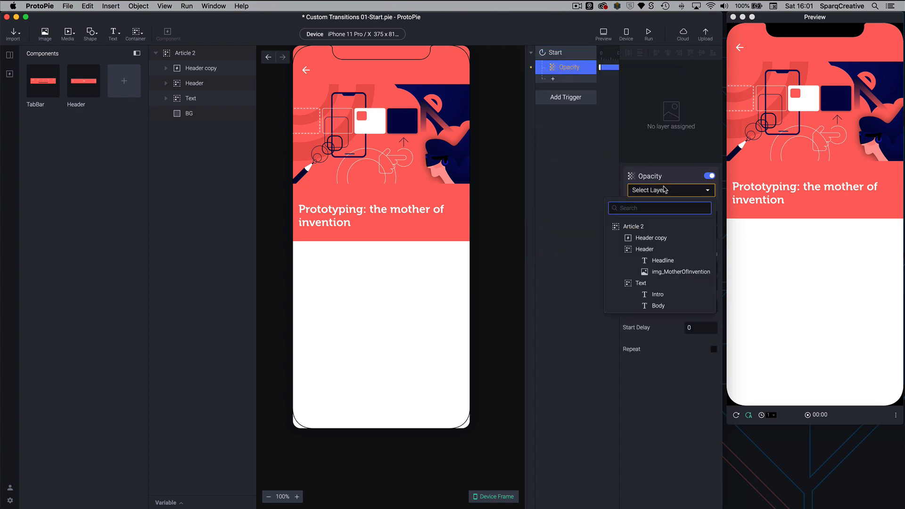
click(648, 284)
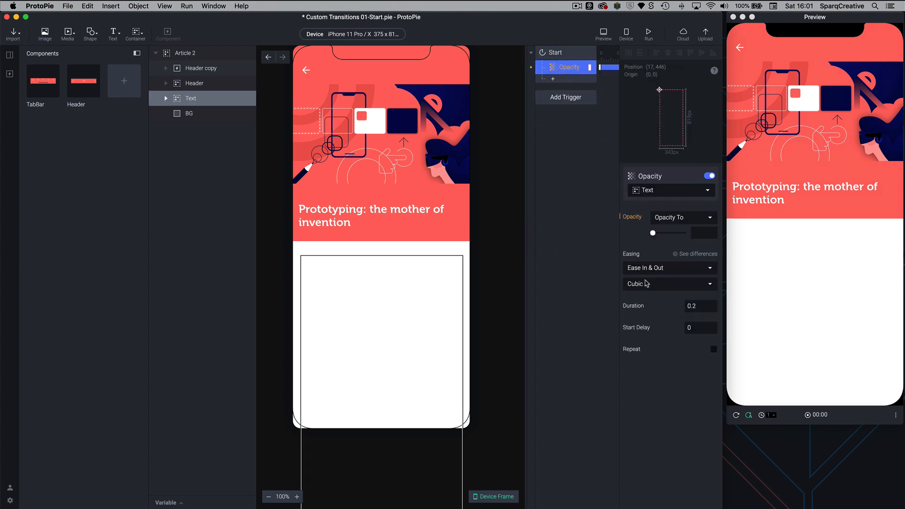
drag(653, 234, 685, 233)
click(698, 306)
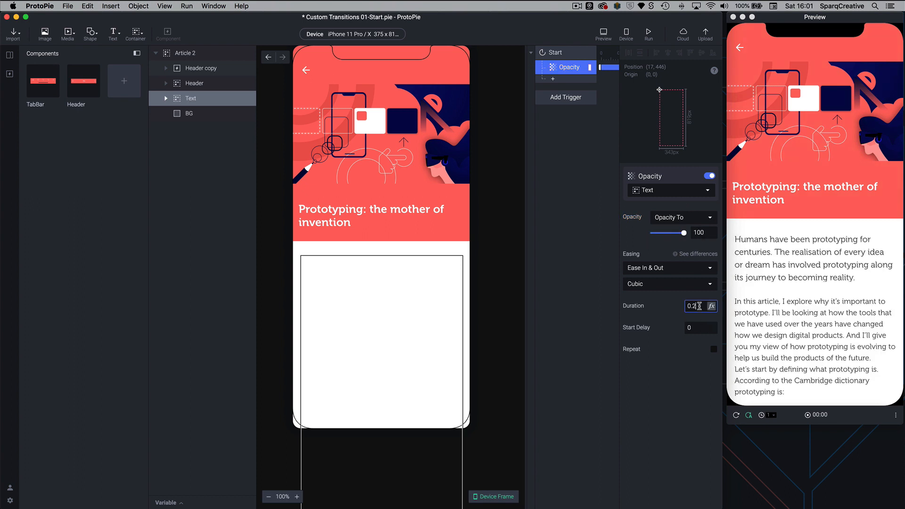
key(Return)
Add a second Opacity response to the Start trigger that brings the Header copy layer to 100 opacity
click(307, 74)
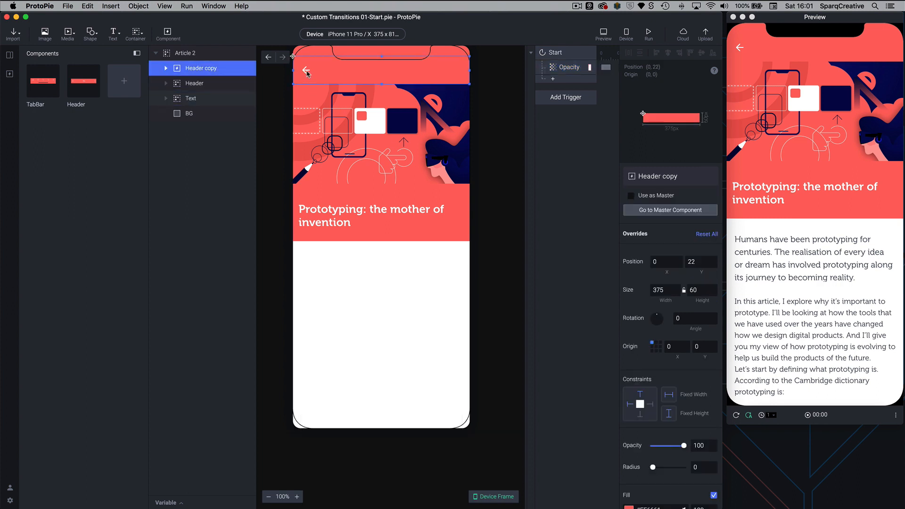
click(556, 81)
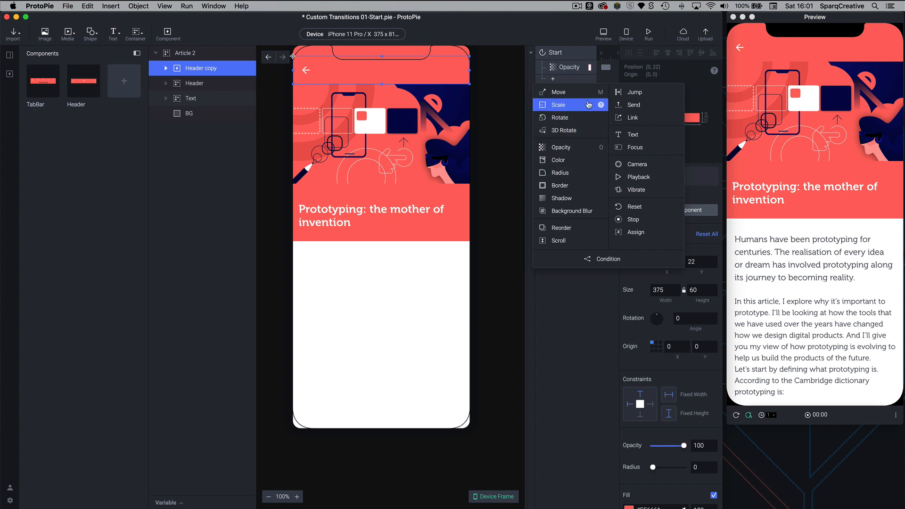
click(564, 147)
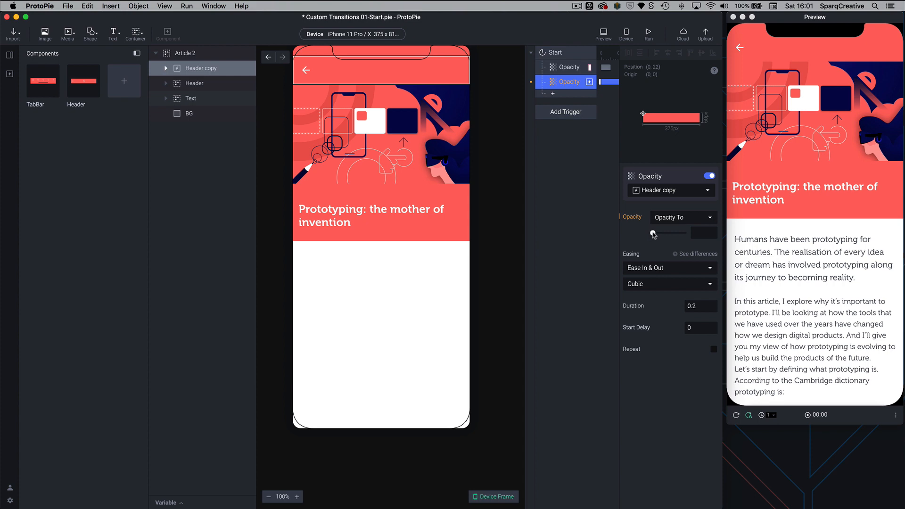
drag(653, 234, 698, 234)
Set the opacity of the Header copy layer in Scene 2 to 0
click(195, 69)
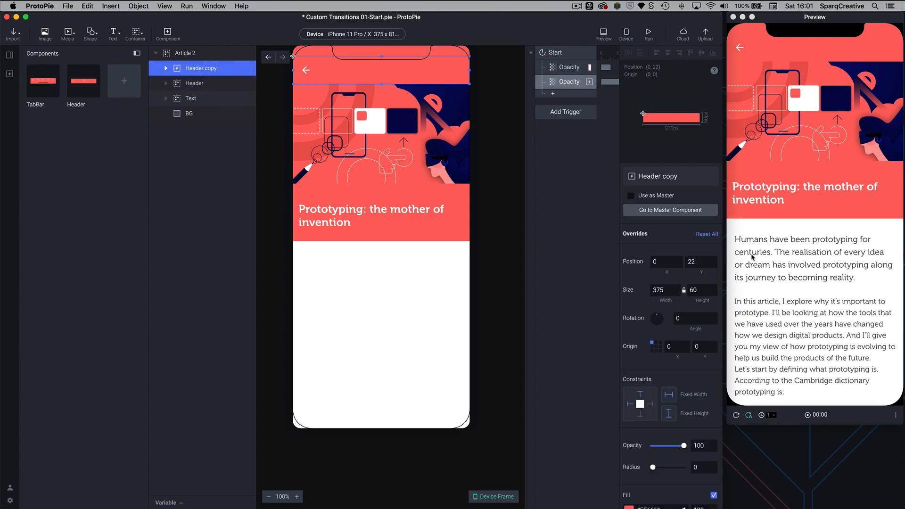
scroll(697, 351, down, 2)
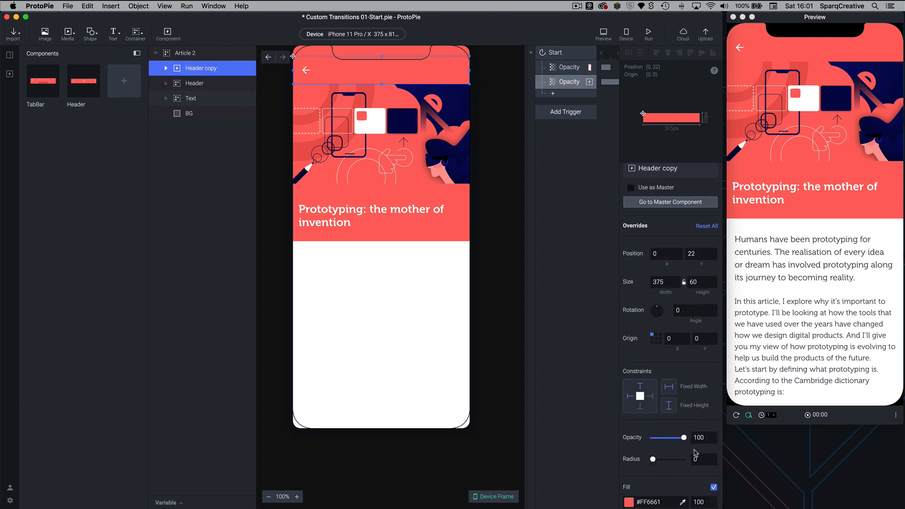
drag(684, 431, 653, 432)
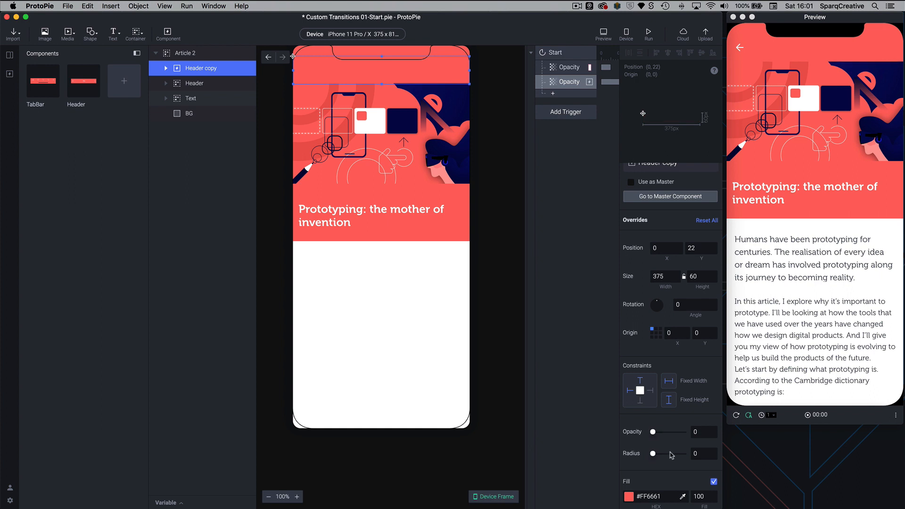
scroll(672, 455, up, 1)
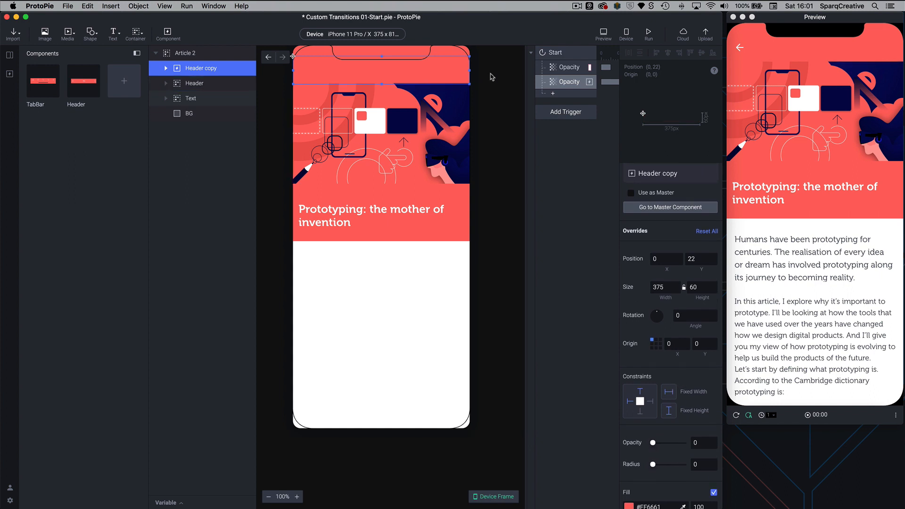
click(500, 58)
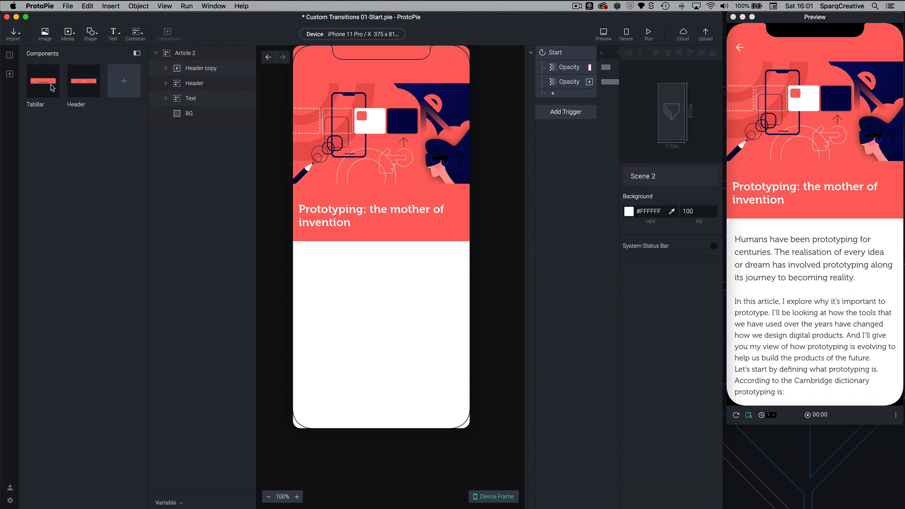
Open Scene 1 and test the expansion of the Article 2 card in the preview
click(10, 55)
click(42, 121)
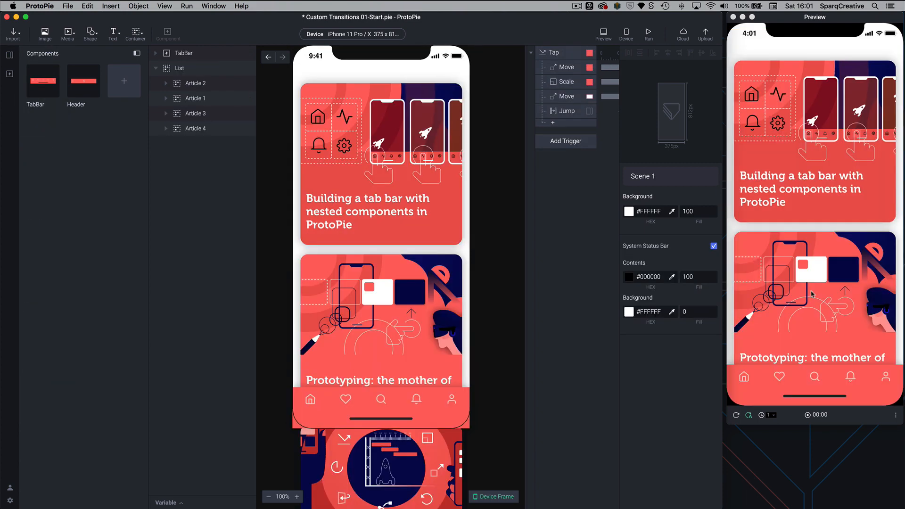
click(809, 304)
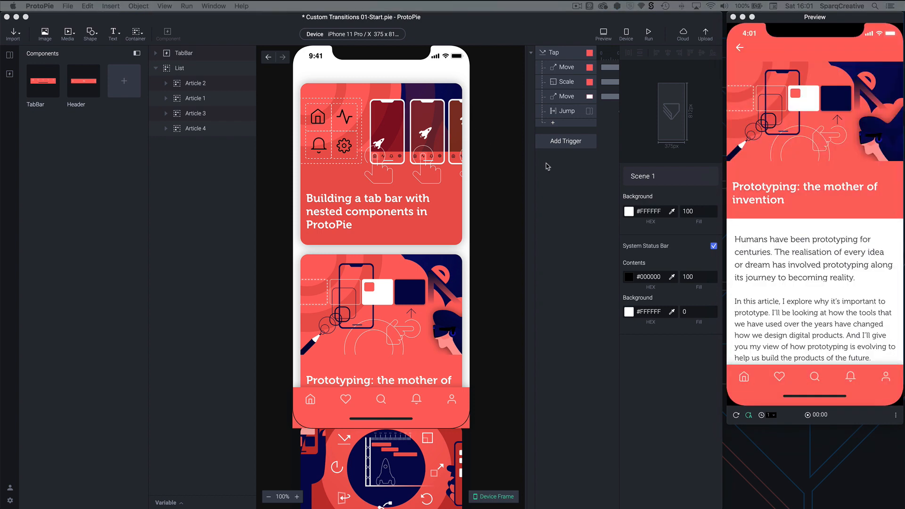
Return to Scene 2 and add a Tap trigger to the Header copy layer
click(9, 55)
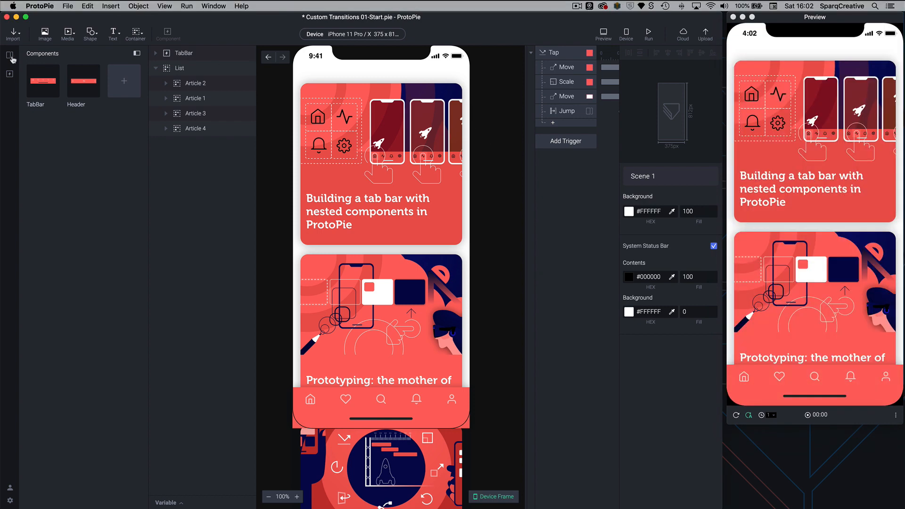
click(47, 195)
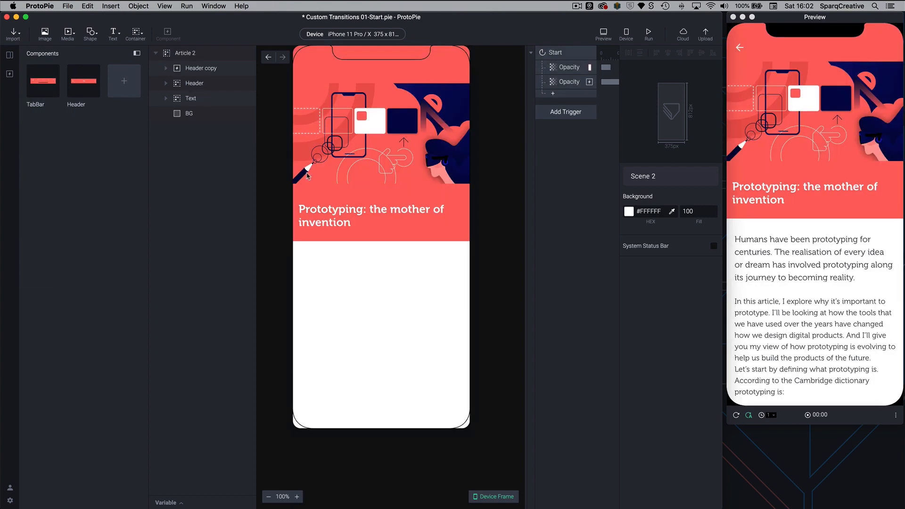
click(566, 112)
key(Escape)
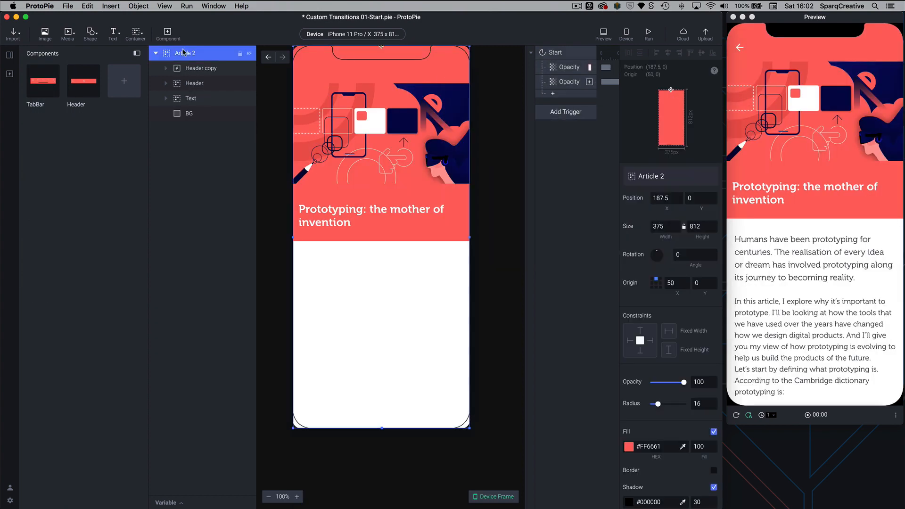
click(203, 69)
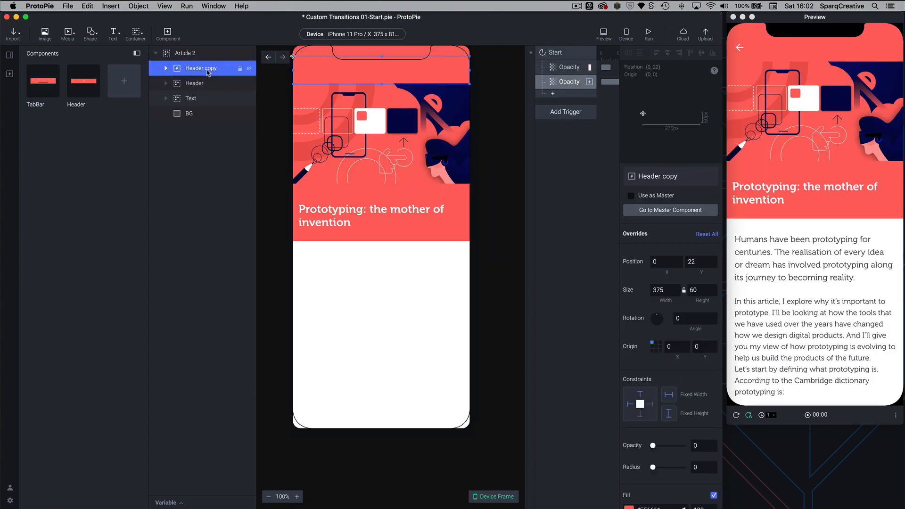
click(562, 114)
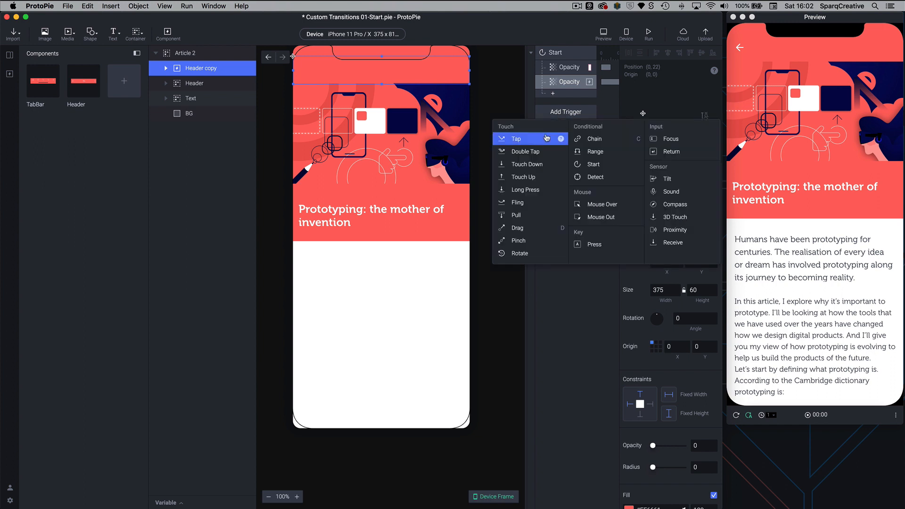
click(547, 138)
click(561, 125)
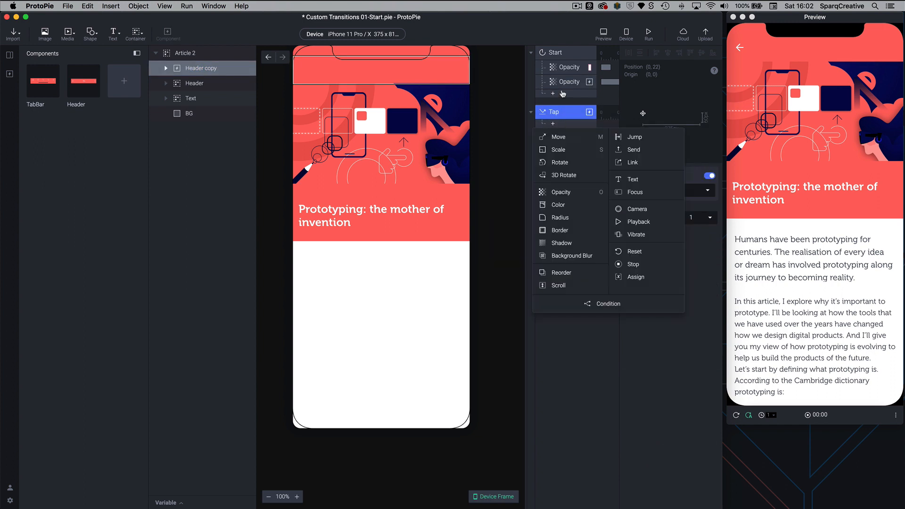
click(585, 401)
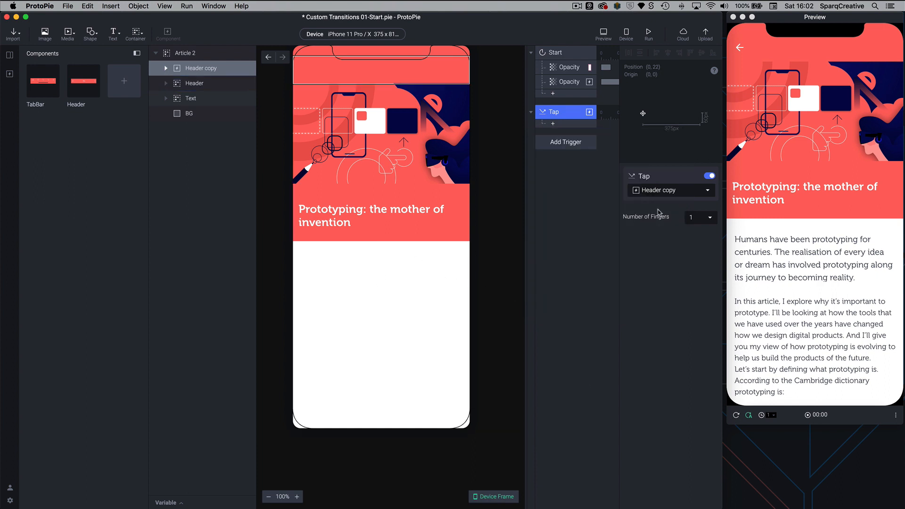
Copy both Opacity responses of the Start trigger into the Tap trigger
click(566, 70)
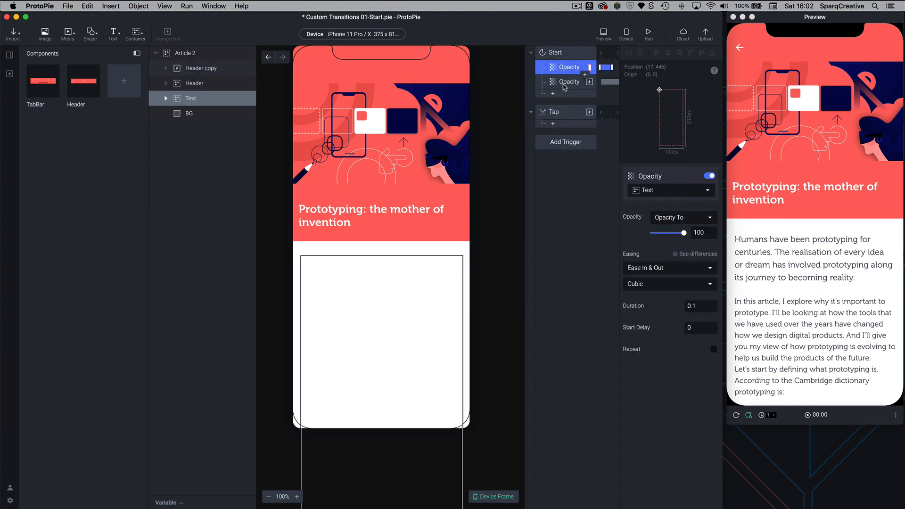
shift+click(564, 84)
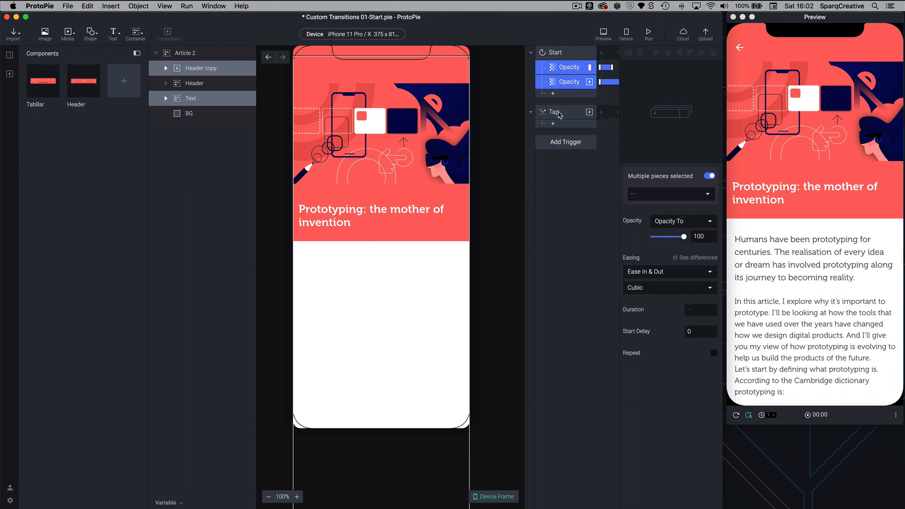
drag(559, 115, 564, 139)
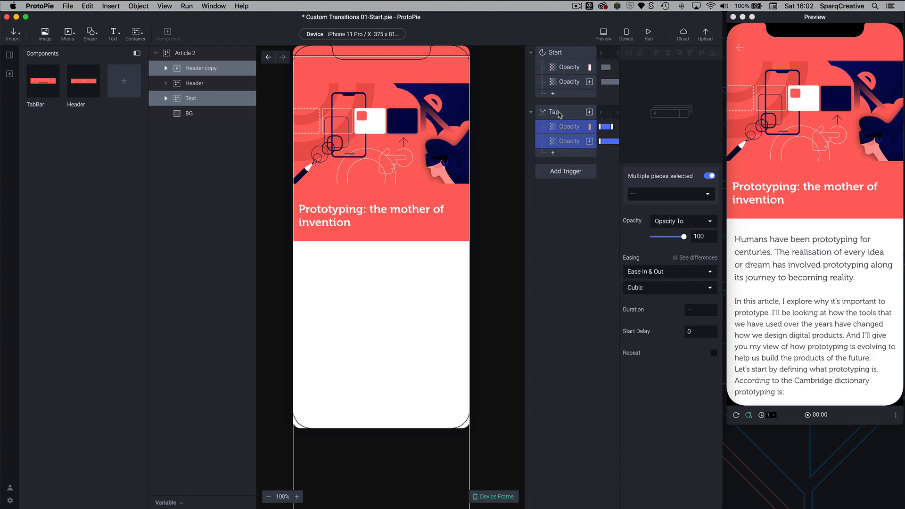
click(568, 196)
Set the Tap trigger's Opacity responses for Text and Header copy to fade to 0
click(563, 126)
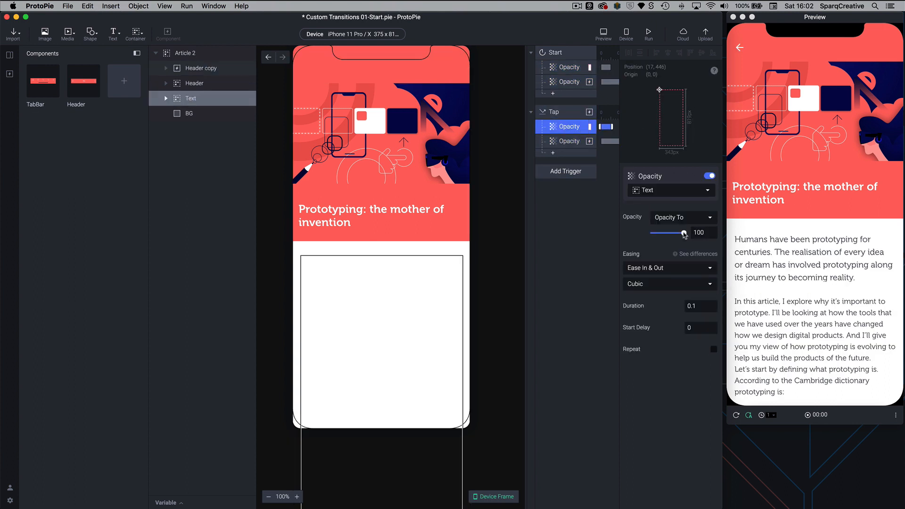
drag(685, 234, 638, 241)
click(575, 142)
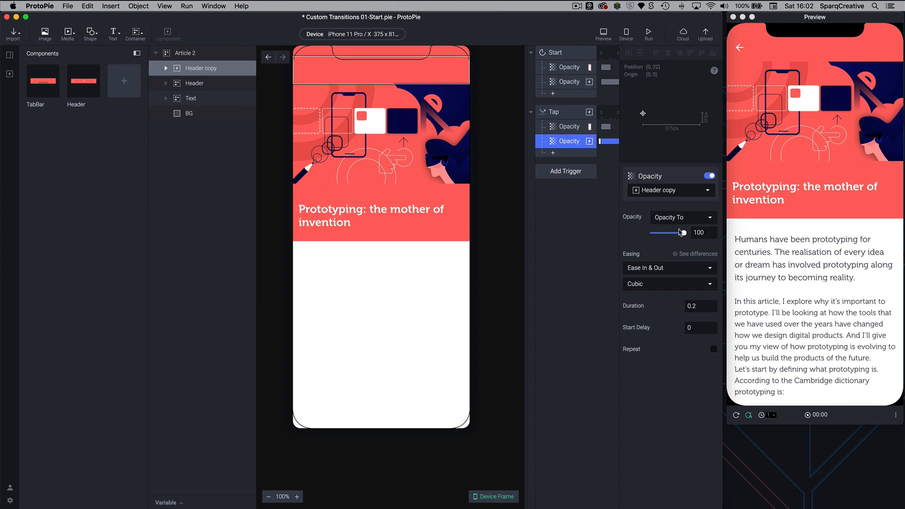
click(567, 128)
click(569, 144)
drag(684, 233, 632, 235)
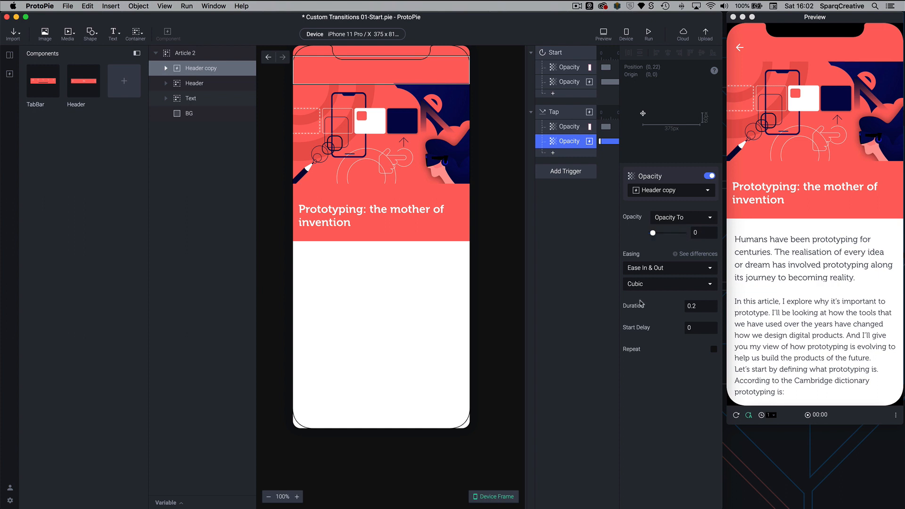
Set the duration of the Tap trigger's Header copy Opacity response to 0.1
click(573, 128)
click(570, 144)
click(696, 305)
key(Return)
Set the duration of the Start trigger's Header copy Opacity response to 0.1 and check the other Opacity responses
click(568, 83)
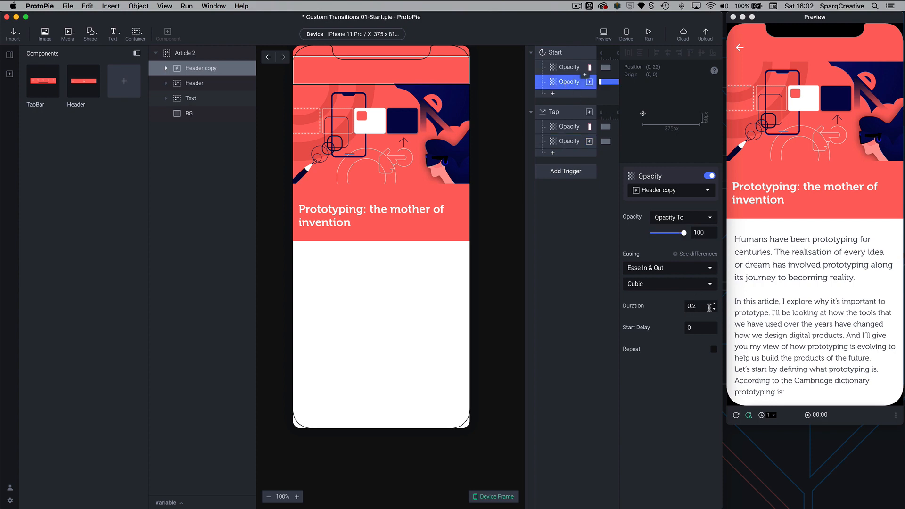
click(703, 307)
key(BackSpace)
text(1)
key(Return)
click(568, 68)
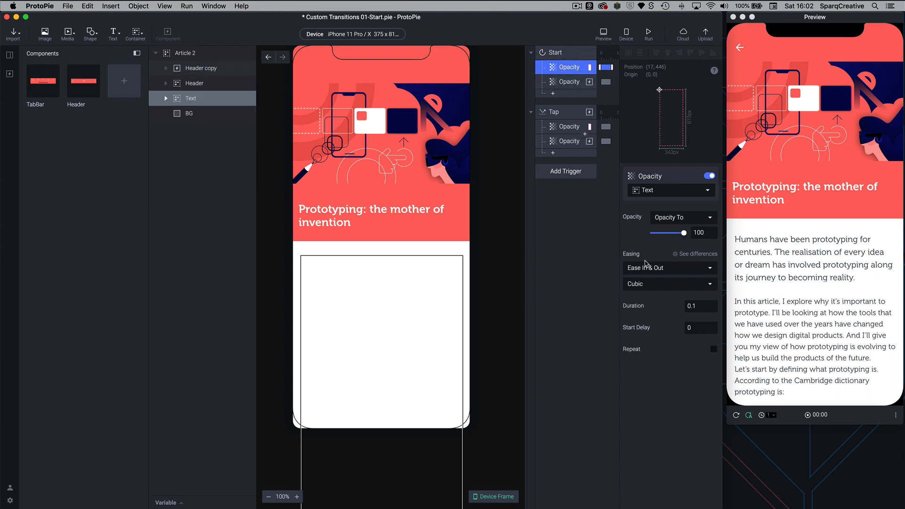
click(569, 81)
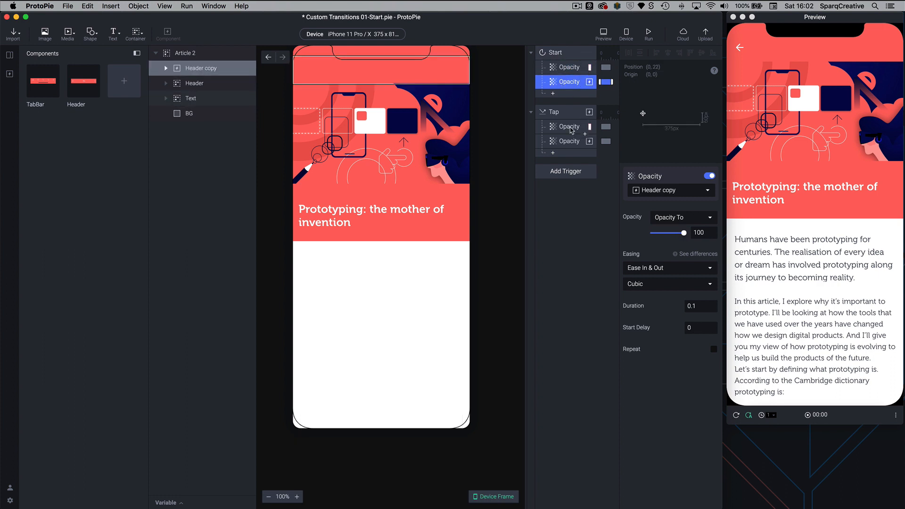
click(571, 127)
click(571, 141)
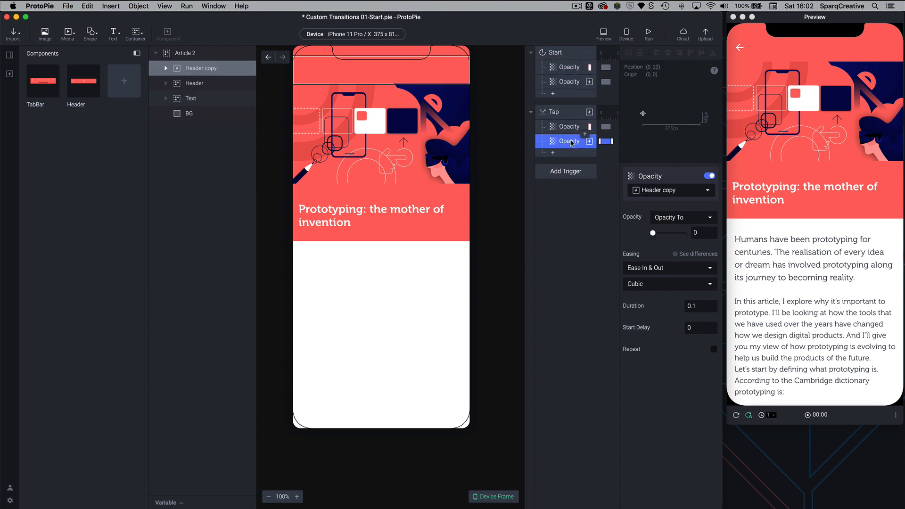
Add a Jump response to the Tap trigger that goes to the previously shown scene
click(554, 153)
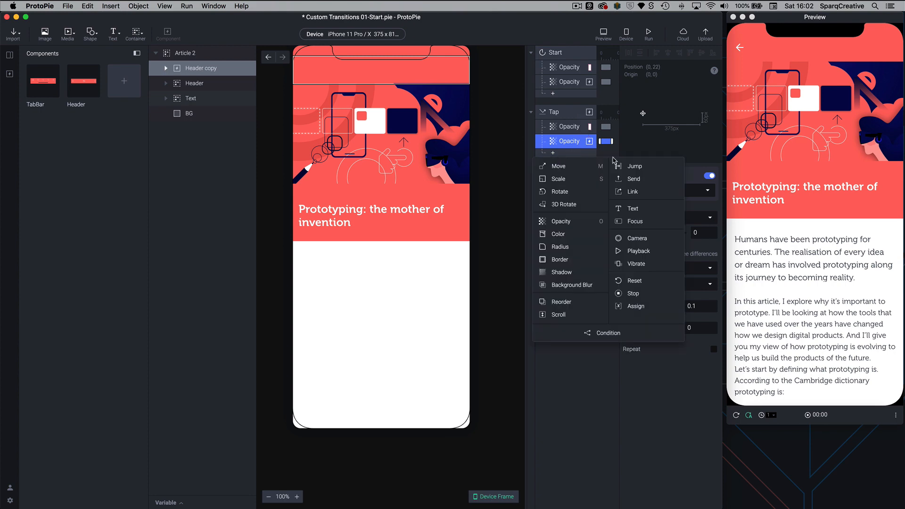
click(633, 166)
click(655, 191)
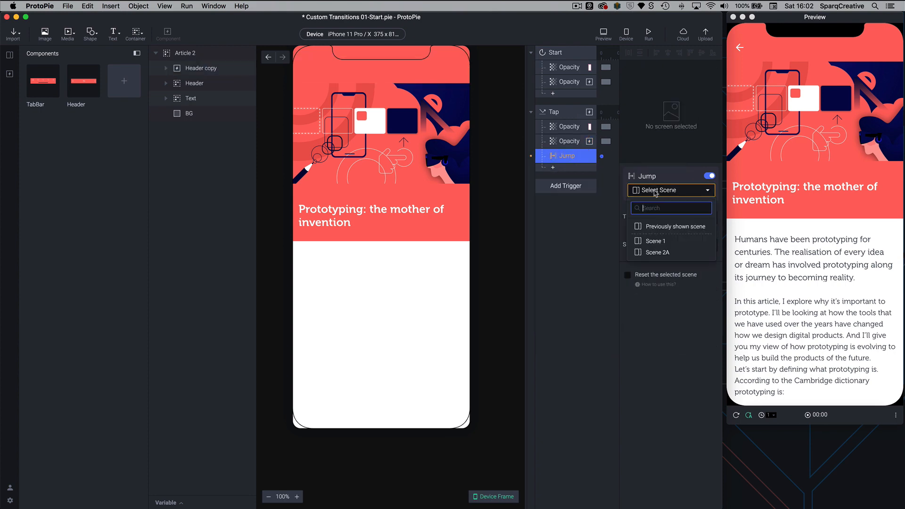
click(660, 226)
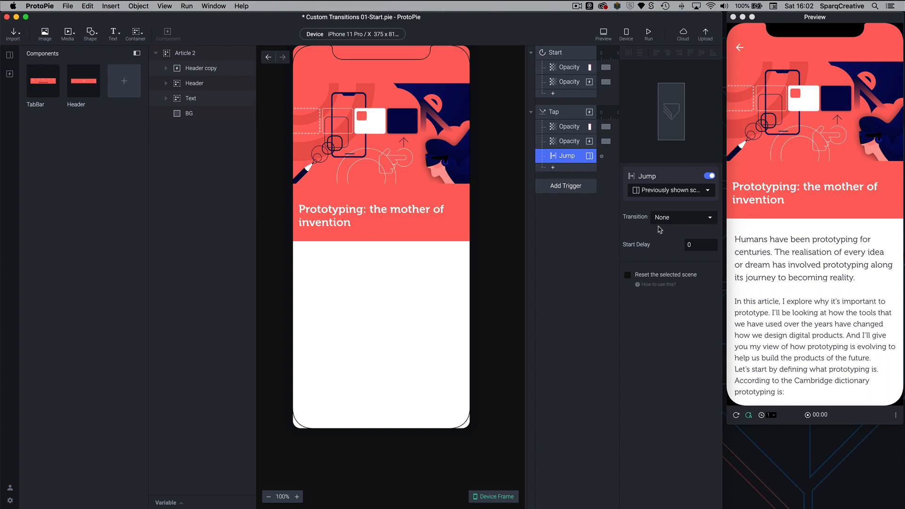
Check the duration of the Tap trigger's Text fade and give its Jump response a start delay
click(566, 128)
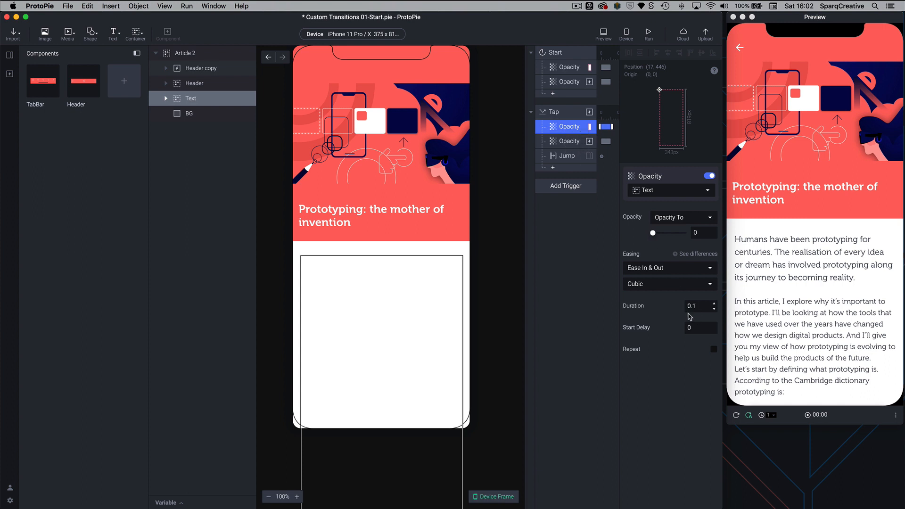
click(564, 152)
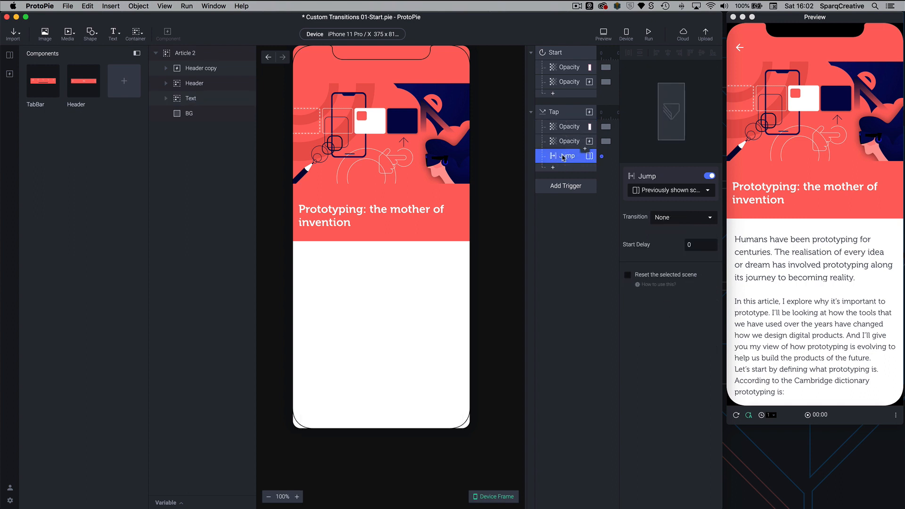
click(697, 244)
key(Return)
Open Scene 1 and test expanding the Article 2 card and returning through the header's back arrow in the preview
click(10, 58)
click(47, 113)
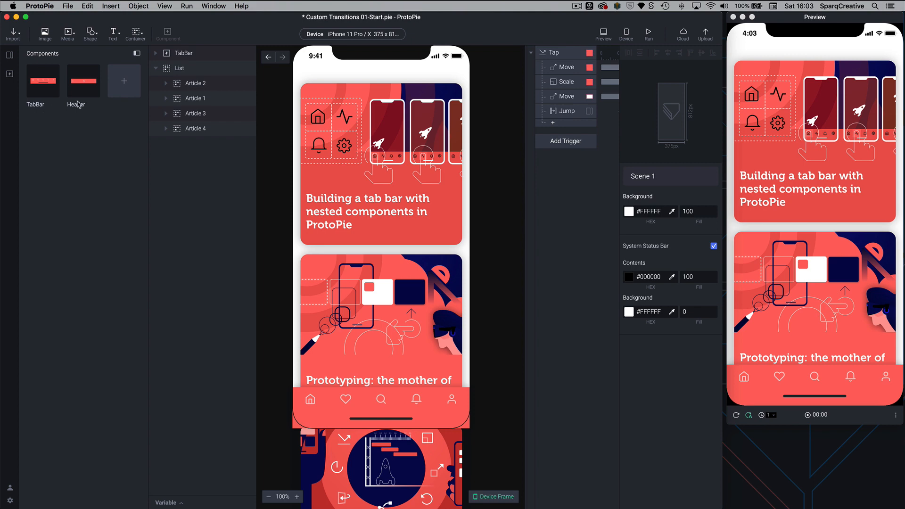
click(810, 298)
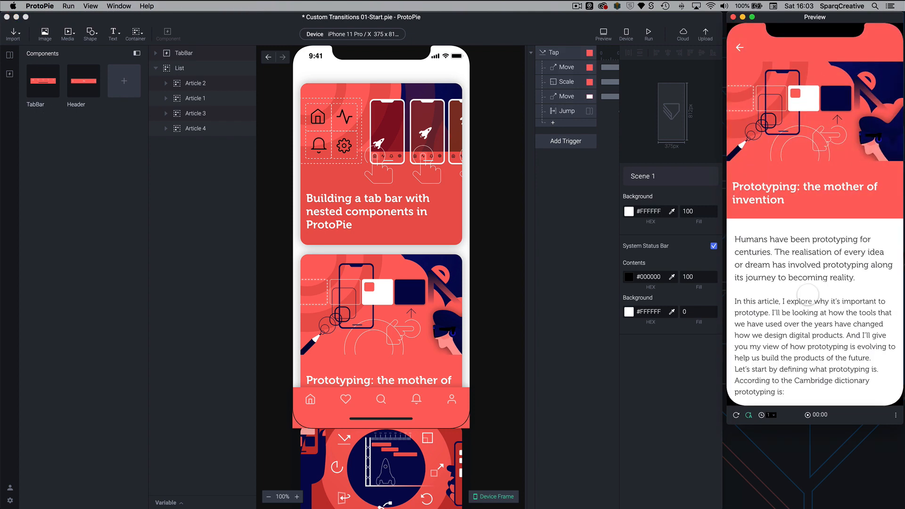
click(741, 47)
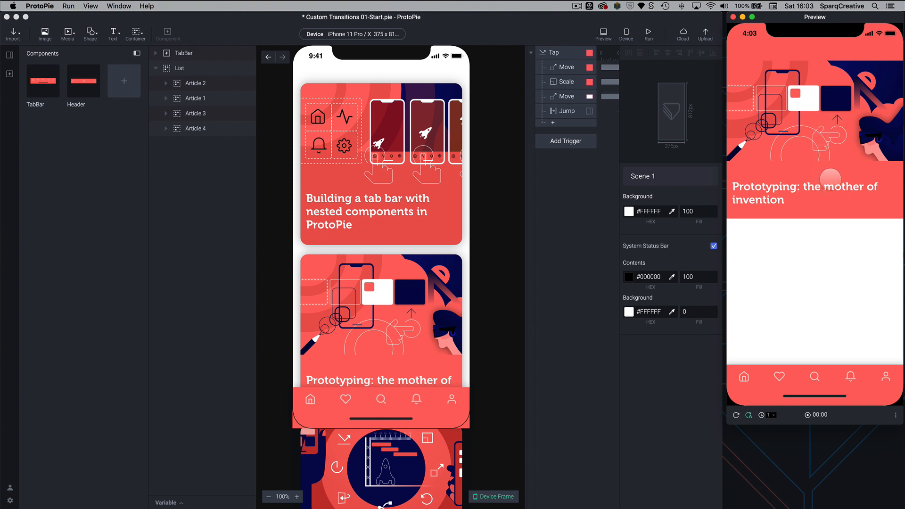
Show the project's scenes, restart the preview and select Scene 1
click(10, 57)
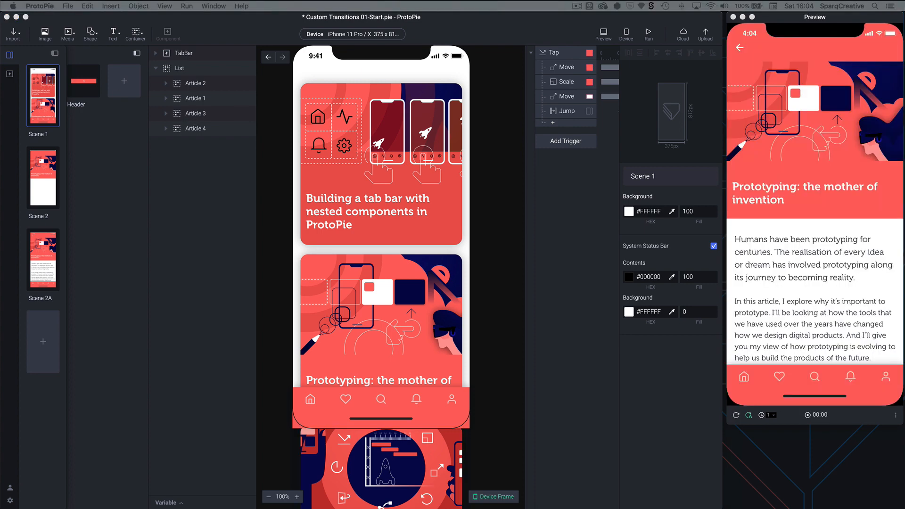
key(super+r)
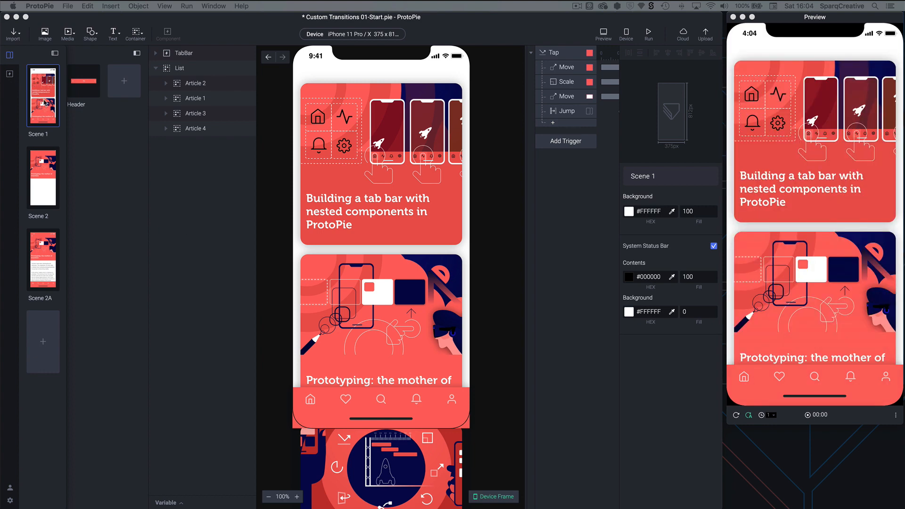
click(45, 103)
click(10, 56)
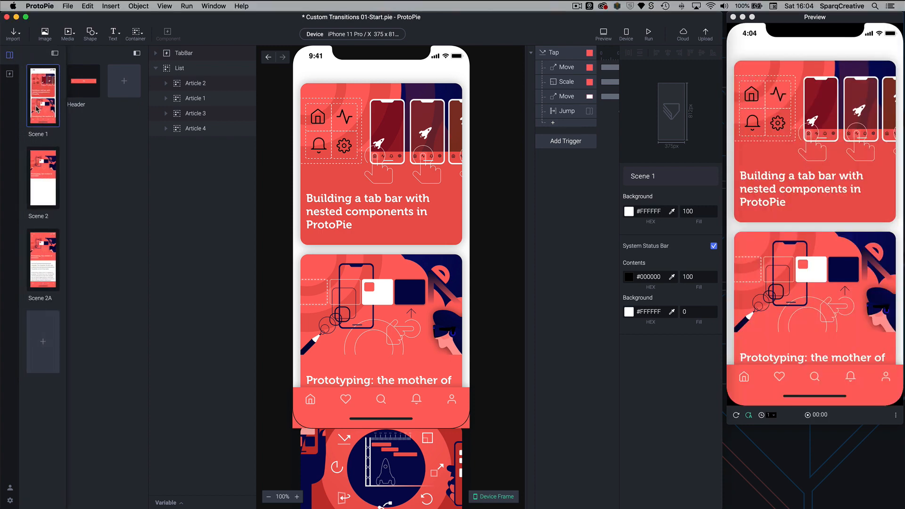
Add a Start trigger to Scene 1 and give it a Reset response
click(586, 221)
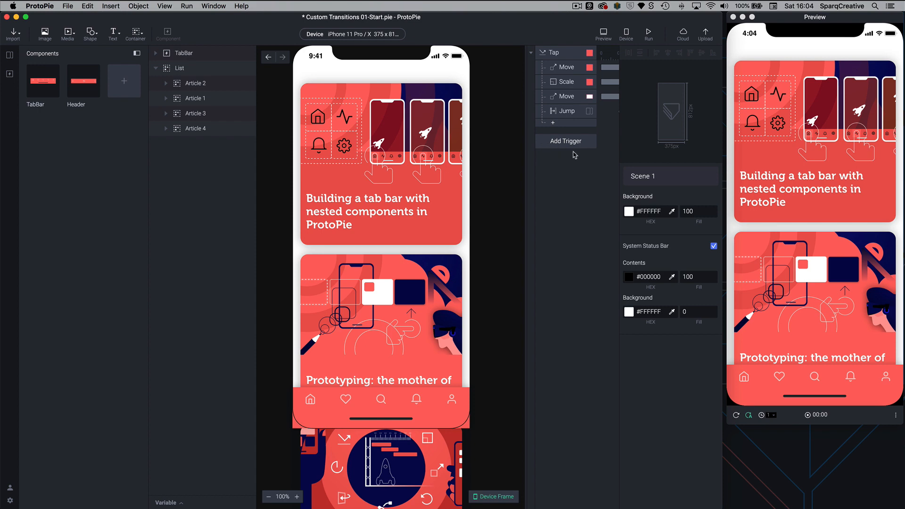
click(565, 145)
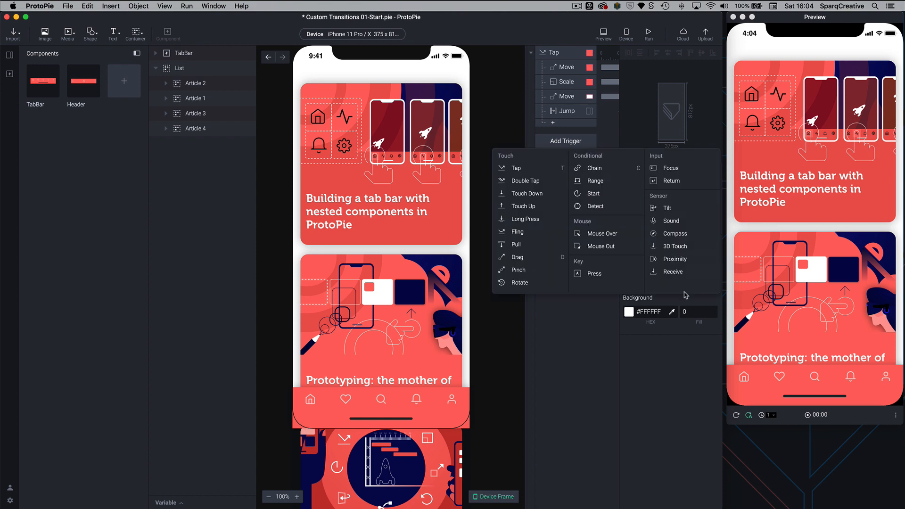
click(594, 193)
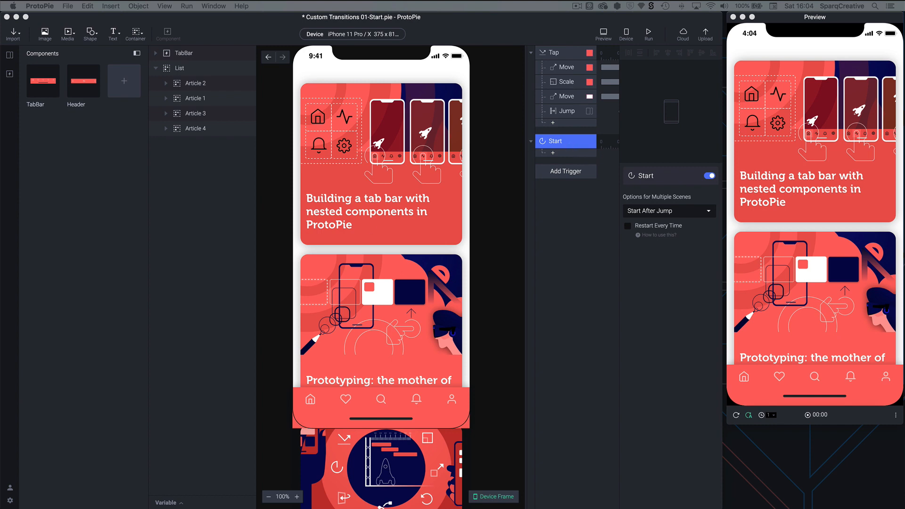
click(597, 294)
click(558, 153)
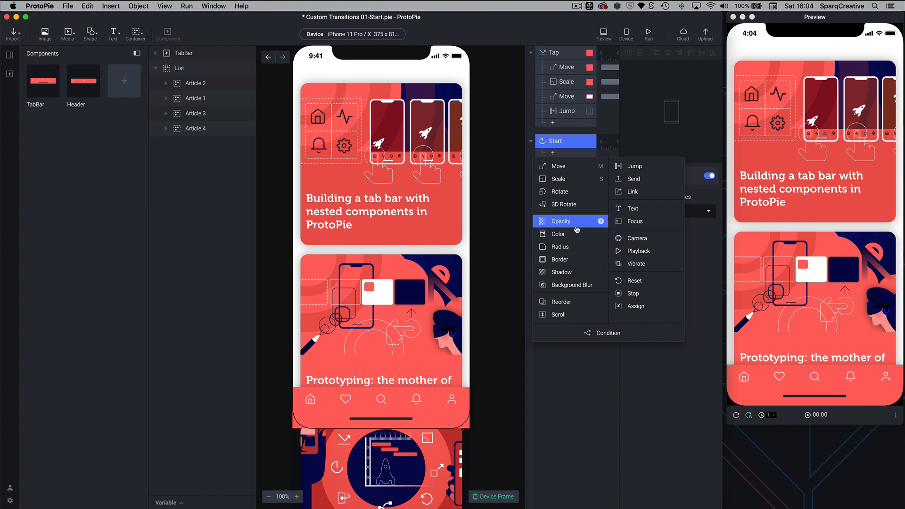
click(620, 281)
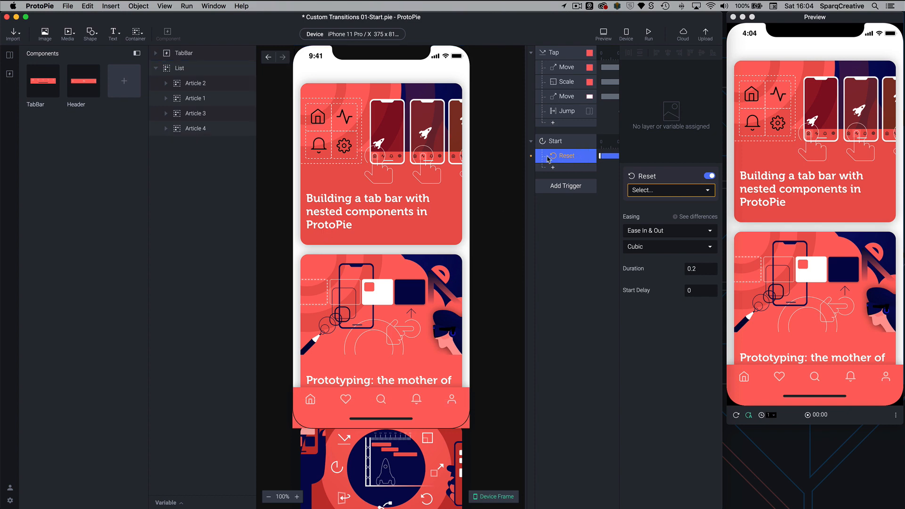
Check the Tap trigger's Move and Scale responses and set Article 2 as the target of the Reset response
click(562, 70)
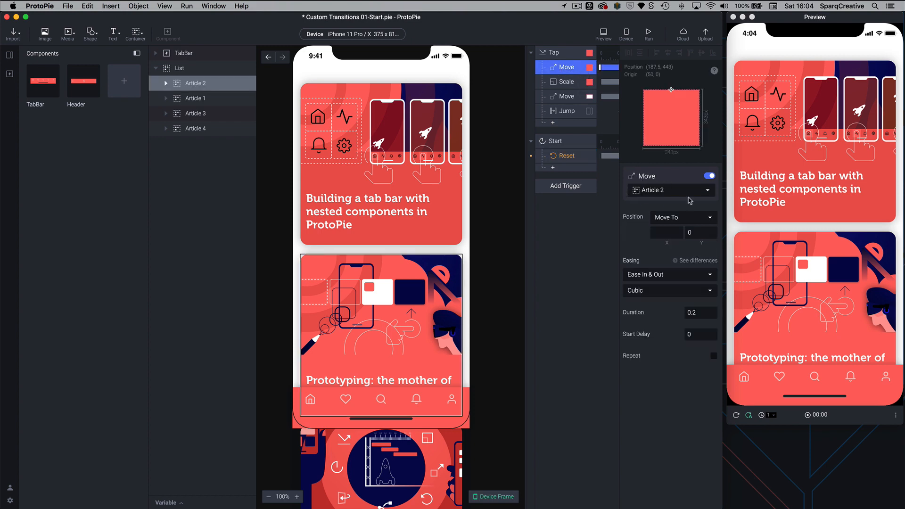
click(563, 83)
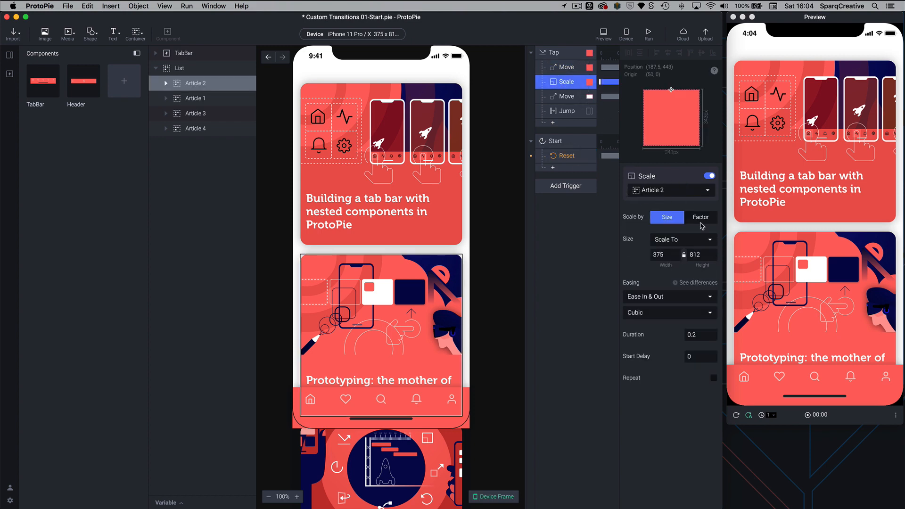
click(565, 156)
click(662, 191)
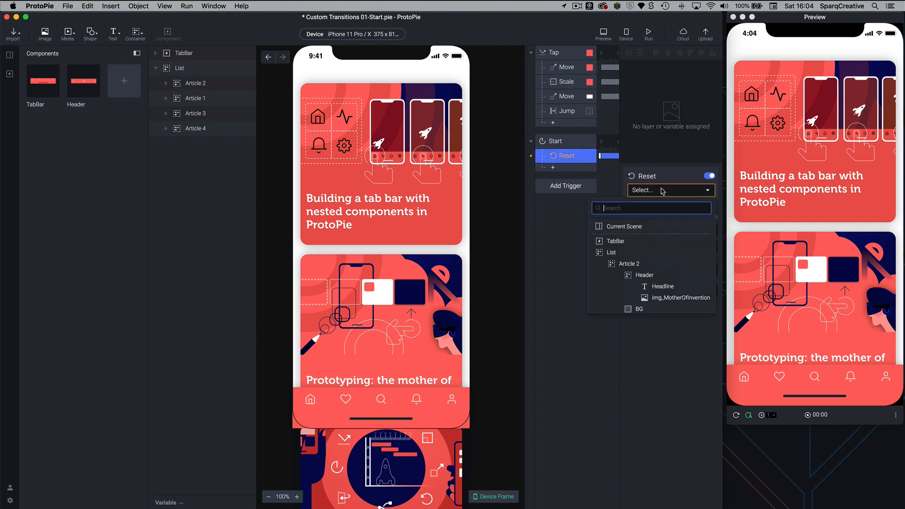
click(647, 266)
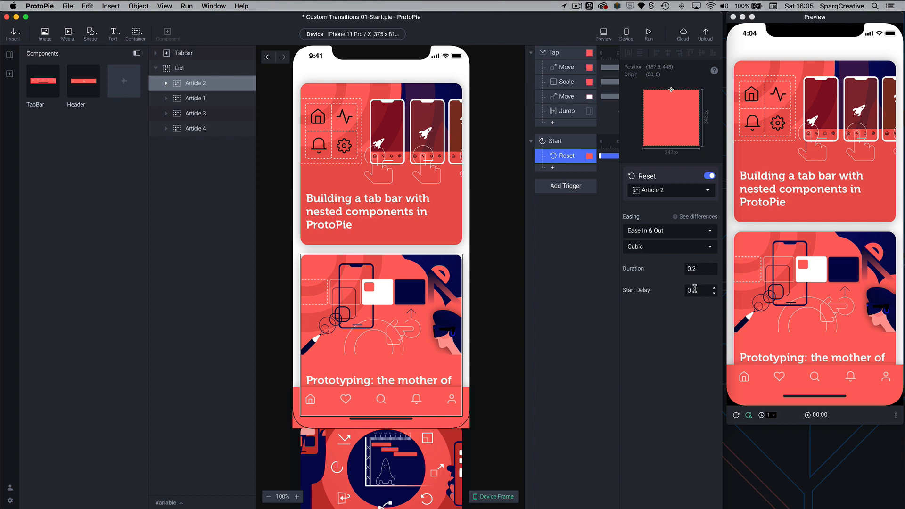
click(566, 69)
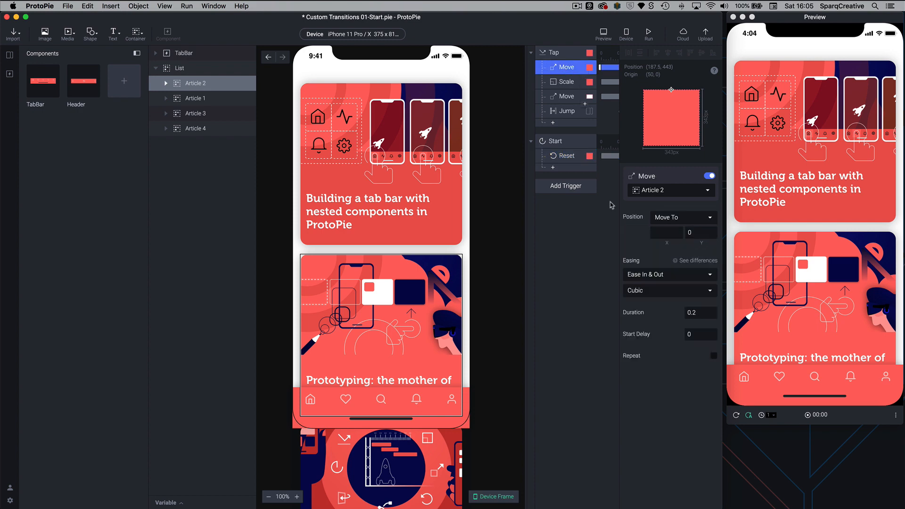
click(567, 159)
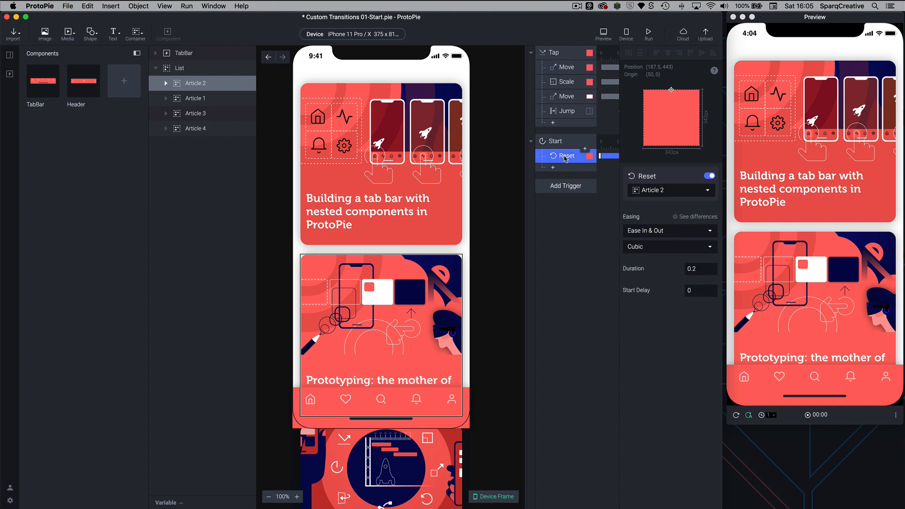
Add a second Reset response to the Start trigger for the Header inside Article 2
click(565, 96)
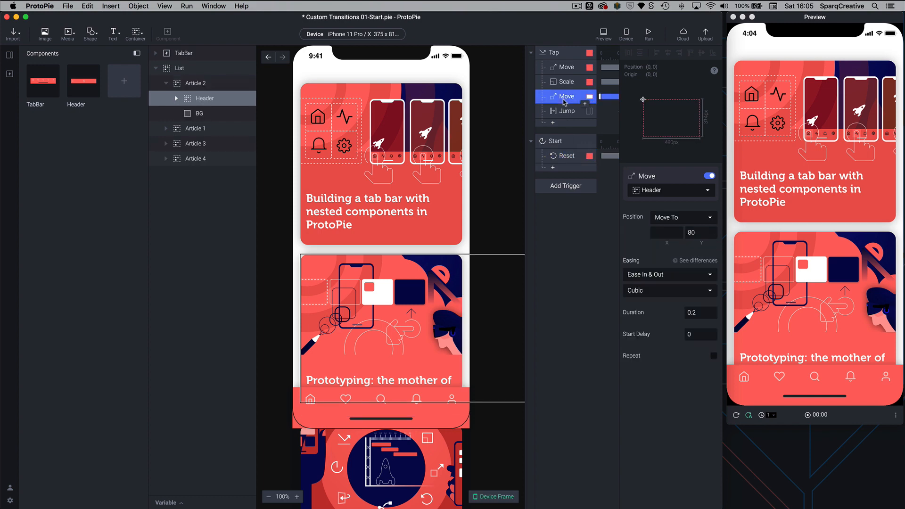
click(189, 99)
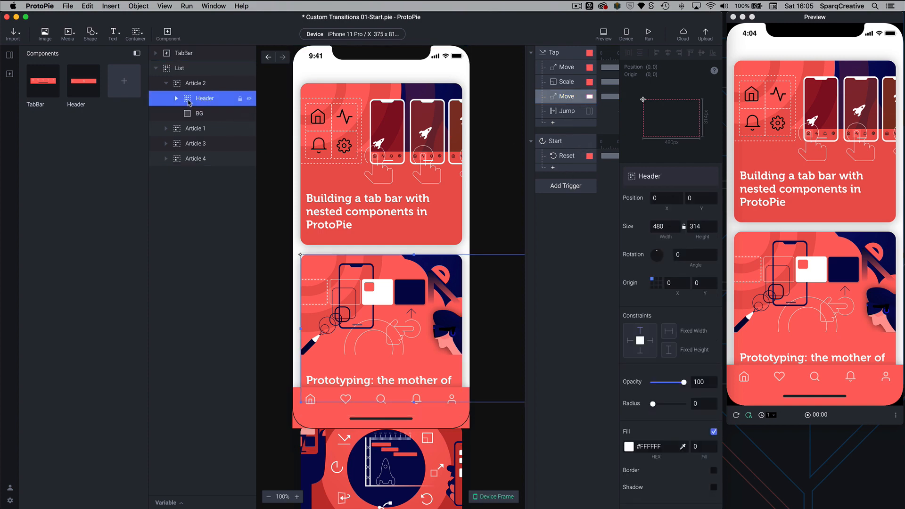
click(553, 167)
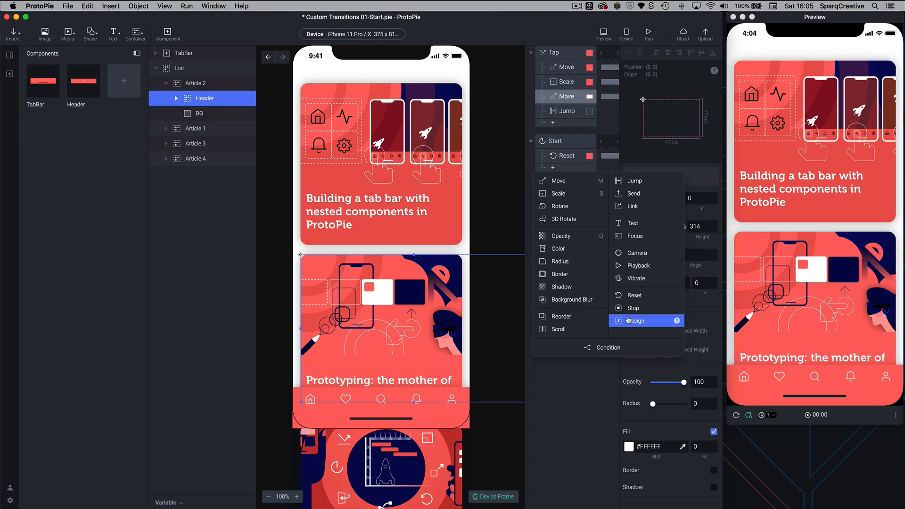
click(632, 295)
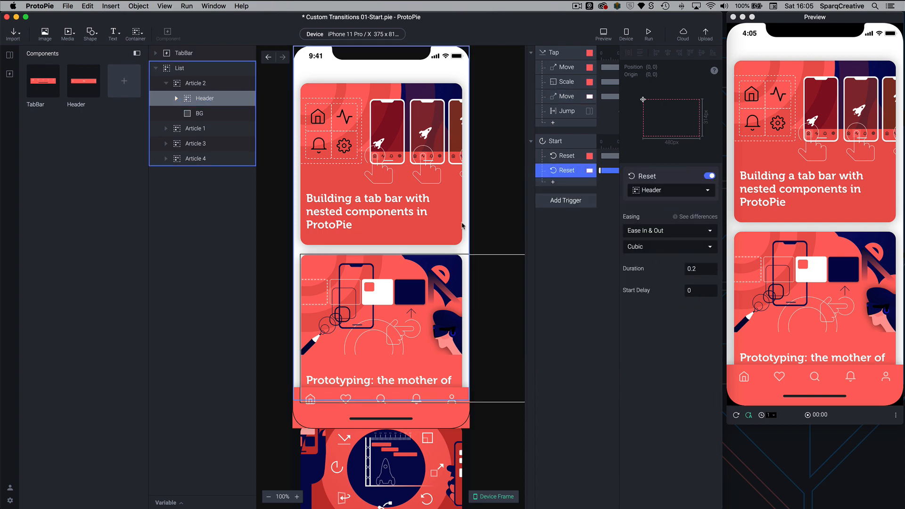
Check the Start trigger's options and test expanding the Article 2 card and returning with the back arrow in the preview
click(559, 143)
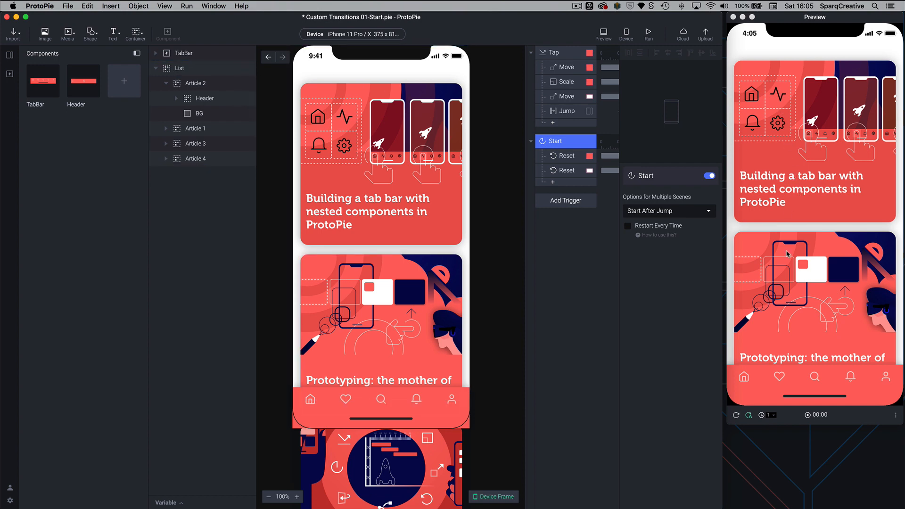
click(794, 297)
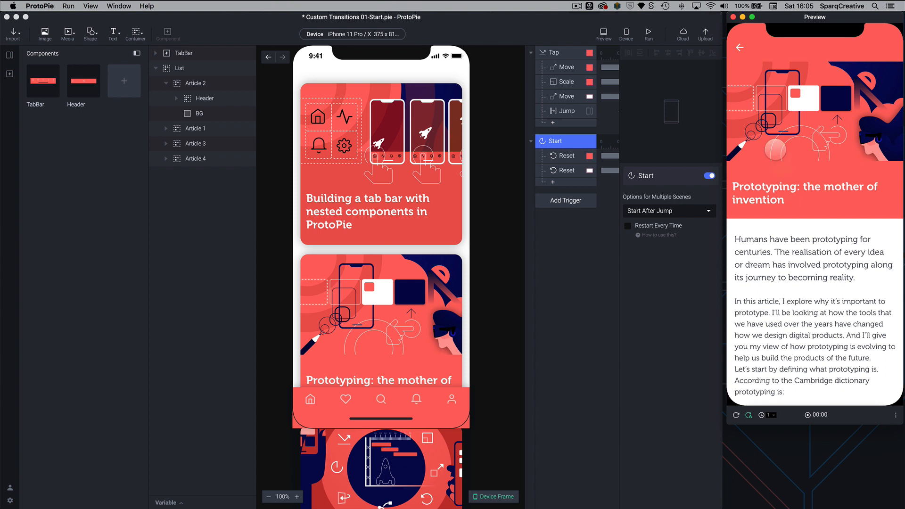
click(740, 48)
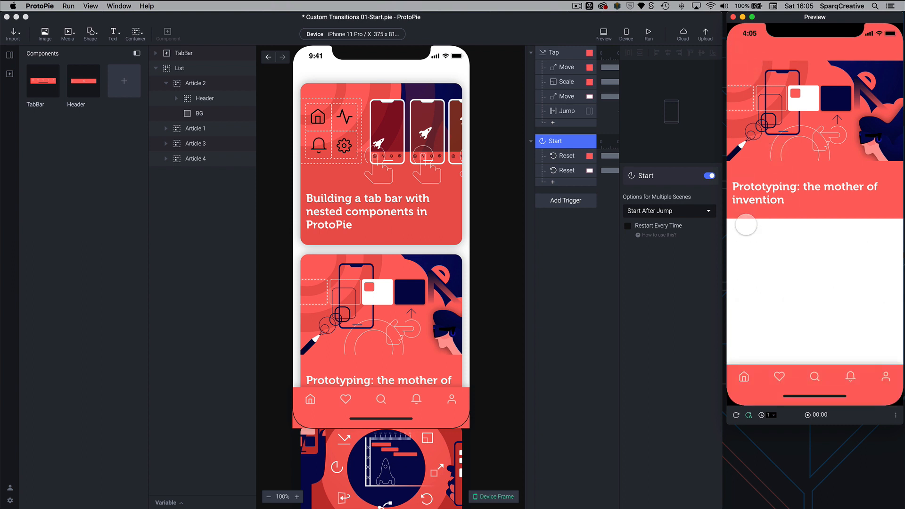
click(572, 318)
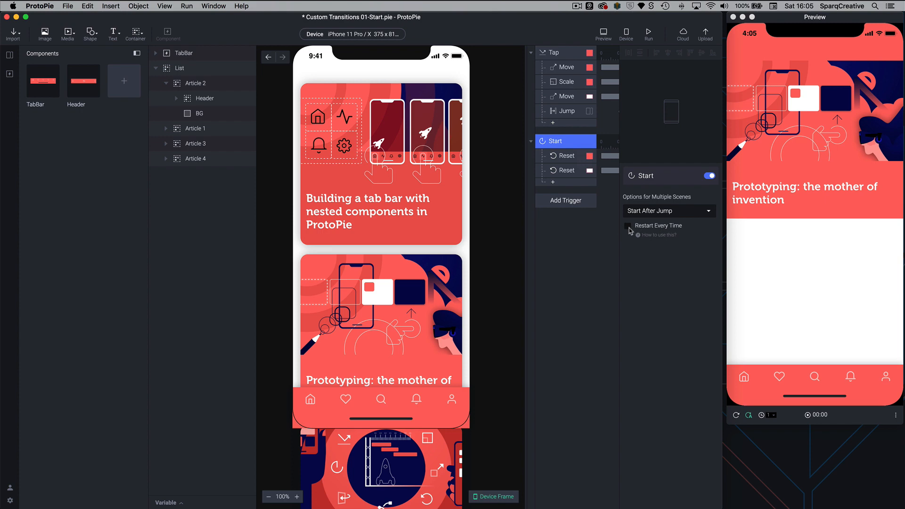
Reload Scene 1 in the preview and turn on Restart Every Time for its Start trigger
click(10, 55)
click(51, 91)
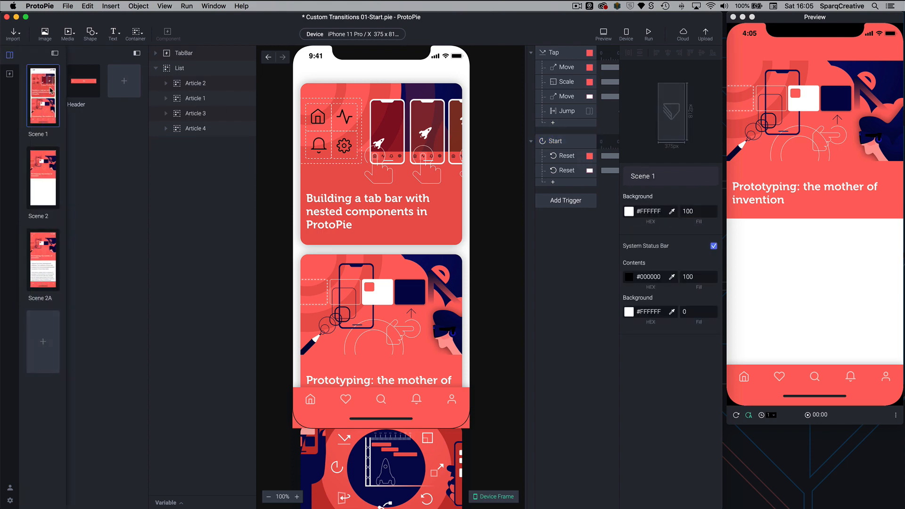
click(9, 54)
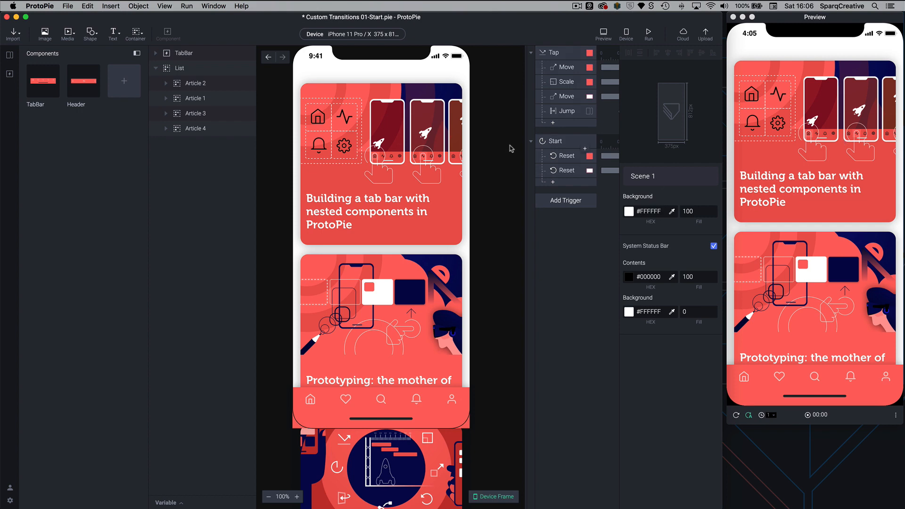
click(10, 56)
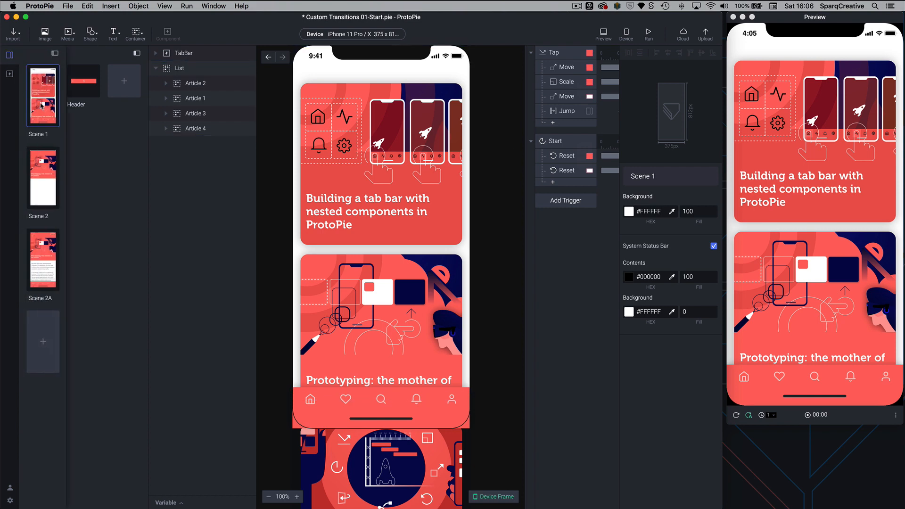
click(557, 142)
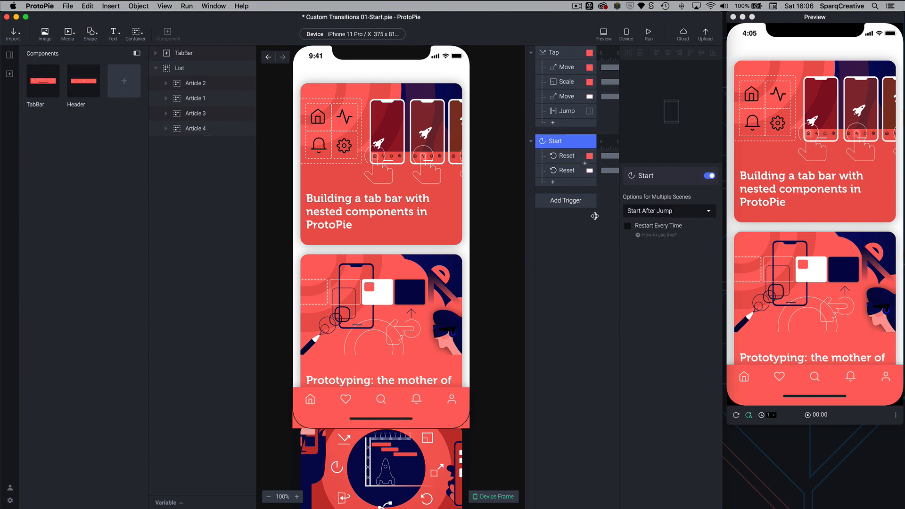
click(628, 226)
Test in the preview expanding the Article 2 card, returning to the list and expanding the card again
click(804, 310)
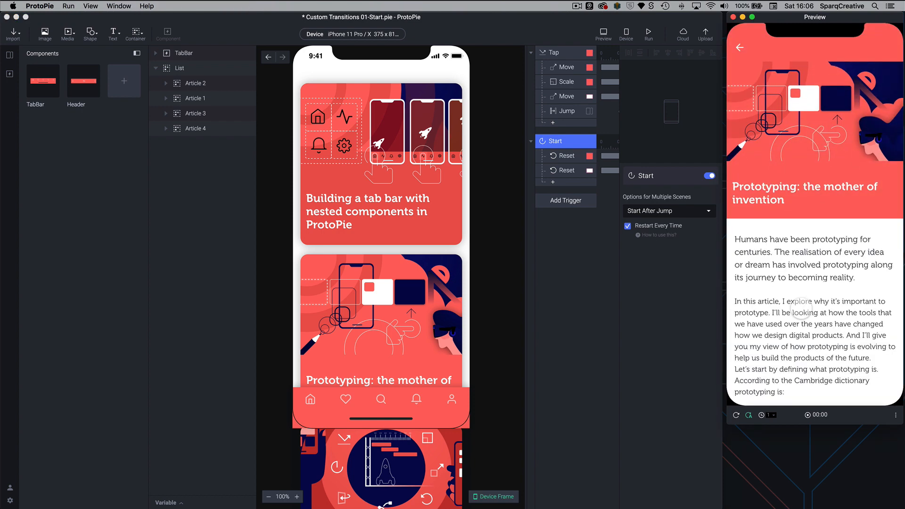
click(740, 47)
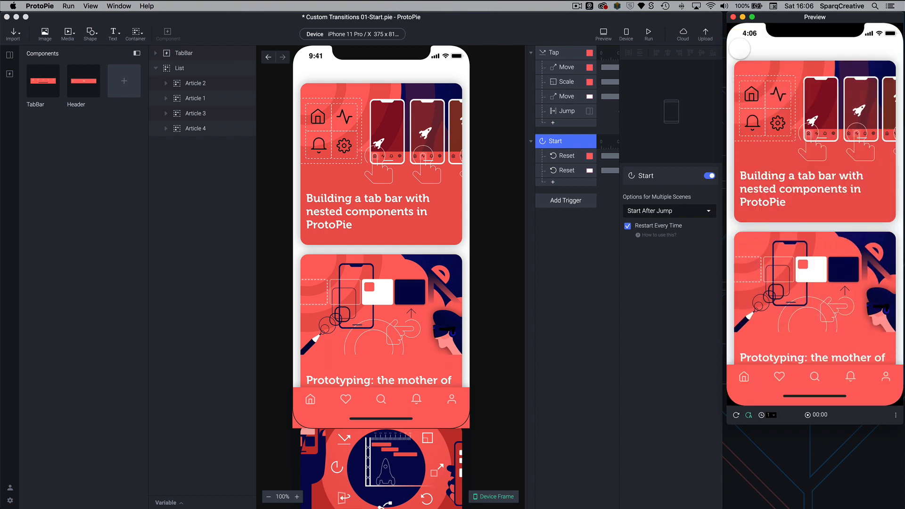
click(795, 306)
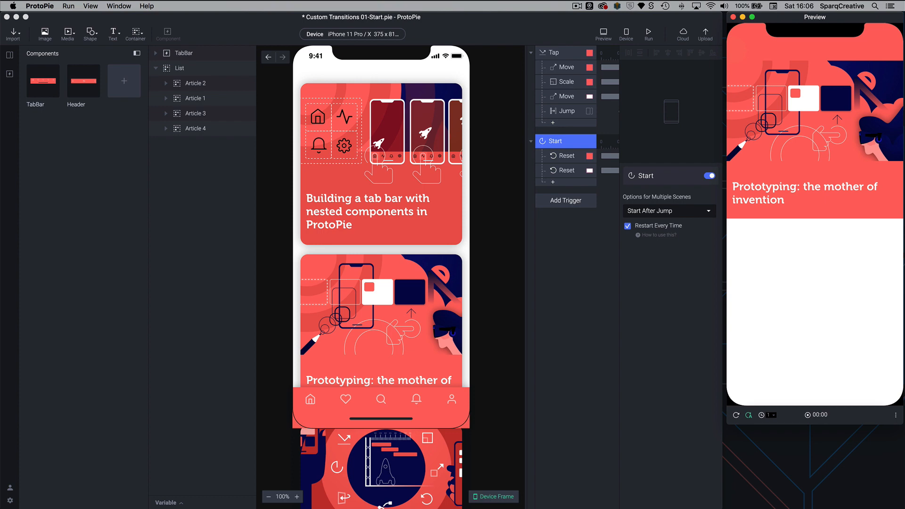
Open Scene 2 and turn on Restart Every Time for its Start trigger
click(10, 55)
click(9, 56)
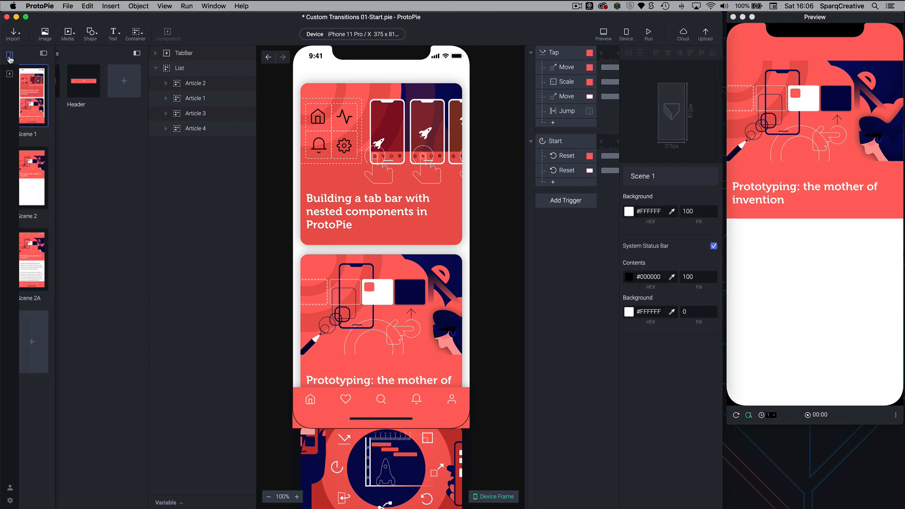
click(47, 183)
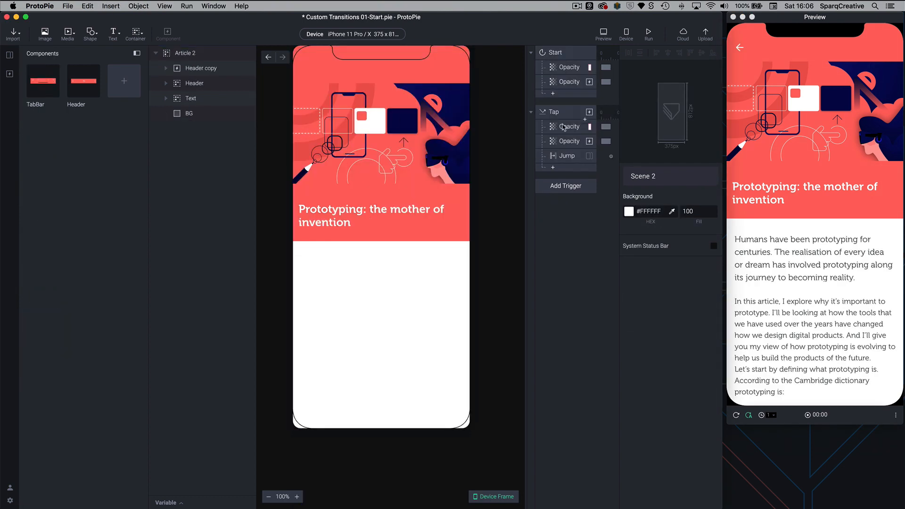
click(556, 53)
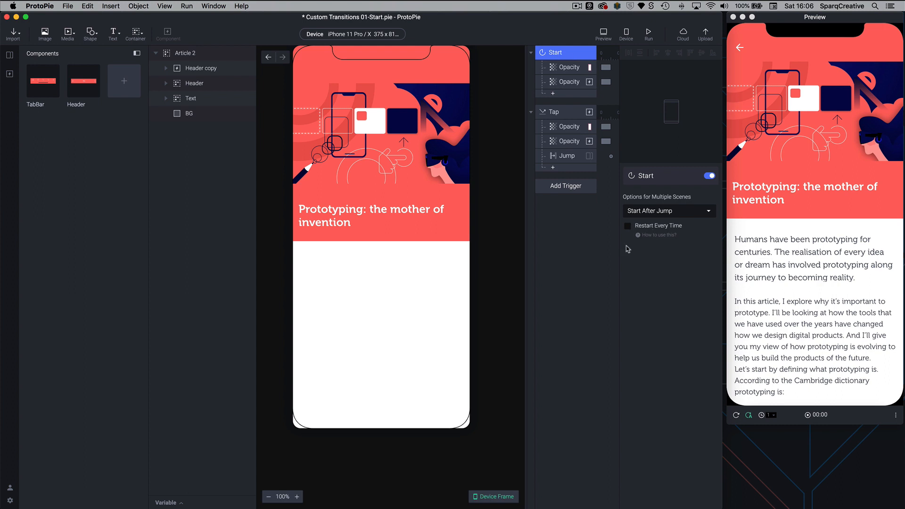
click(628, 227)
Return to Scene 1 and test the Article 2 card's expansion and the back arrow in the preview
click(10, 56)
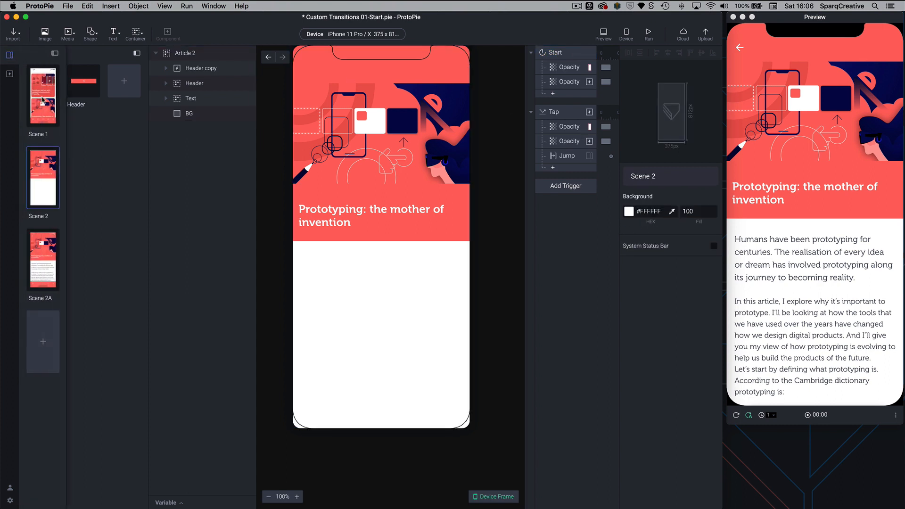
click(38, 98)
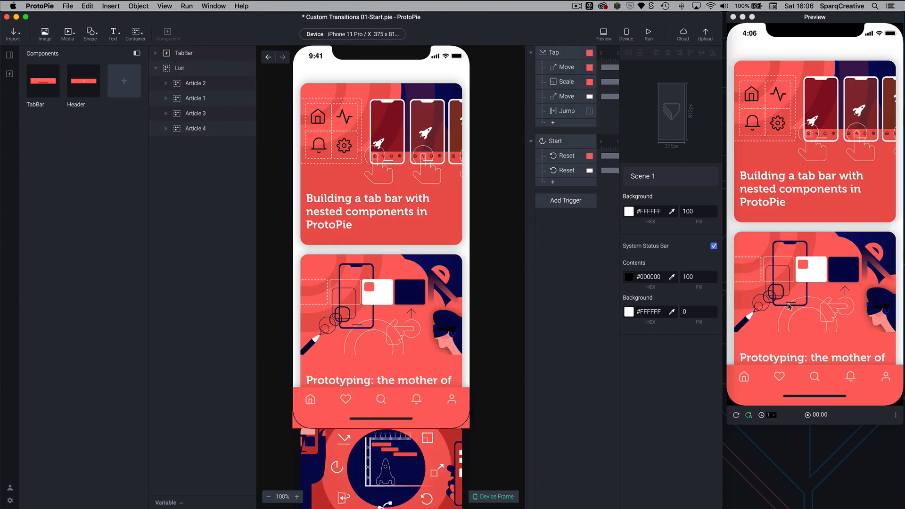
click(841, 307)
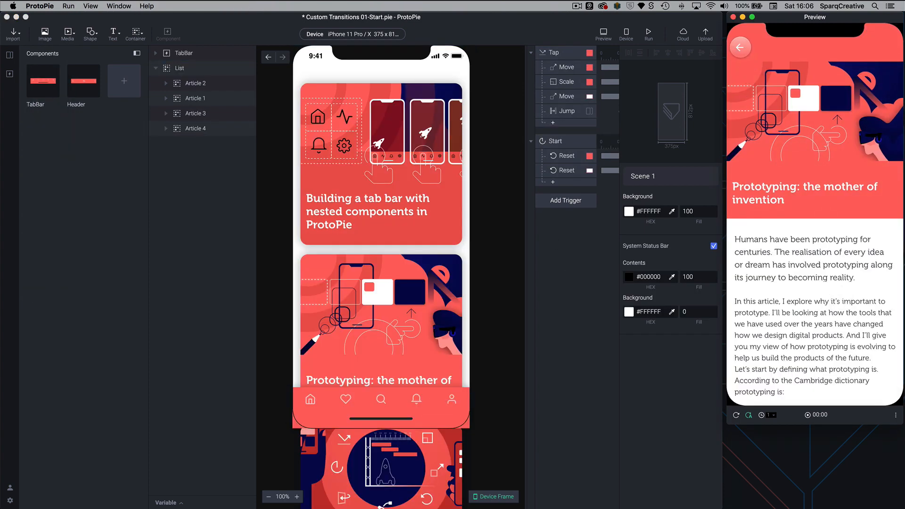
click(741, 48)
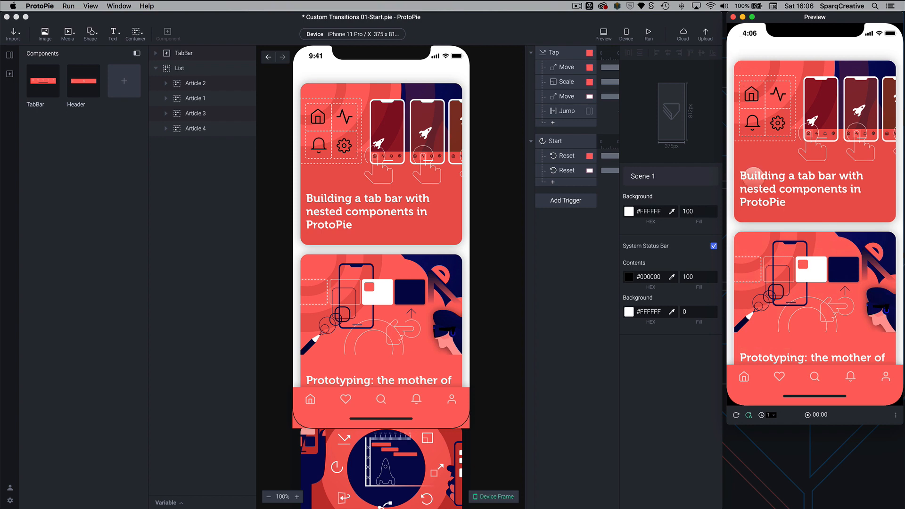
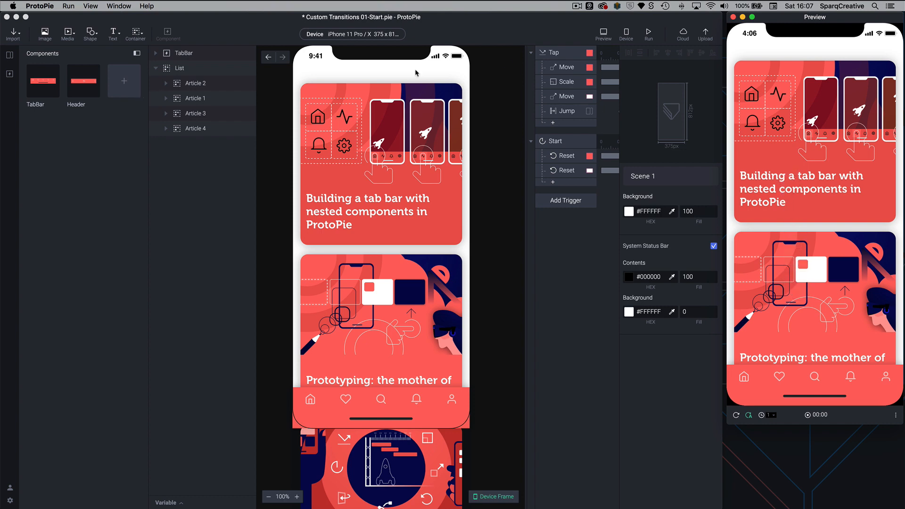
Make the List container scrollable by setting its scroll paging to Scroll
click(168, 69)
scroll(679, 424, down, 3)
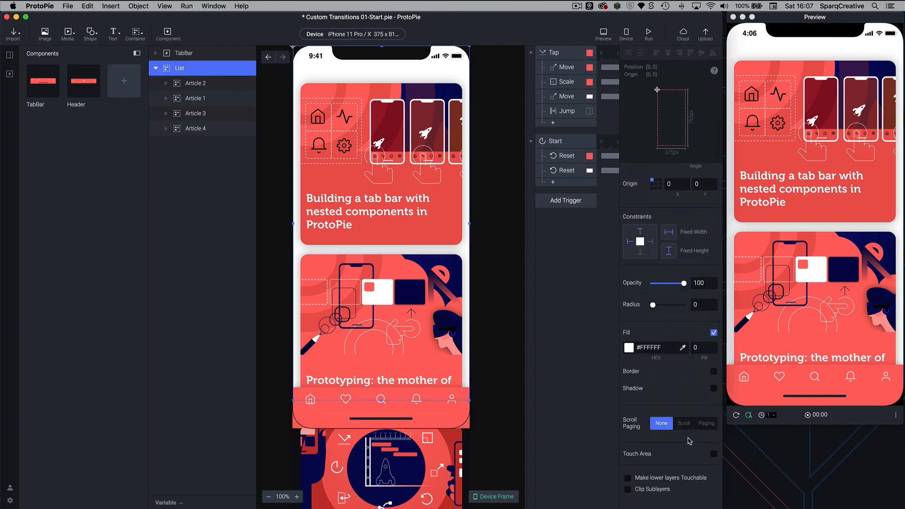
click(685, 423)
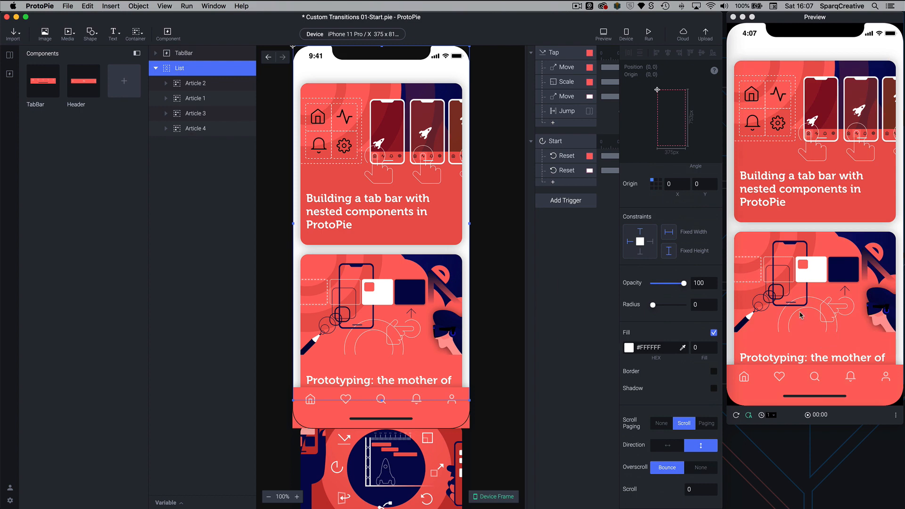
Test in the preview scrolling the list and expanding and closing the Article 2 card before and after scrolling
click(814, 319)
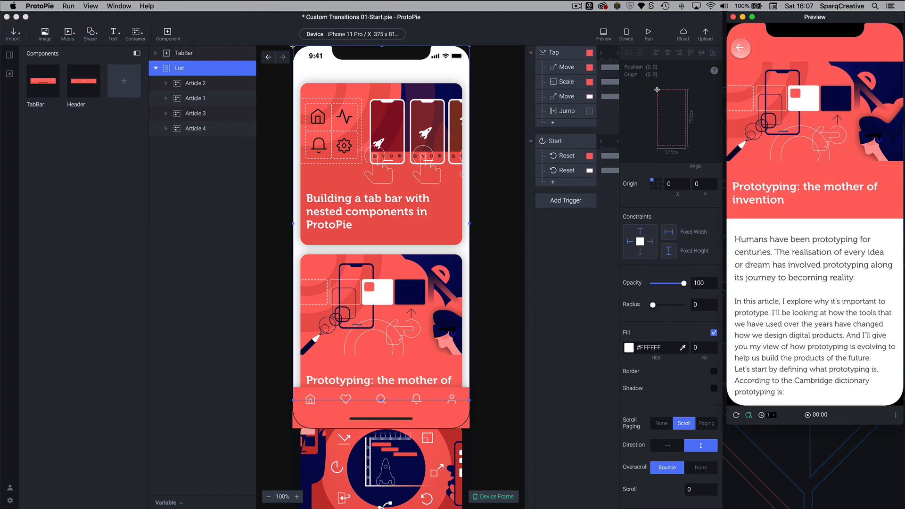
click(739, 49)
drag(814, 218, 812, 341)
drag(804, 302, 800, 201)
drag(798, 241, 799, 182)
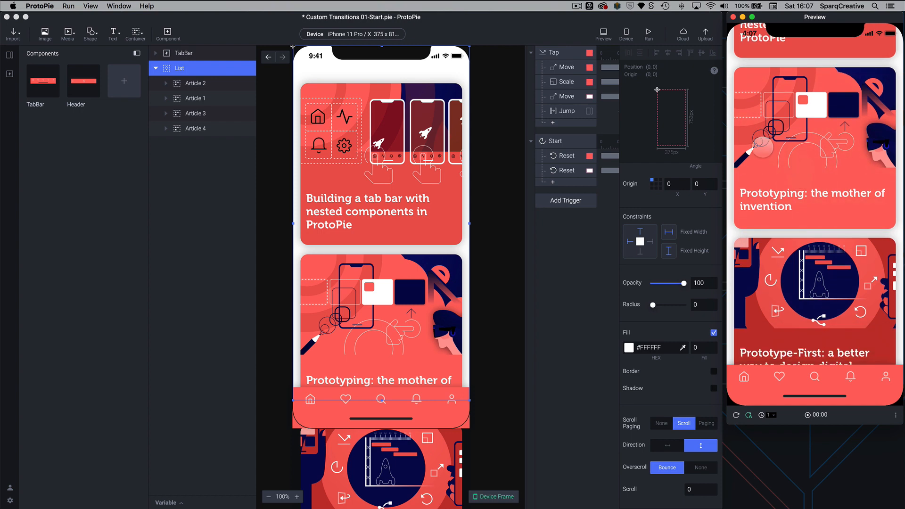
click(800, 146)
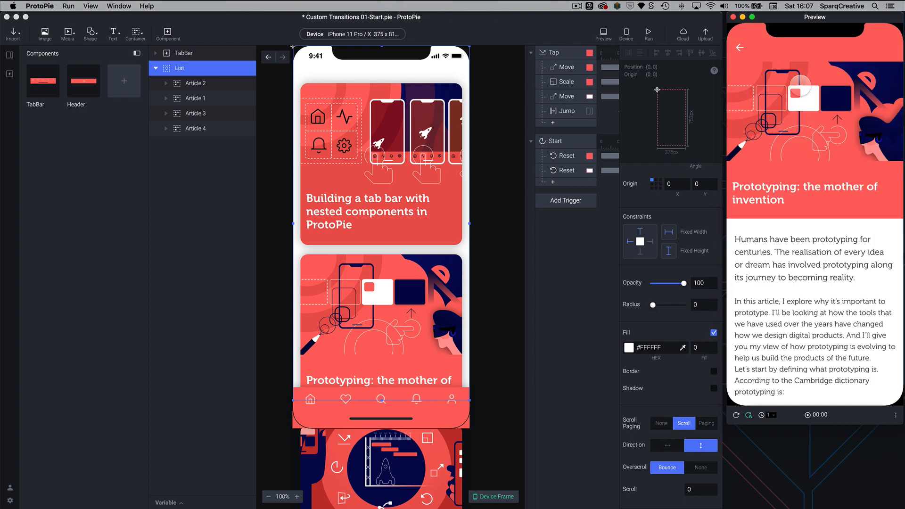
click(741, 47)
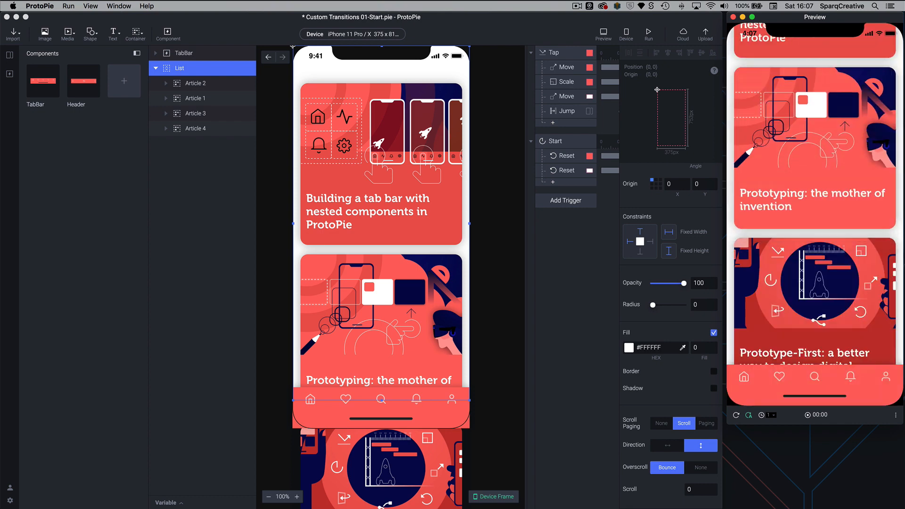
Check the Article 2 card's expansion and return from a scrolled list at x 0.25 preview speed, and restore the speed to x 1
click(771, 415)
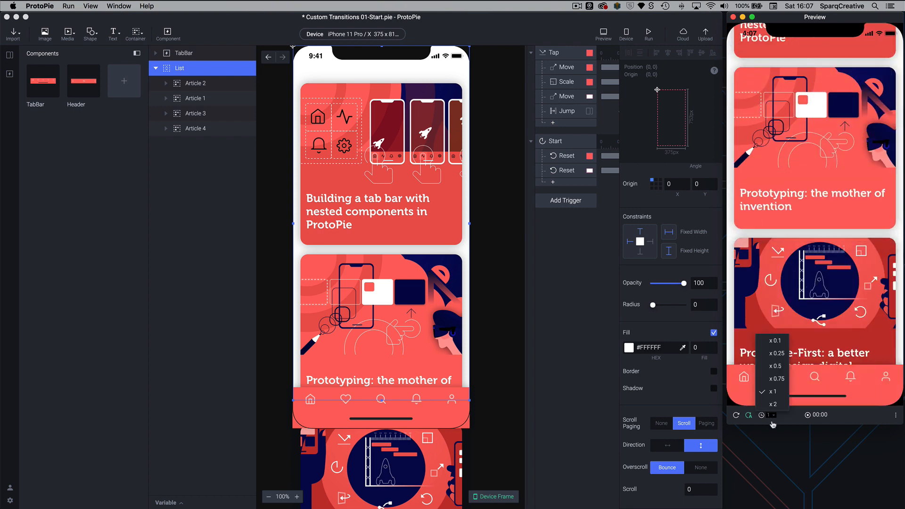
click(778, 355)
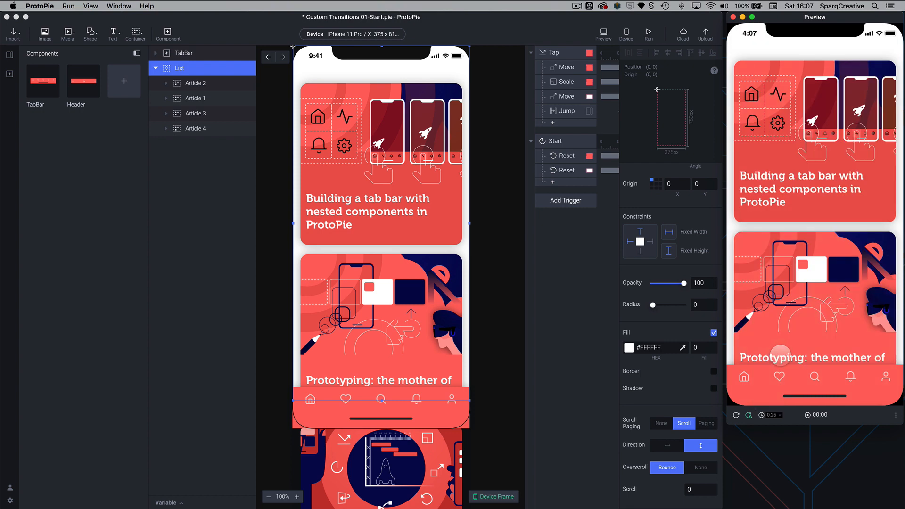
drag(802, 321, 798, 200)
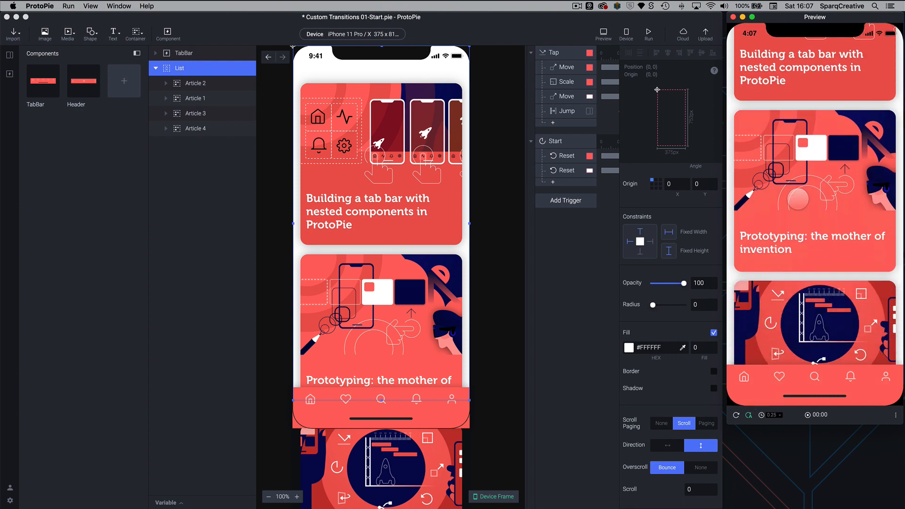
click(795, 203)
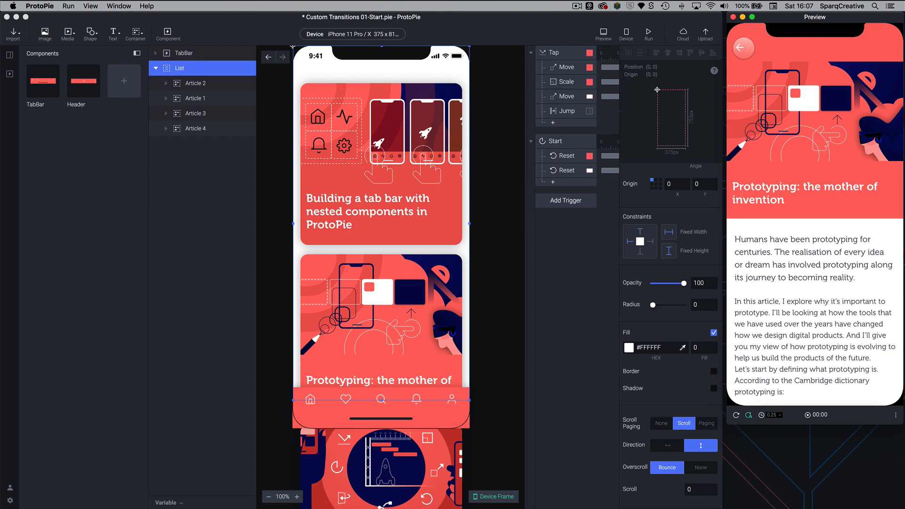
click(744, 48)
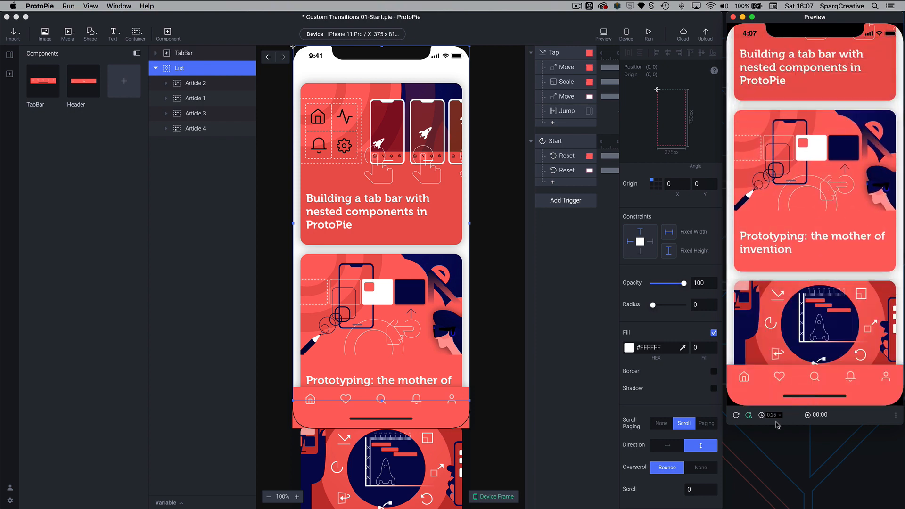
click(779, 419)
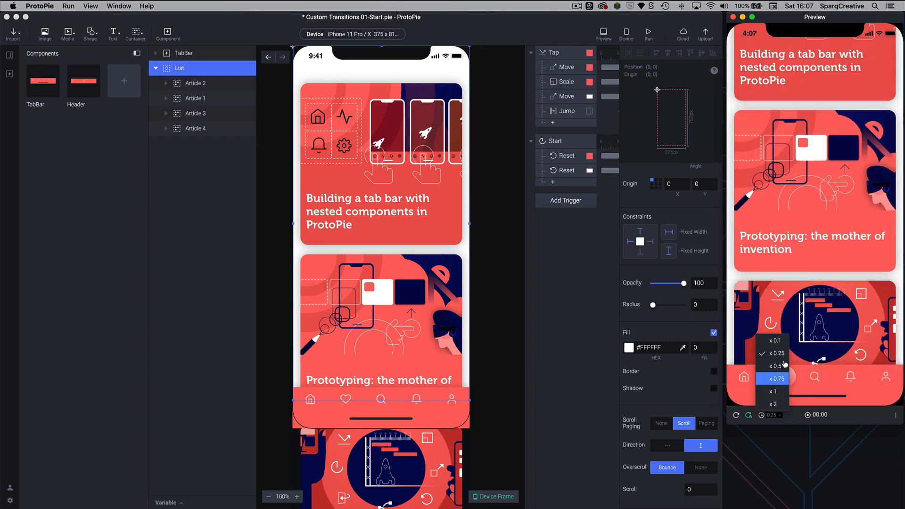
click(779, 394)
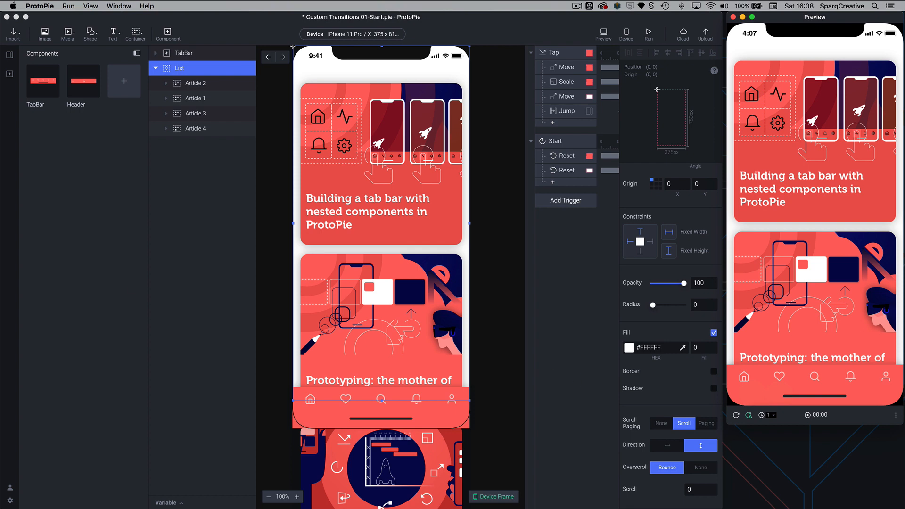
Create a variable for all scenes and name it ScrollPosition
click(207, 433)
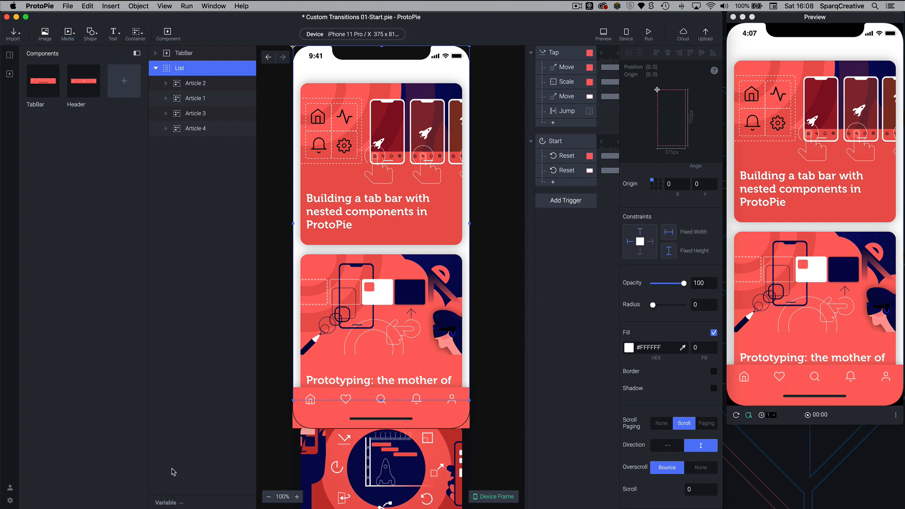
click(178, 503)
click(250, 378)
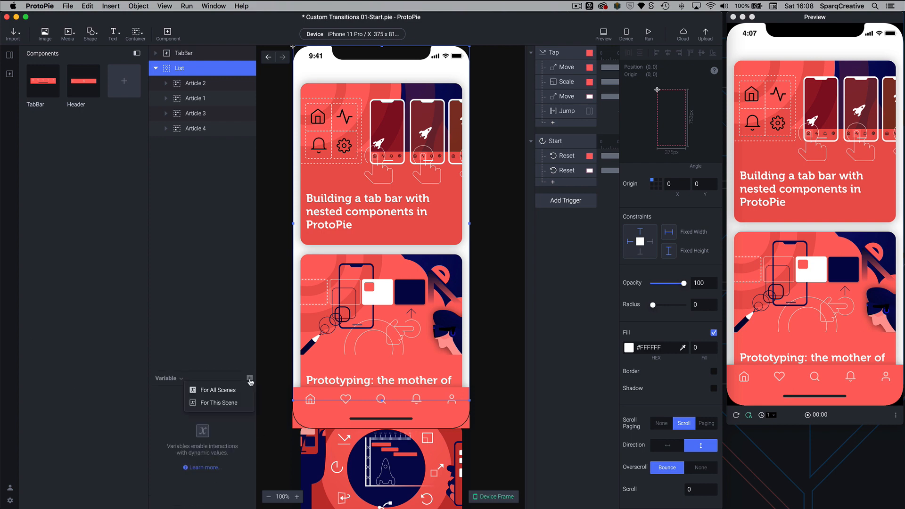
click(205, 391)
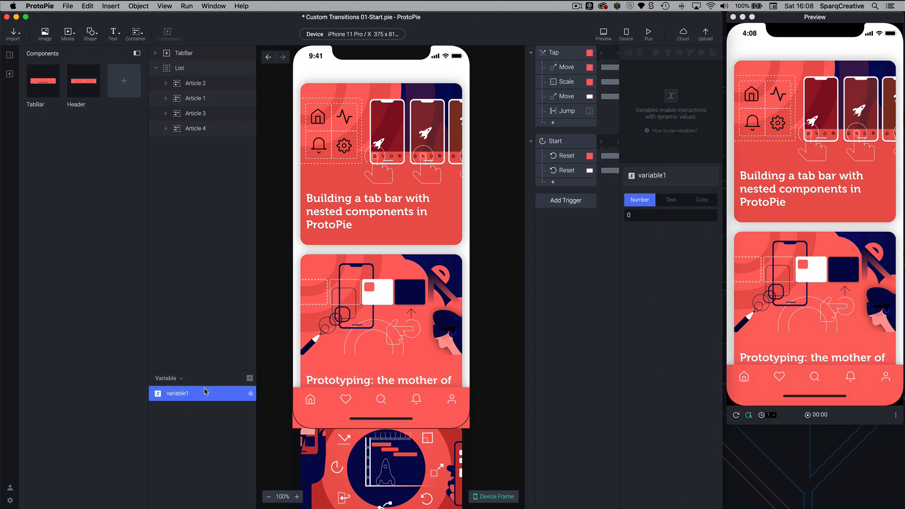
double_click(174, 395)
text(ScrollPos)
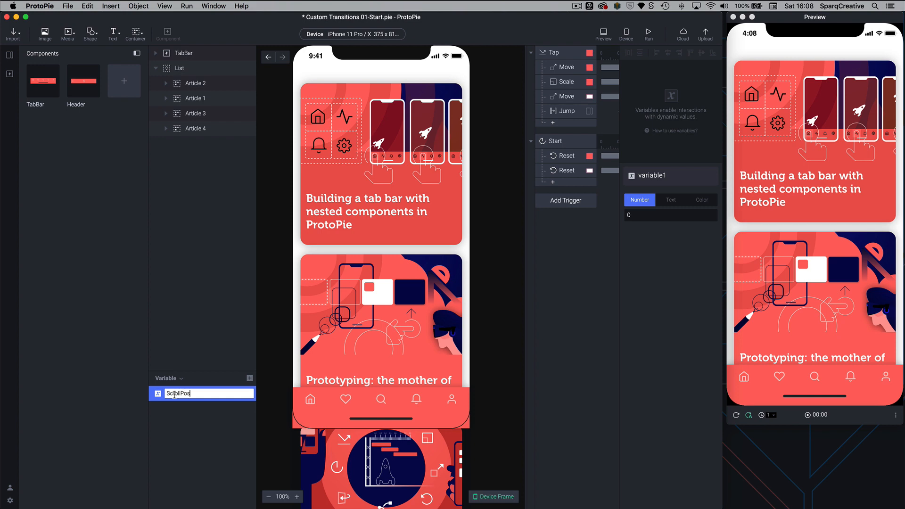
text(ition)
key(Return)
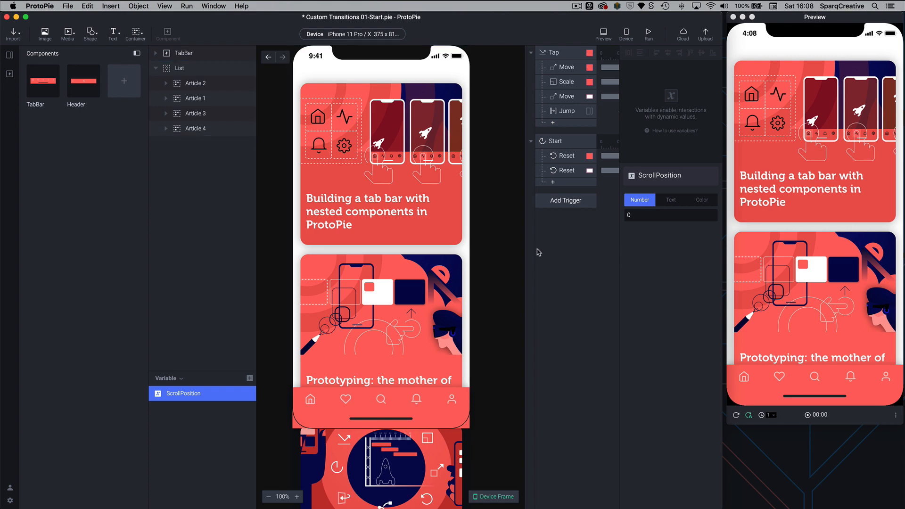
Add a Detect trigger to Scene 1 that monitors the Scroll property of the List container
click(570, 229)
click(560, 203)
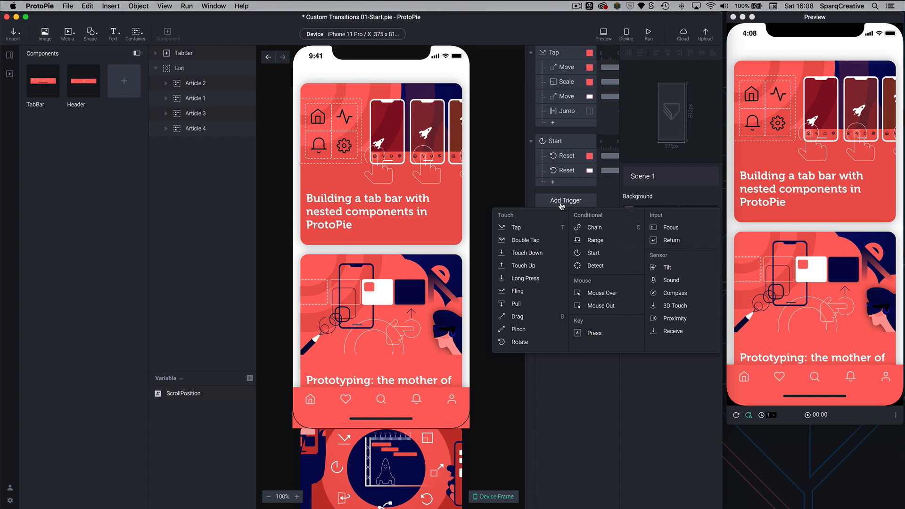
click(592, 267)
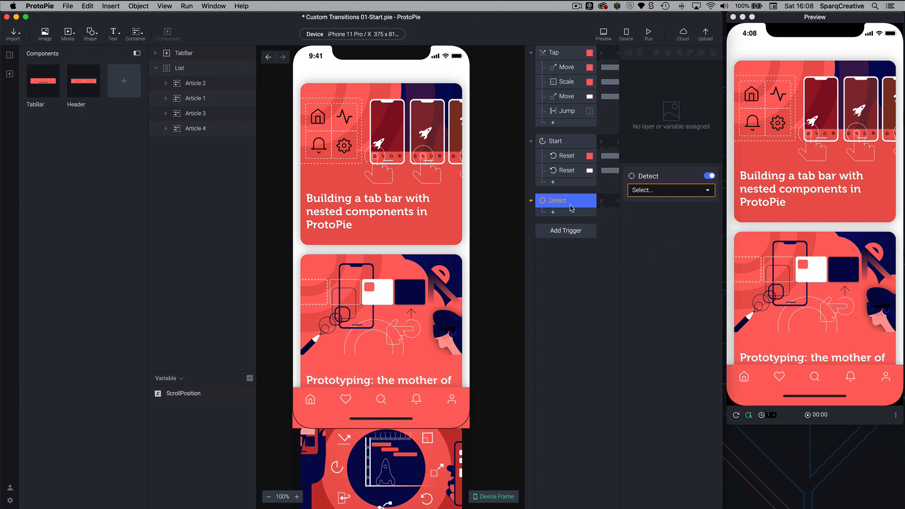
click(650, 195)
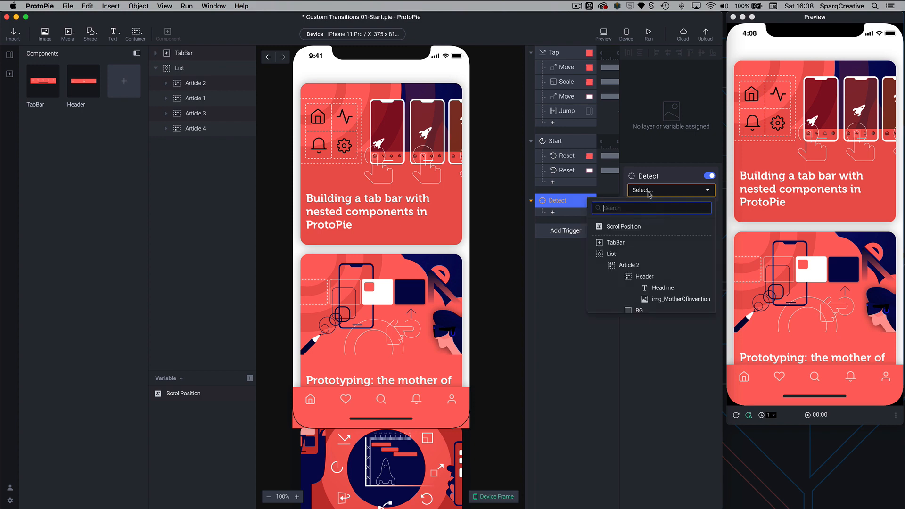
click(650, 194)
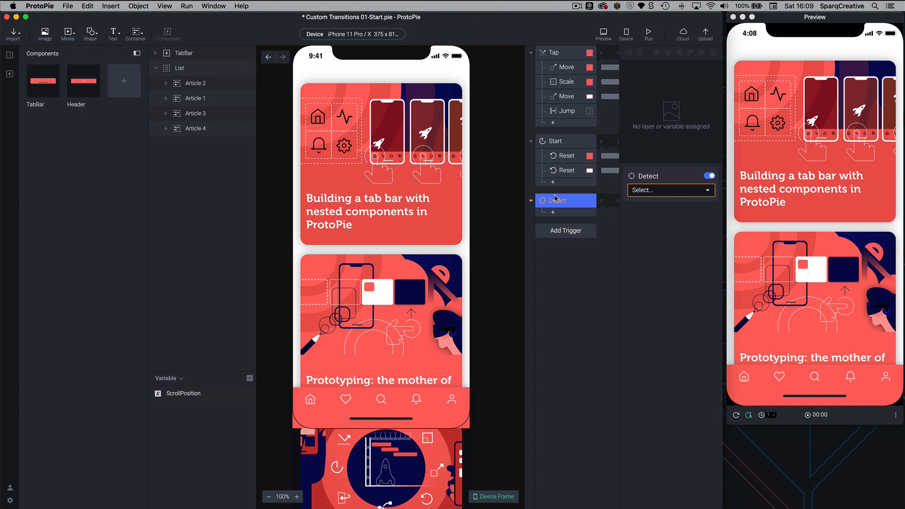
click(656, 195)
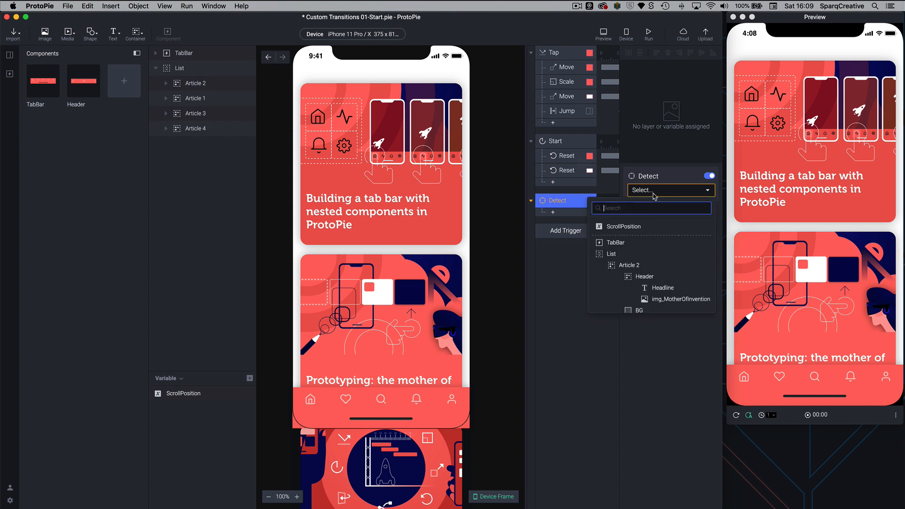
click(647, 255)
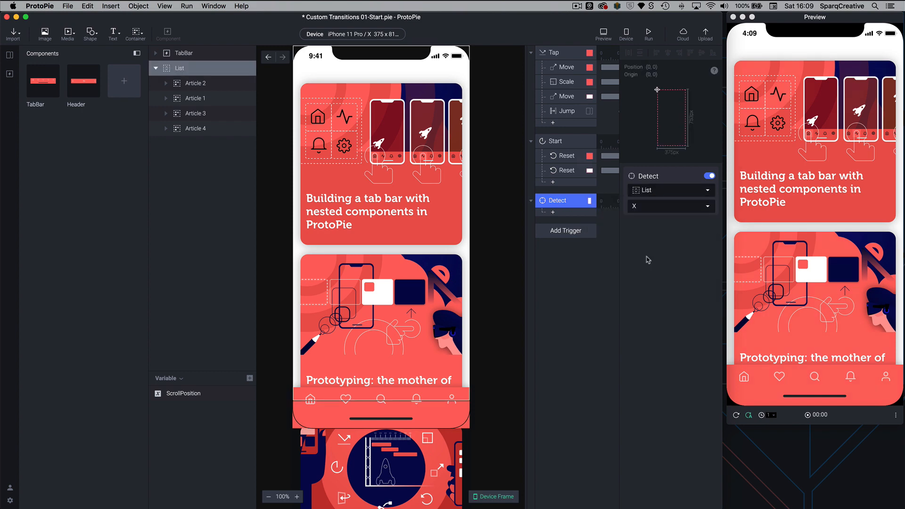
click(665, 208)
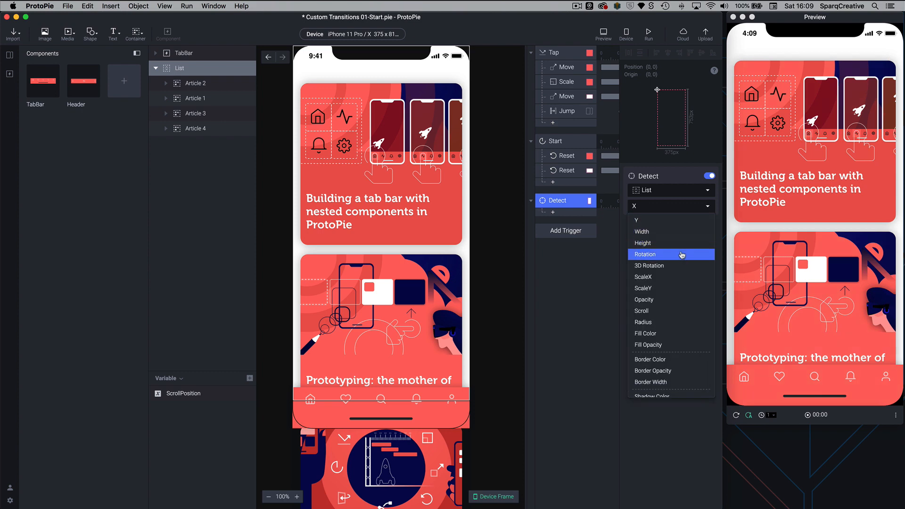
scroll(681, 256, down, 3)
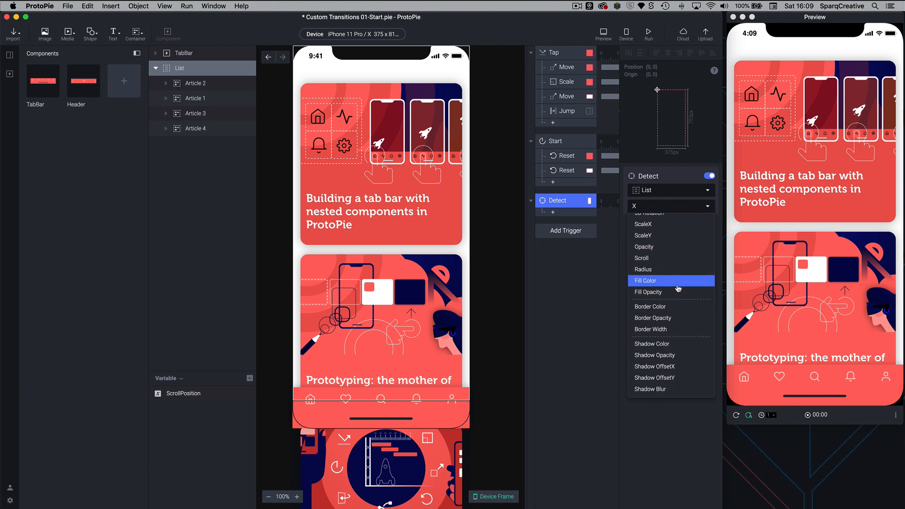
scroll(679, 286, up, 2)
click(682, 286)
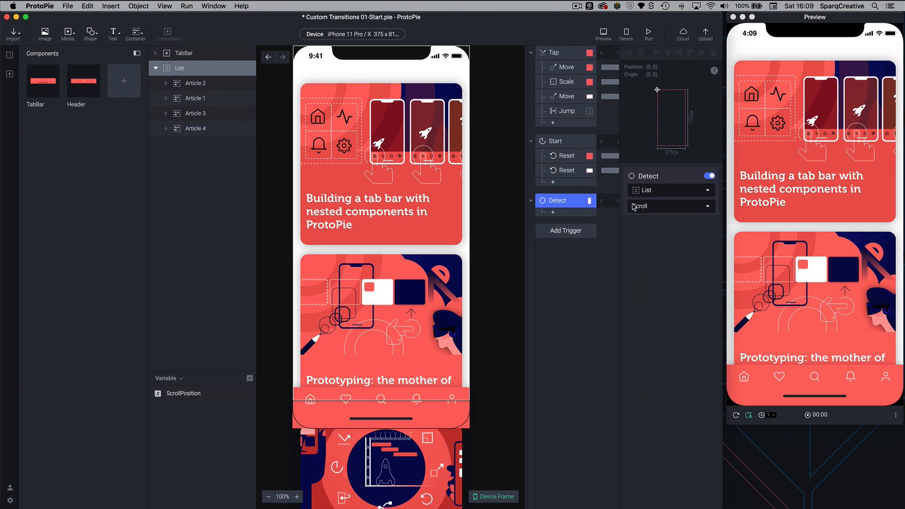
Add an Assign response under the Detect trigger and target the ScrollPosition variable
click(554, 213)
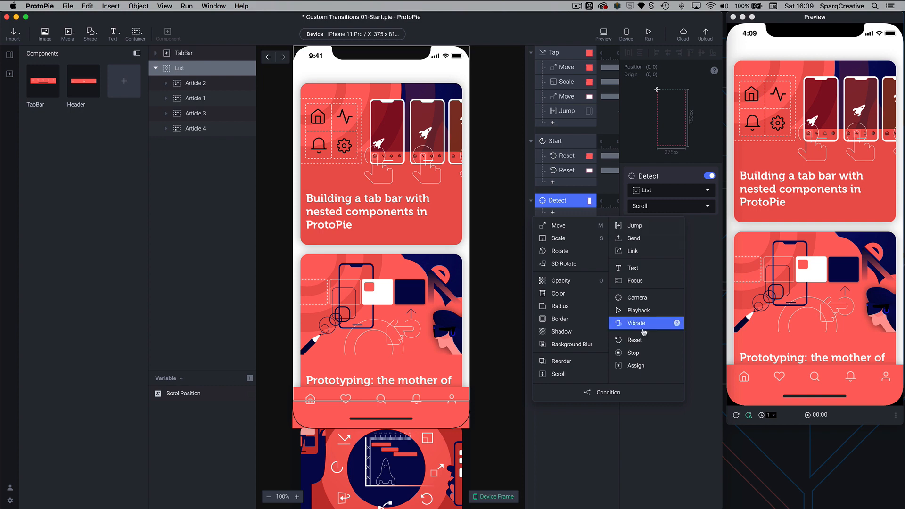
click(636, 366)
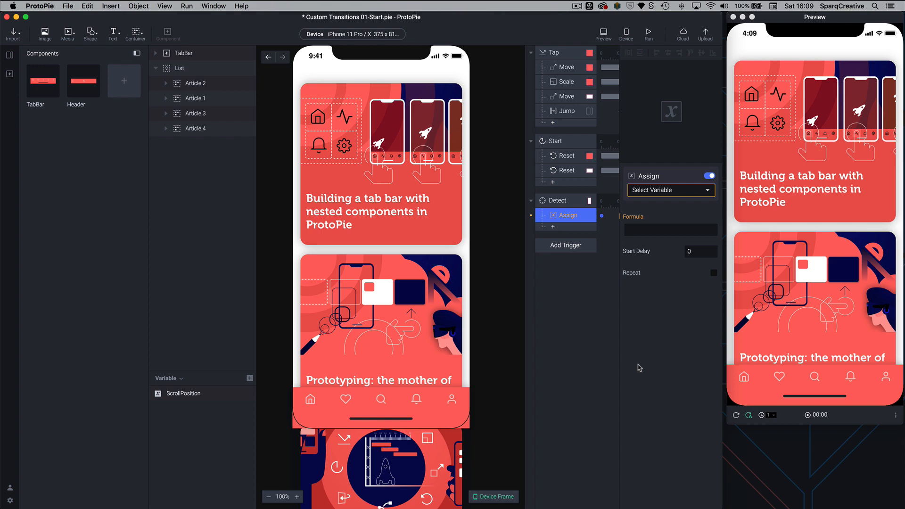
click(658, 190)
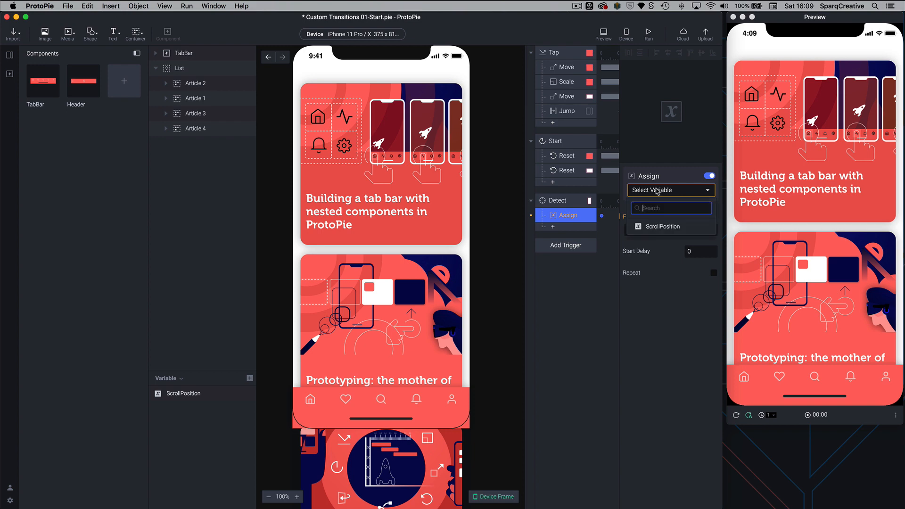
click(653, 227)
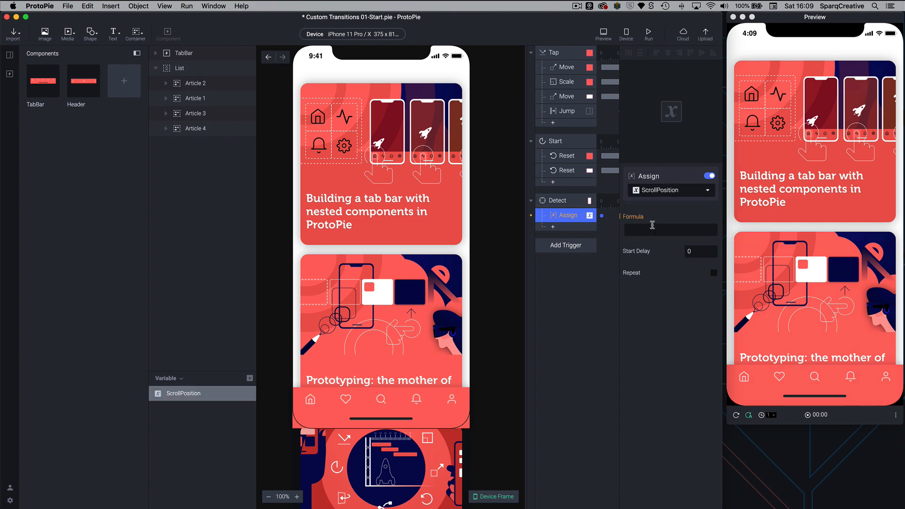
Set the Assign response's formula to `List`.scrollOffset so ScrollPosition stores the List container's scroll offset
click(648, 229)
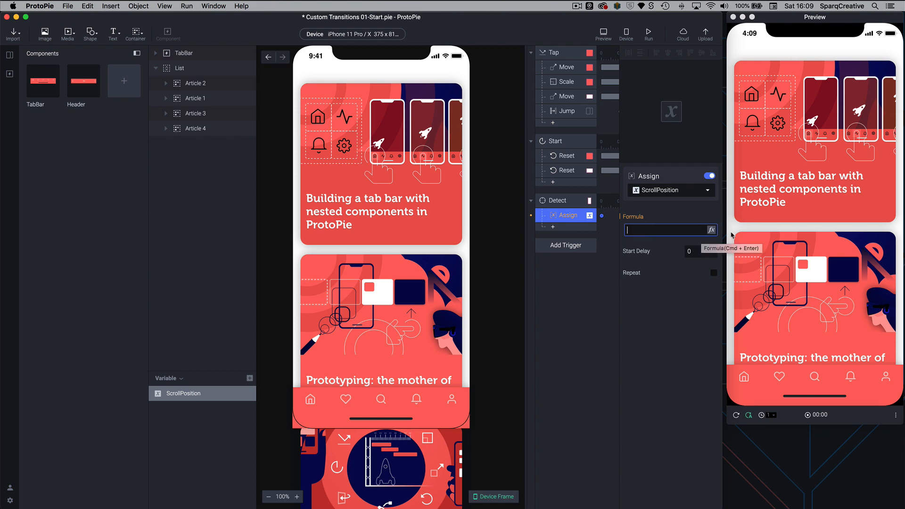
click(712, 231)
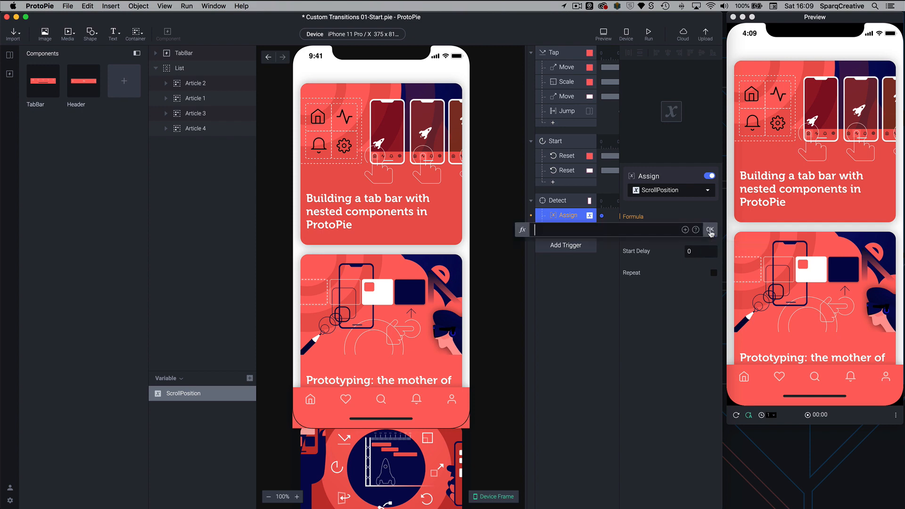
click(685, 230)
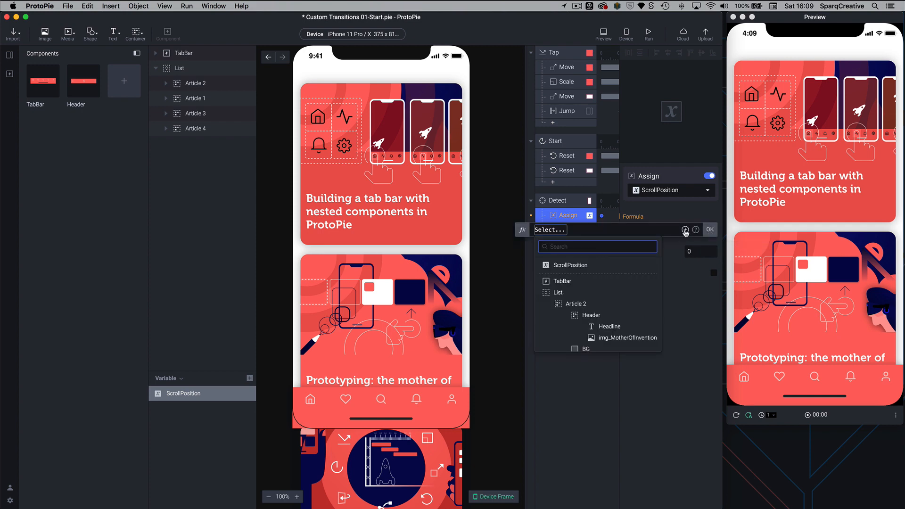
click(560, 293)
scroll(566, 294, down, 3)
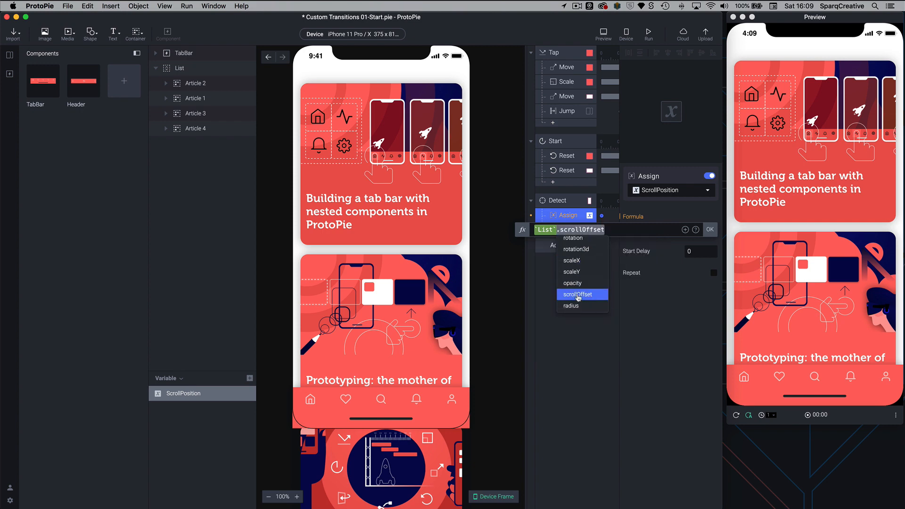
click(578, 295)
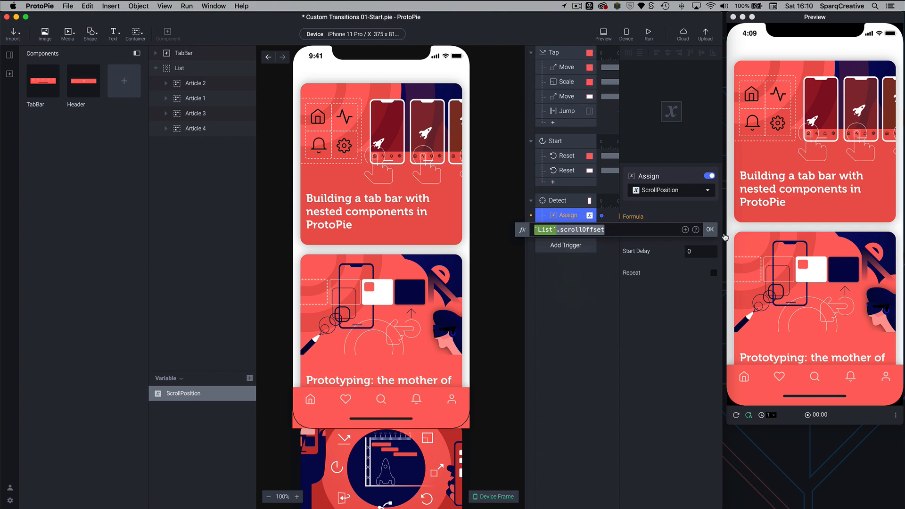
click(710, 230)
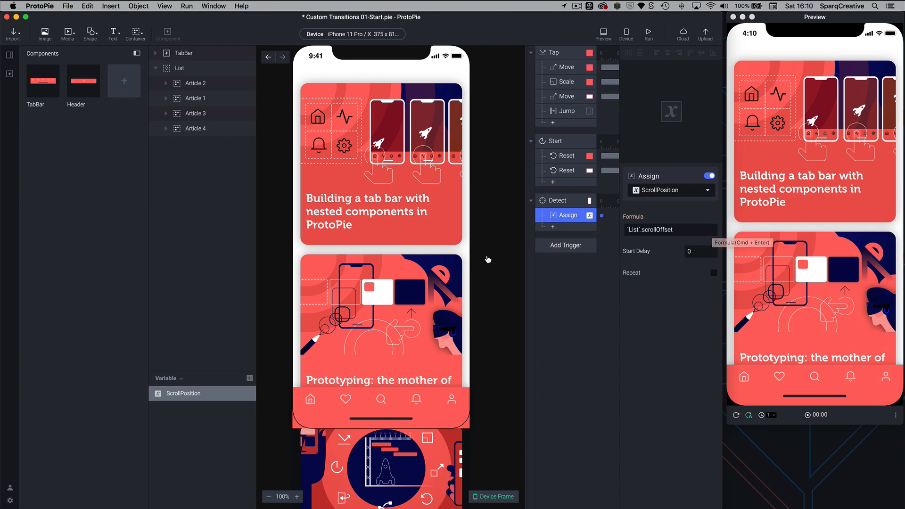
Show the ScrollPosition variable's debug readout on the canvas and place it centred just above the first article card
click(223, 395)
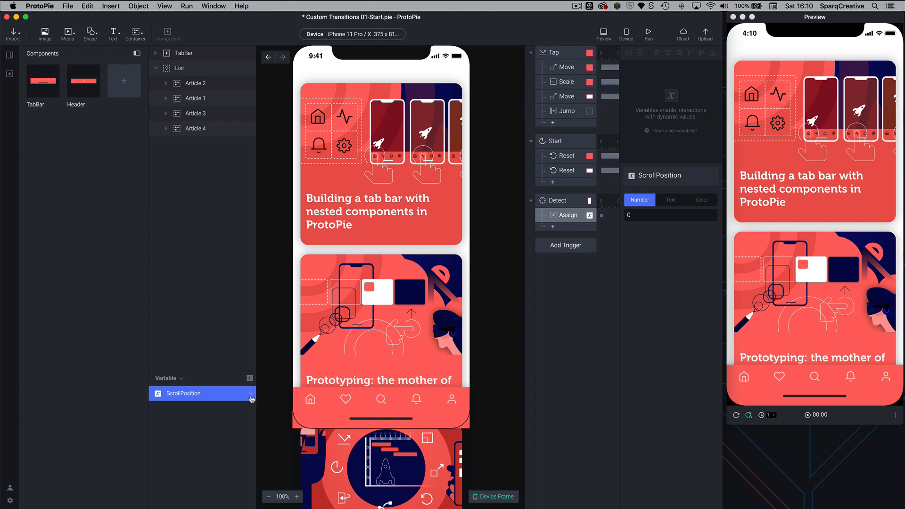
click(251, 397)
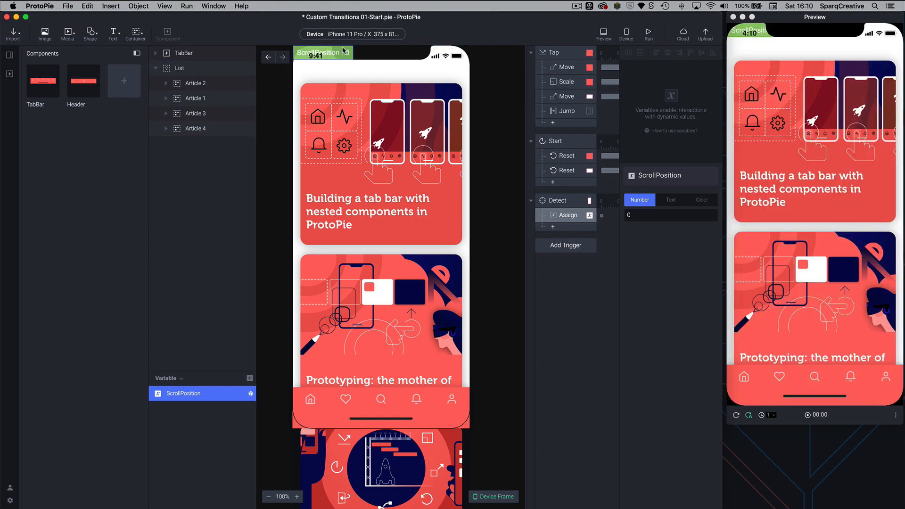
drag(334, 55, 391, 73)
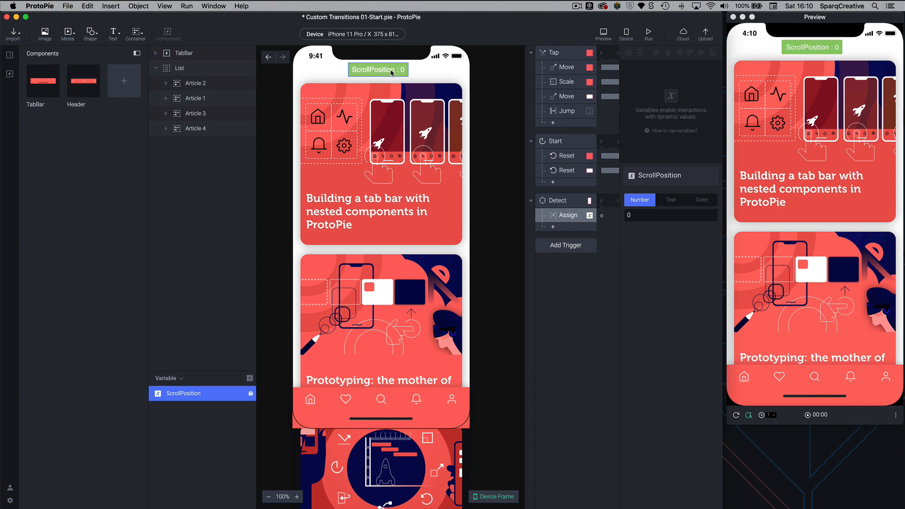
Scroll the list in the preview to check how the ScrollPosition readout responds, and hide the readout again
click(810, 320)
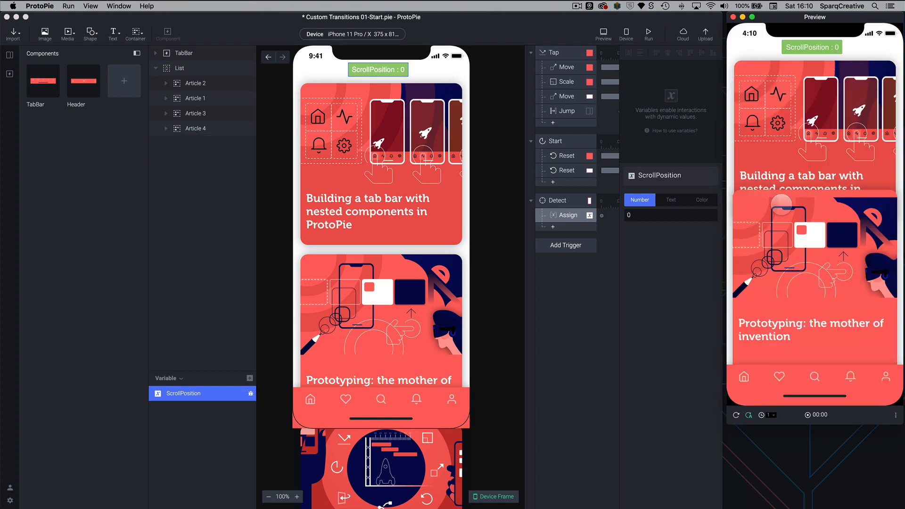
scroll(815, 297, down, 3)
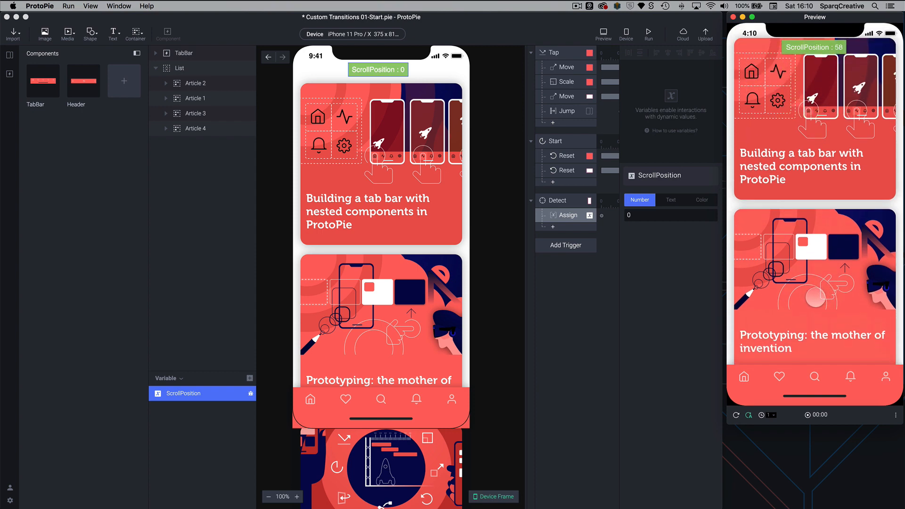
scroll(815, 213, down, 5)
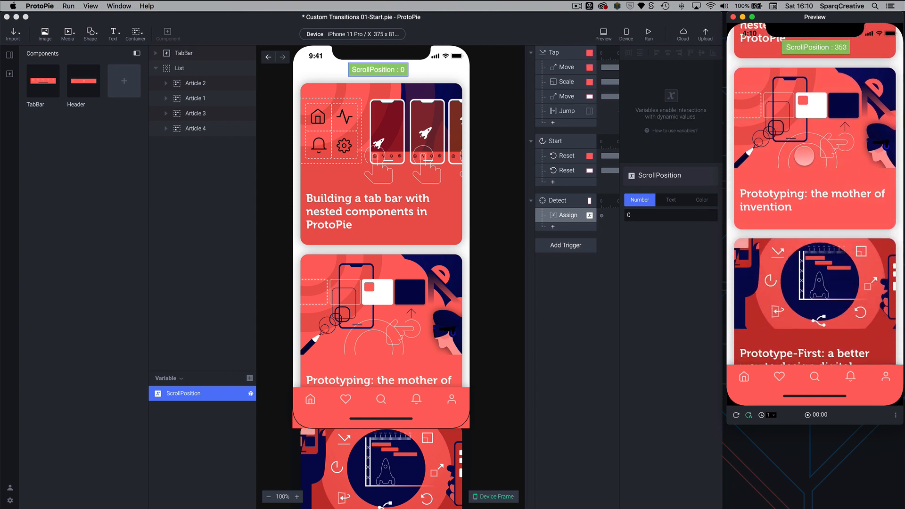
scroll(816, 213, up, 5)
scroll(787, 319, down, 3)
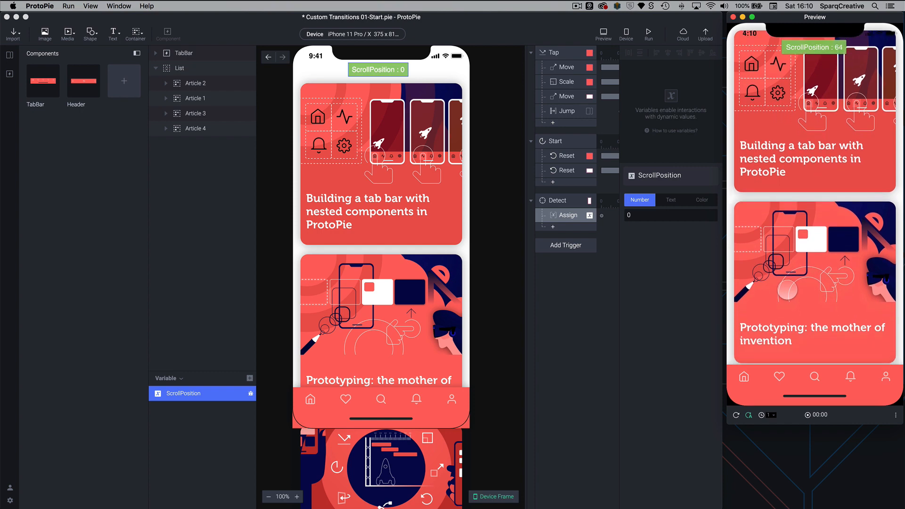
scroll(800, 298, down, 3)
drag(799, 298, 792, 327)
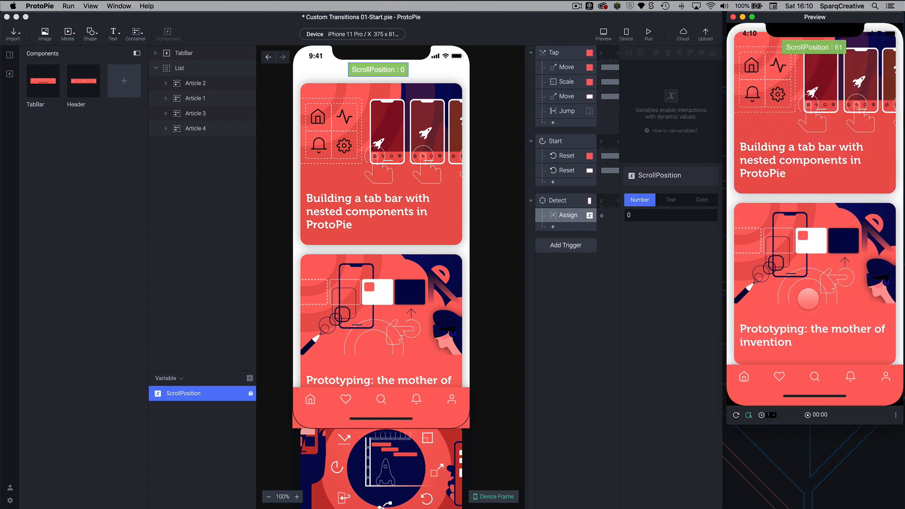
click(255, 398)
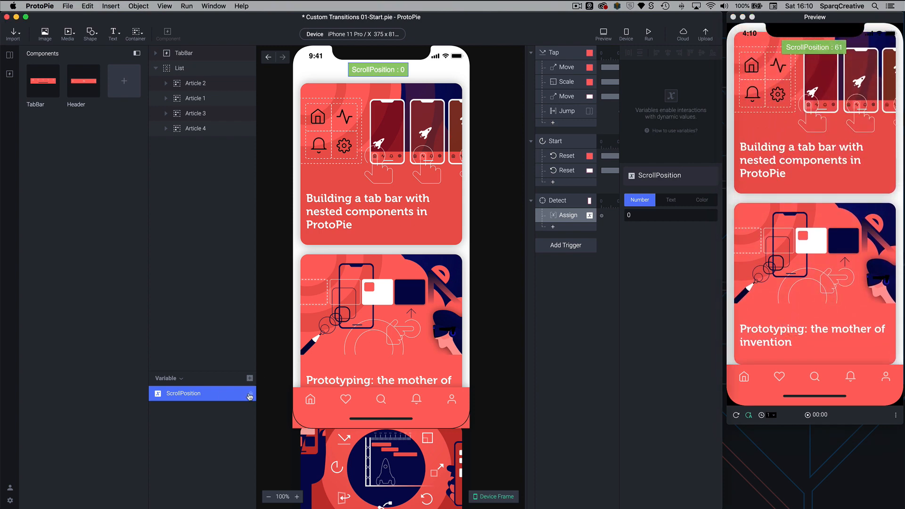
click(251, 394)
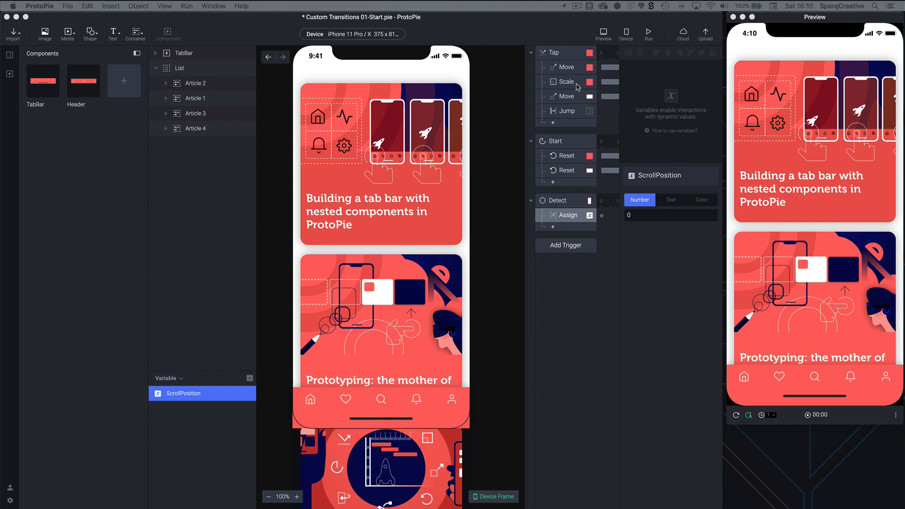
Set the Y value of Article 2's Move To response under the Tap trigger to the ScrollPosition variable
click(562, 69)
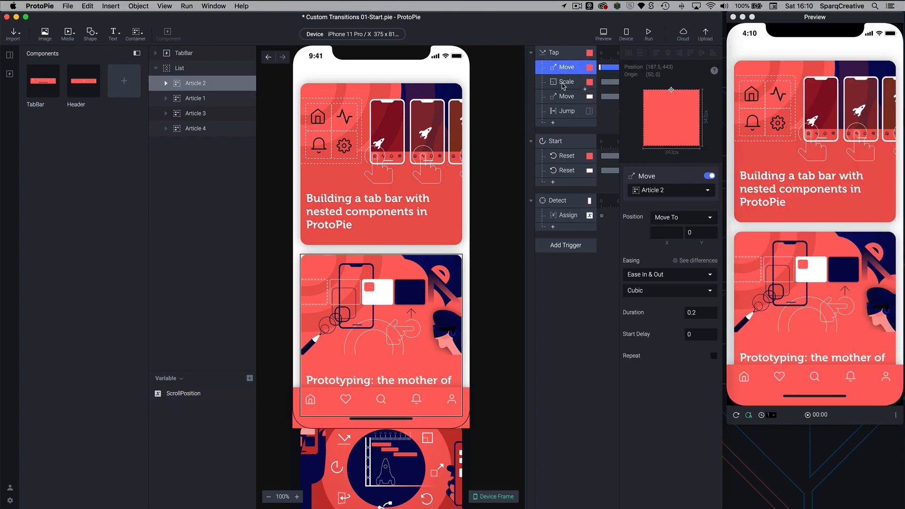
click(693, 233)
click(711, 233)
drag(545, 233, 505, 234)
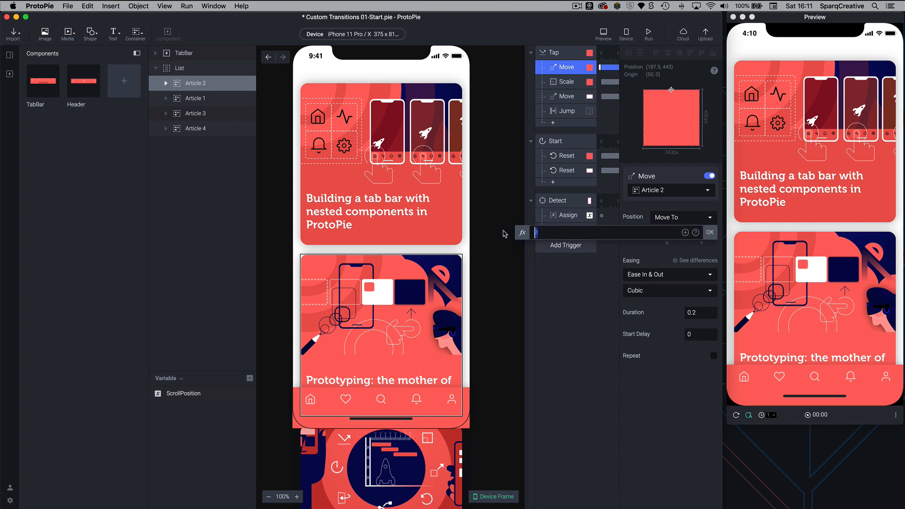
click(686, 233)
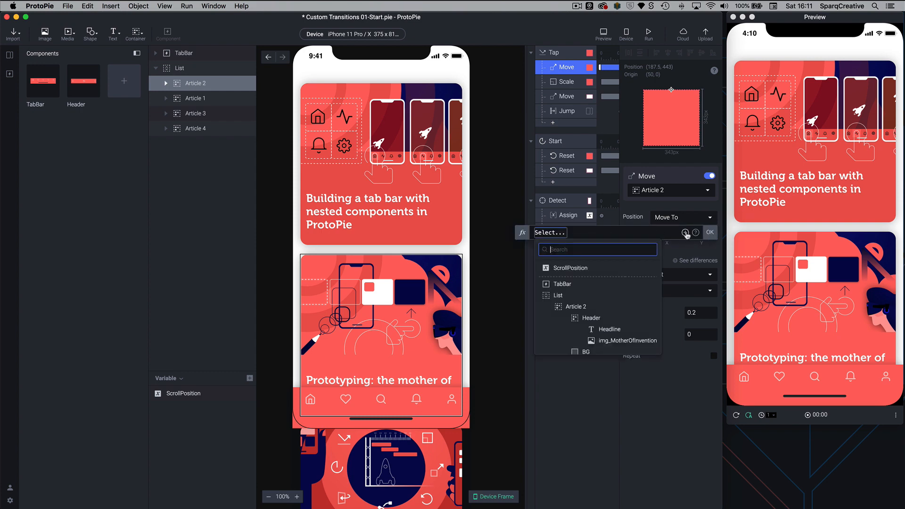
click(563, 268)
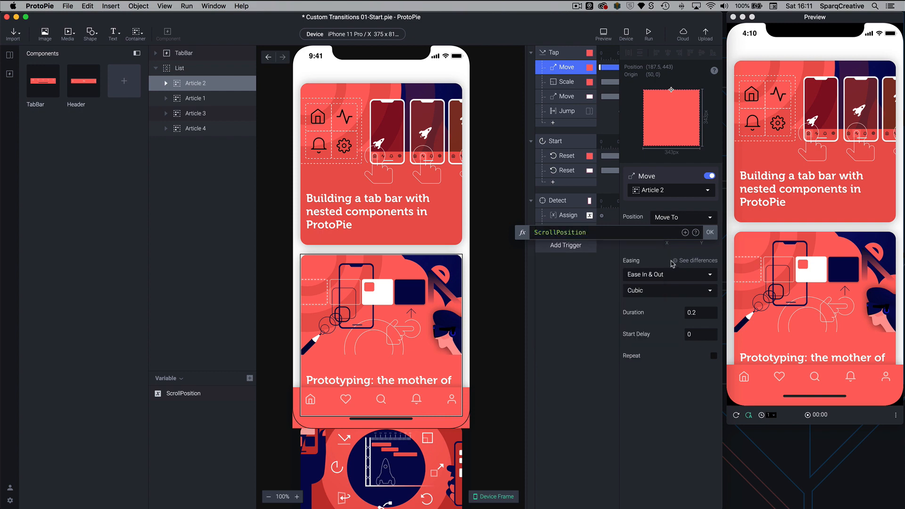
click(710, 234)
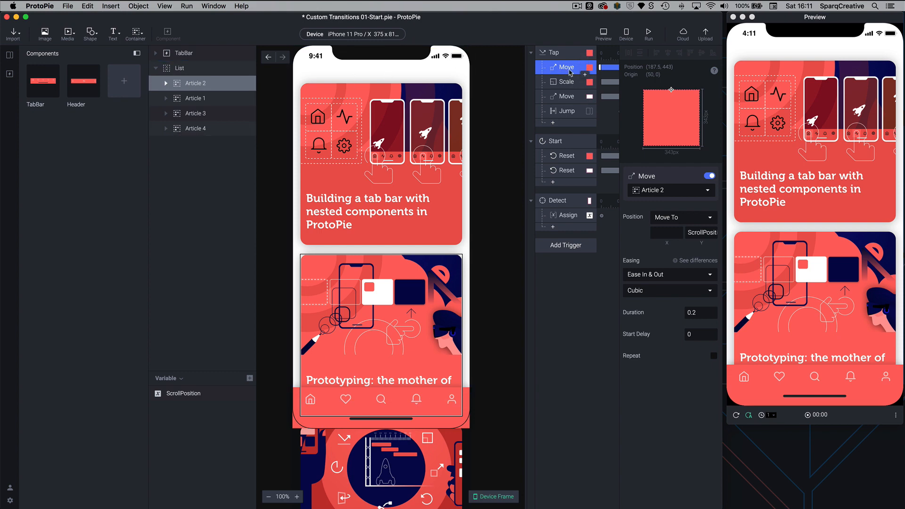
click(178, 85)
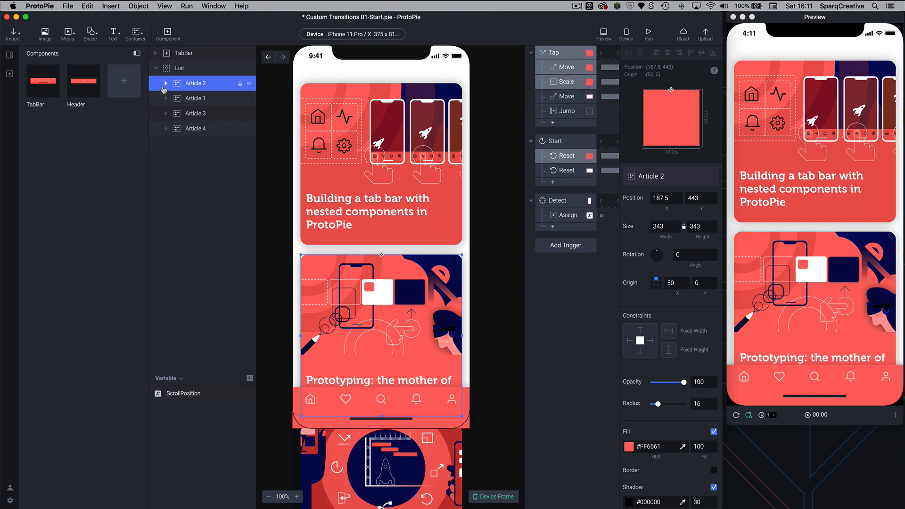
click(166, 83)
click(165, 83)
click(572, 70)
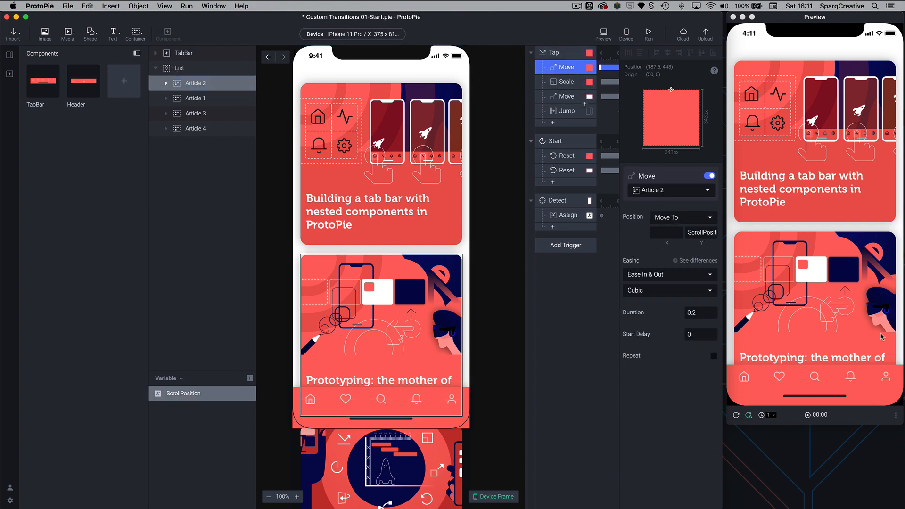
Check the Article 2 card's expansion and return in the preview, both from the unscrolled list and from a scrolled position
click(818, 282)
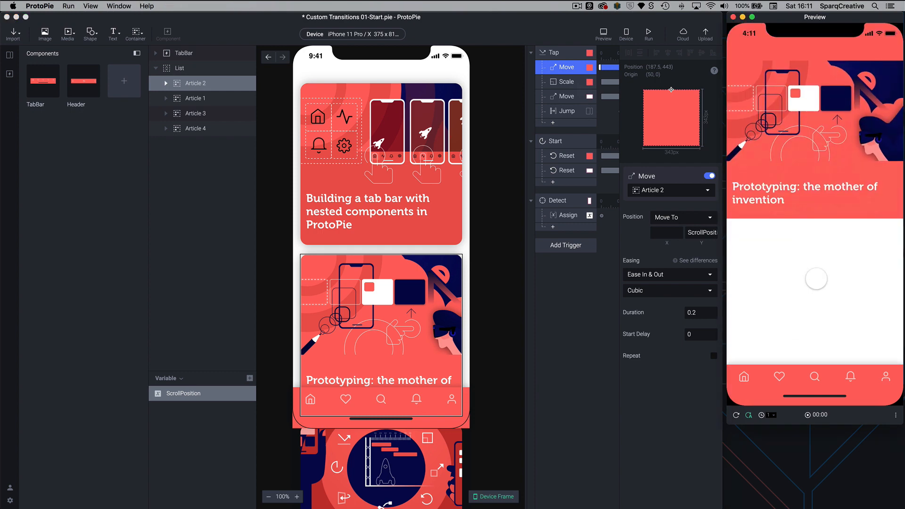
click(844, 268)
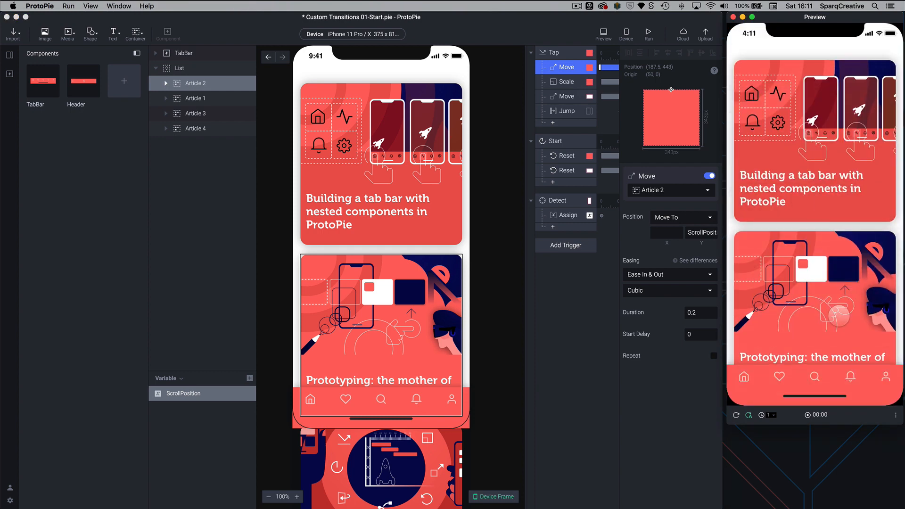
scroll(835, 245, down, 5)
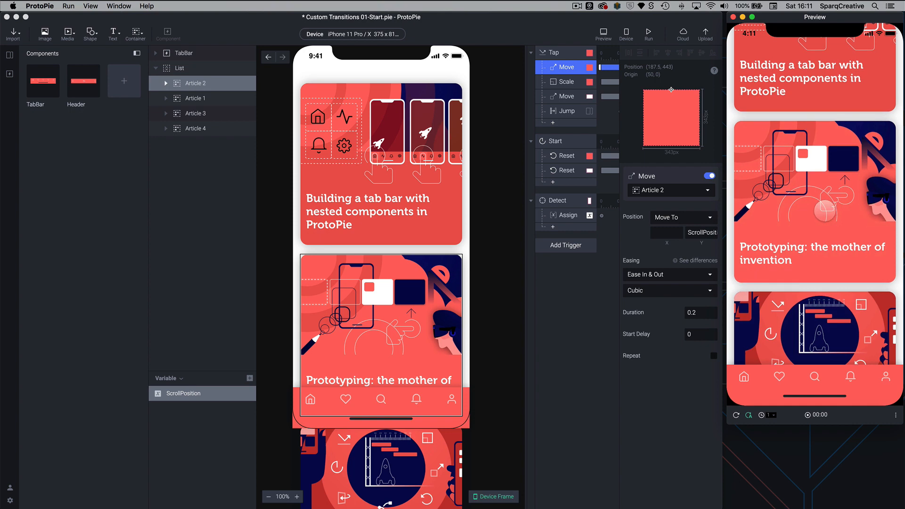
click(827, 210)
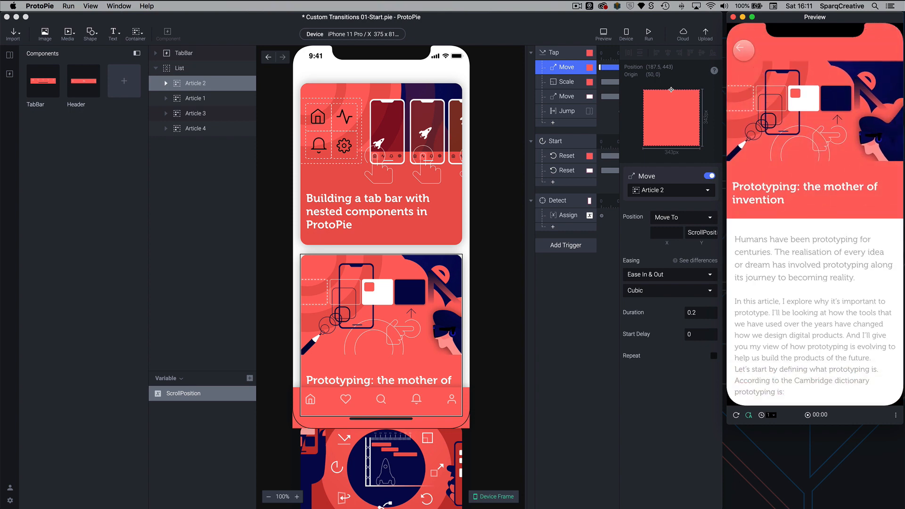
click(839, 254)
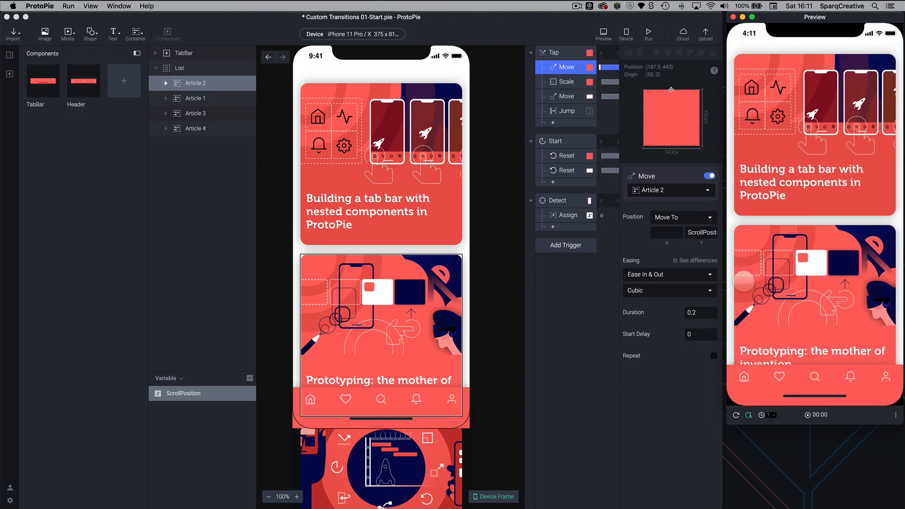
click(748, 280)
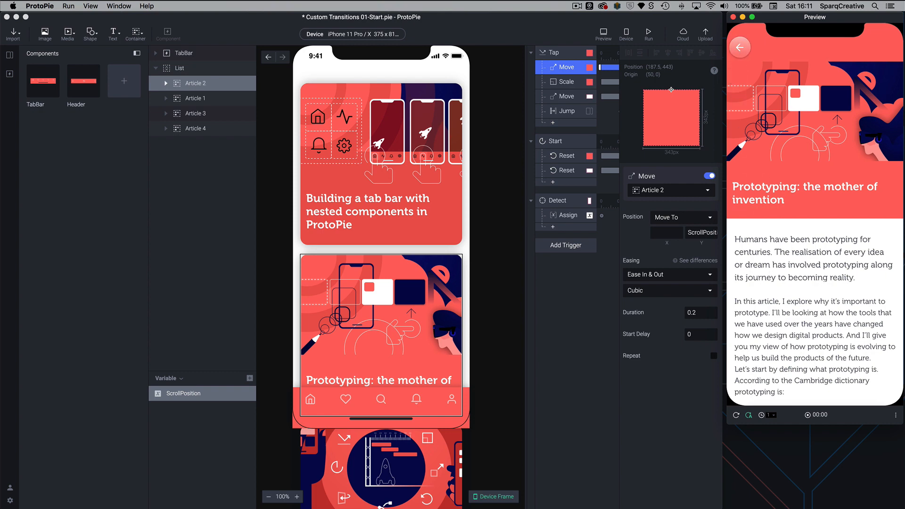
click(740, 47)
Repeat the Article 2 card's expansion and return several times in the preview, including after a slight scroll, to examine its consistency
click(799, 320)
click(740, 48)
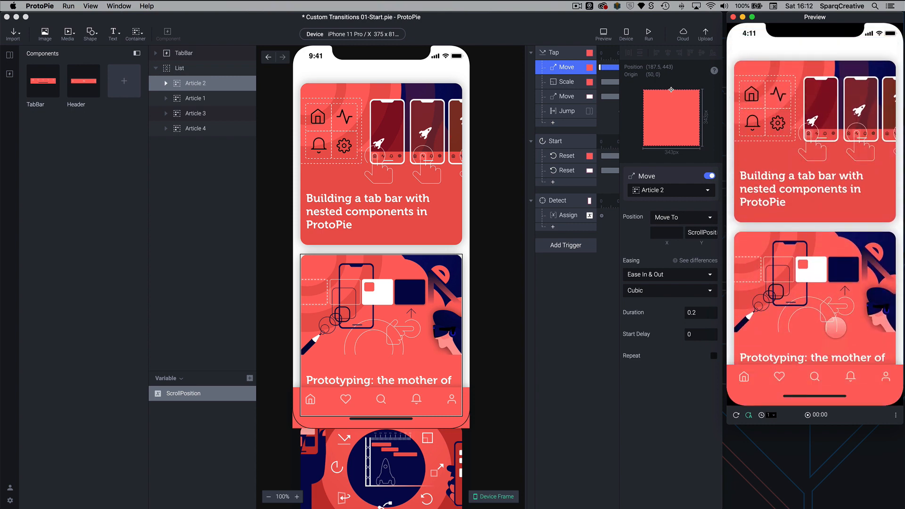
click(835, 331)
click(740, 48)
scroll(846, 318, down, 2)
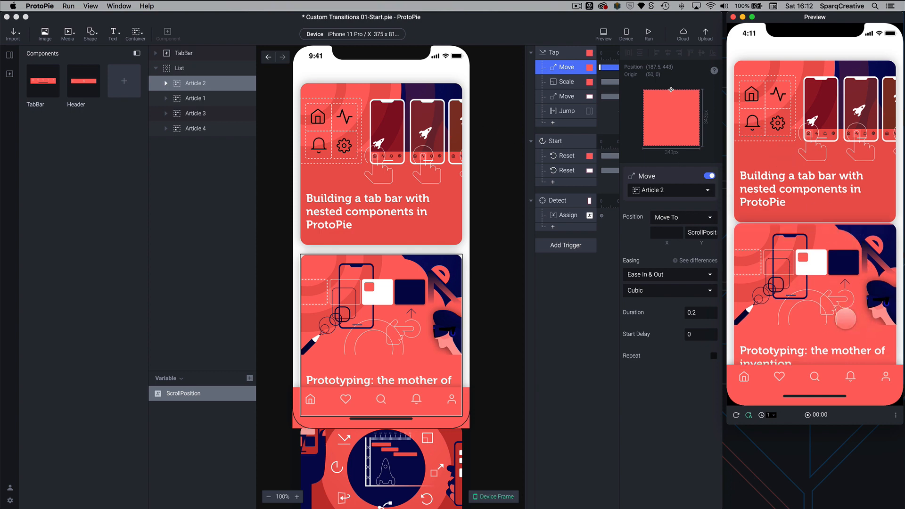
click(847, 319)
click(792, 227)
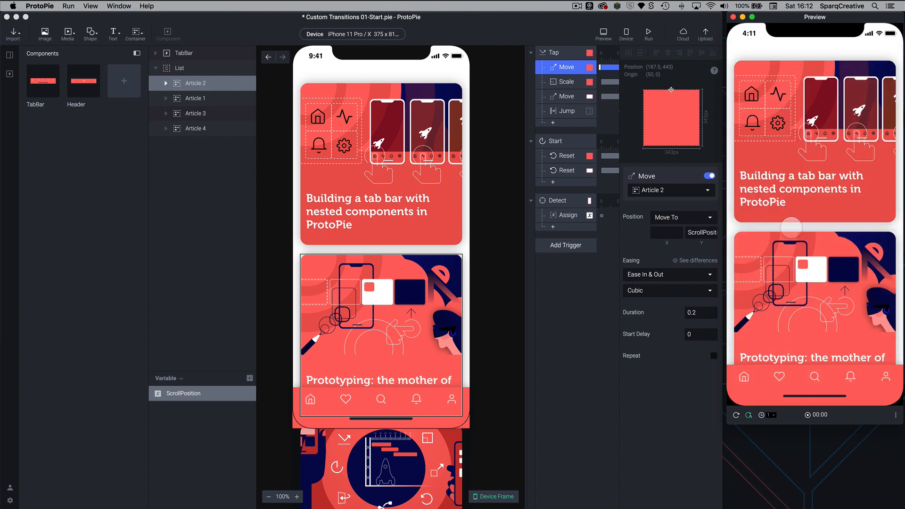
click(804, 257)
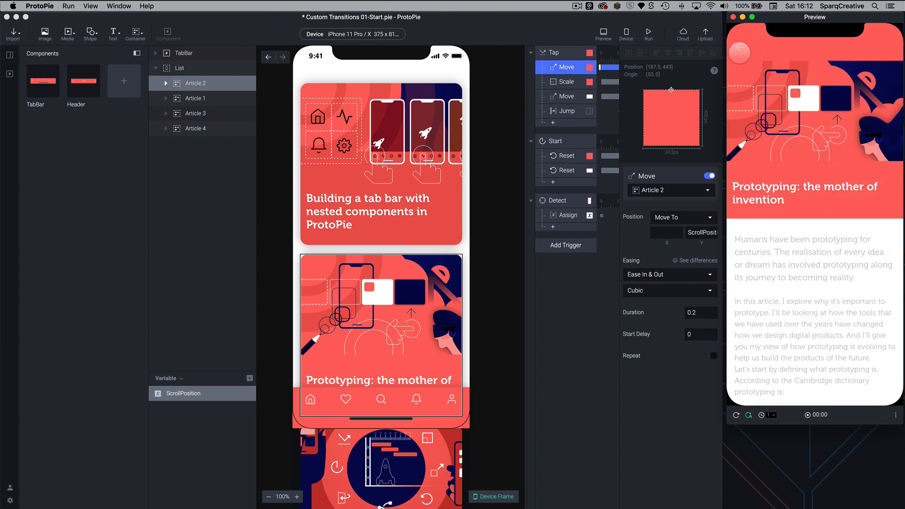
click(739, 53)
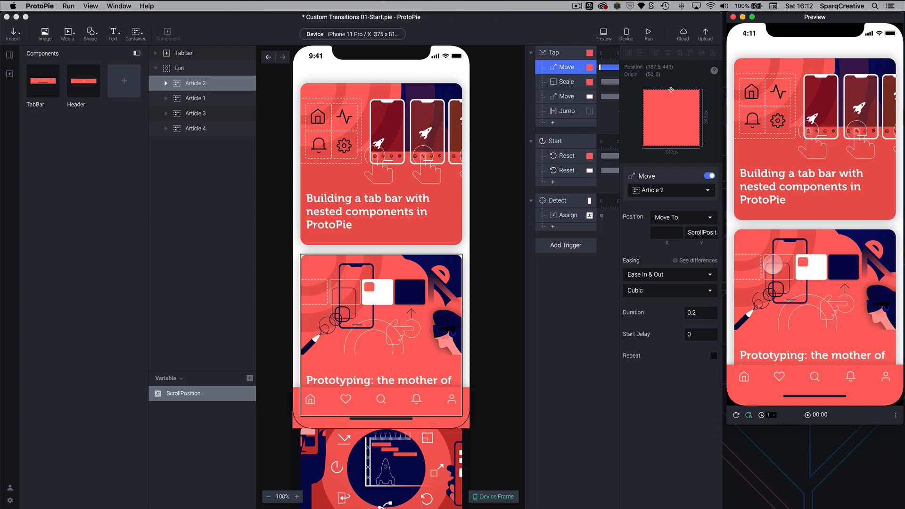
click(773, 263)
click(740, 53)
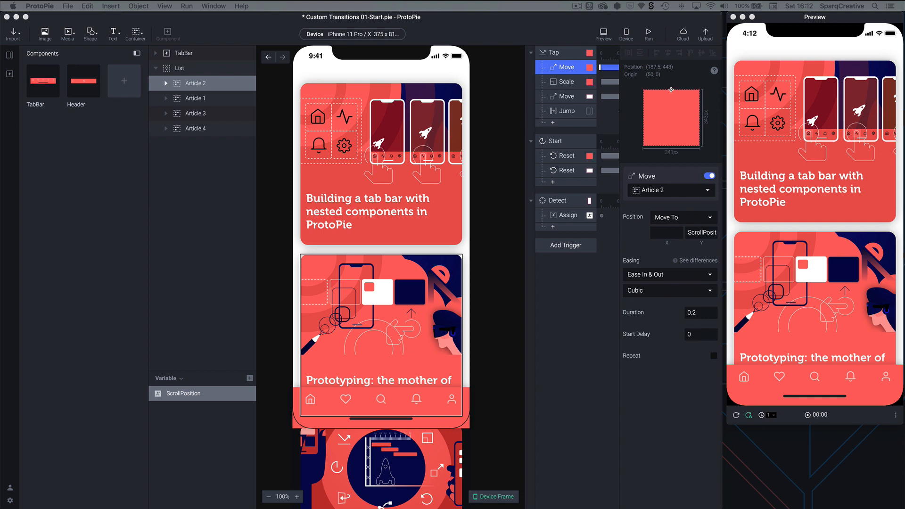
Change the easing of Article 2's Move response under the Tap trigger to Spring
click(565, 69)
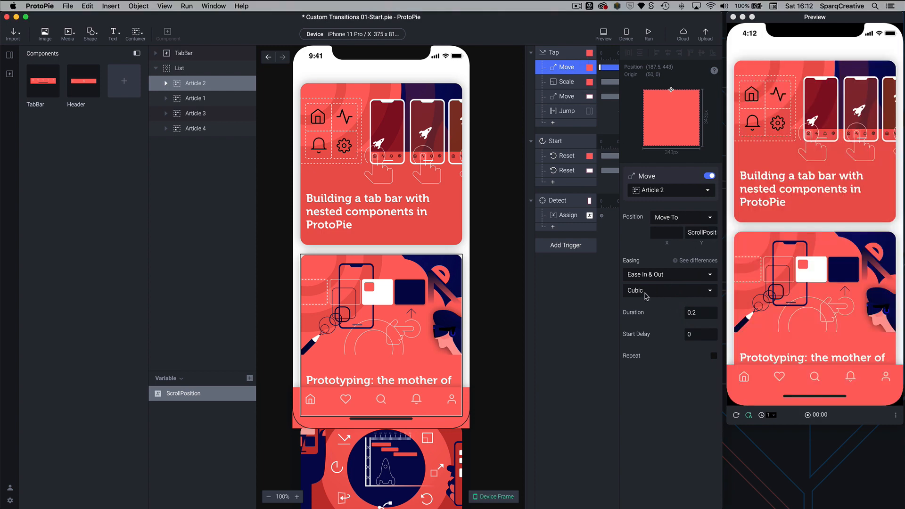
click(649, 275)
click(670, 397)
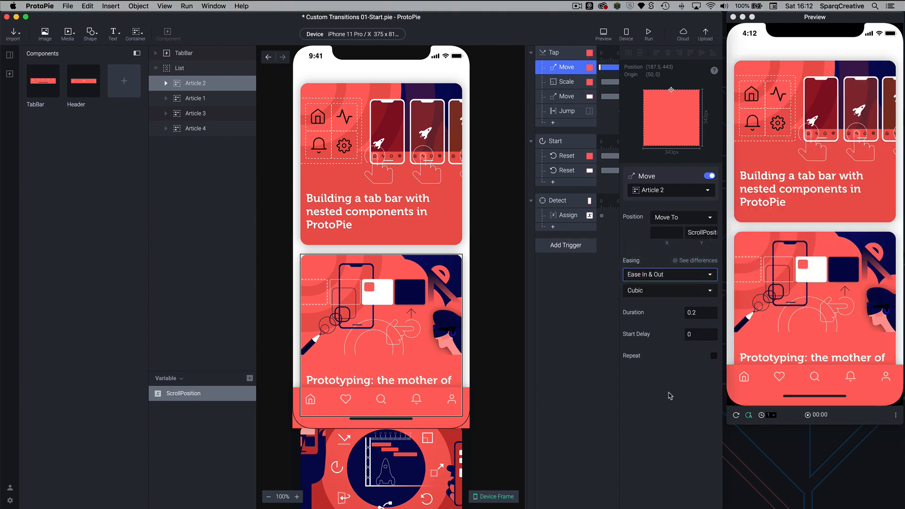
click(651, 276)
click(648, 291)
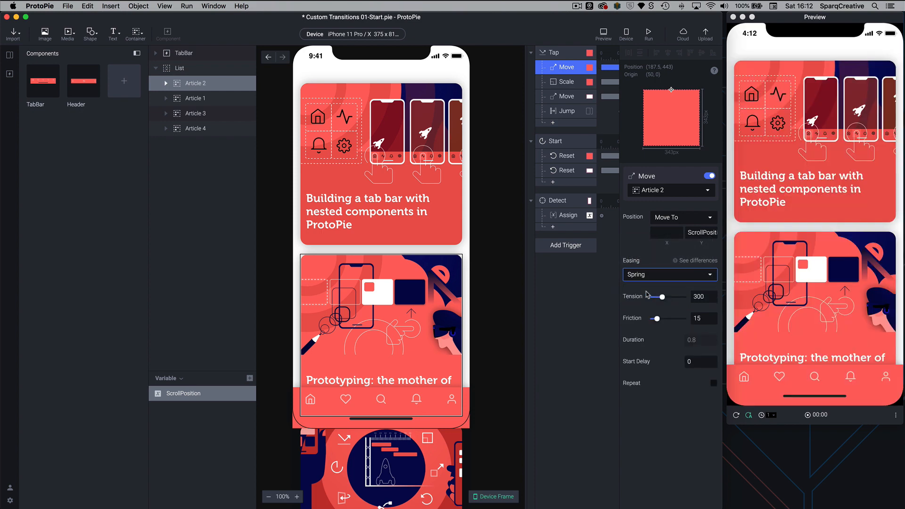
Set the spring tension to 250 and the friction to 20 for Article 2's Move response
double_click(704, 297)
text(25)
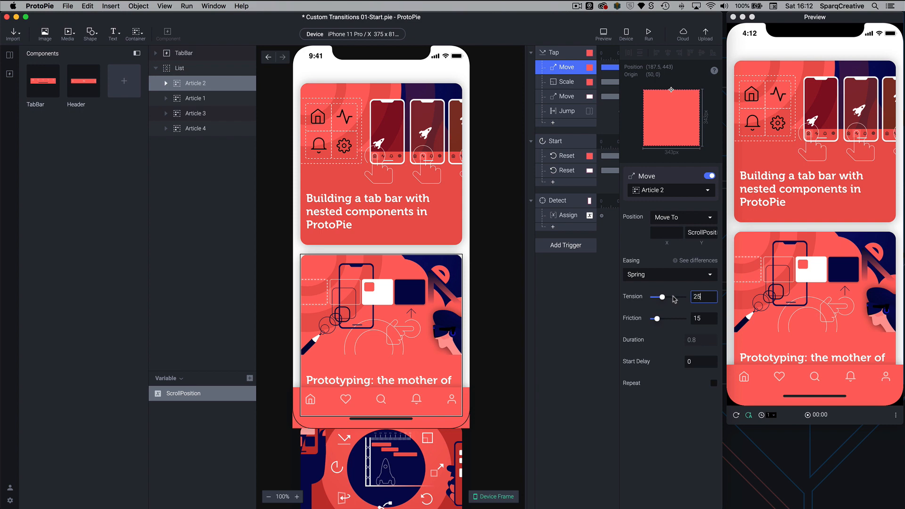
text(0)
click(710, 318)
drag(710, 318, 689, 321)
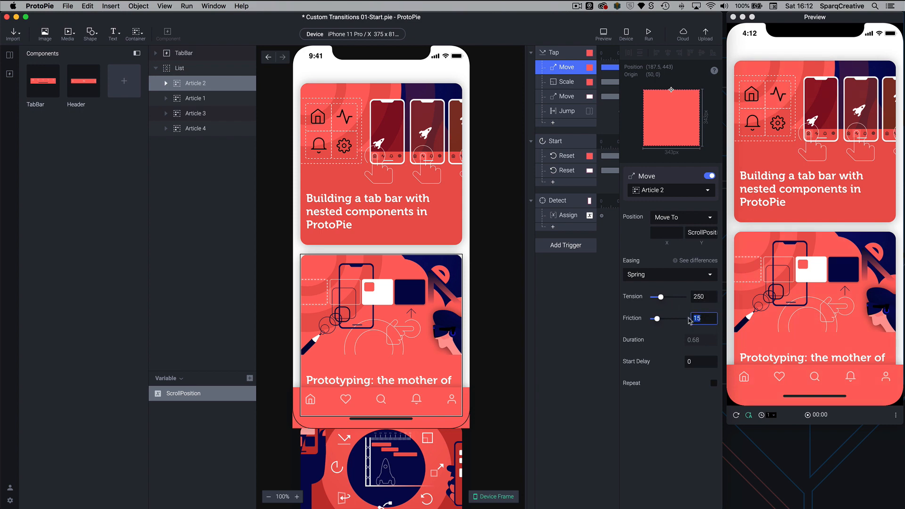
key(Return)
double_click(702, 340)
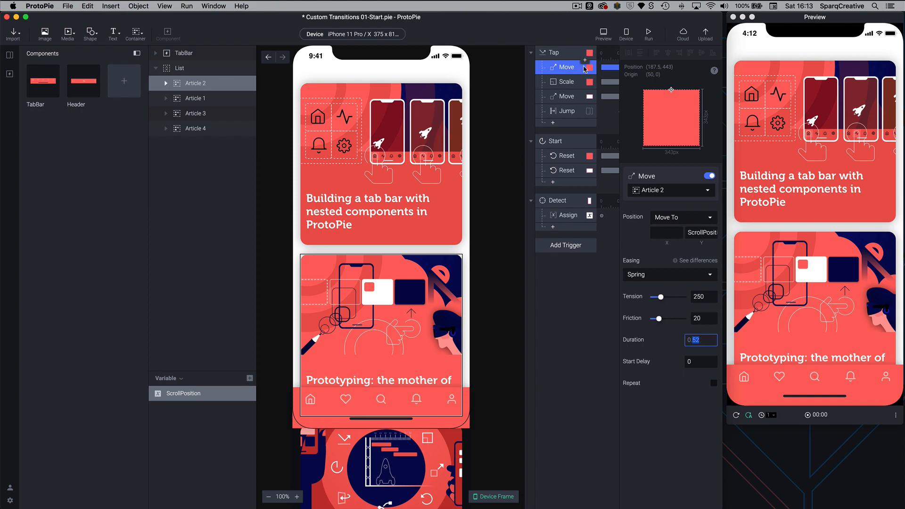
Switch Article 2's Scale response under the Tap trigger to Spring easing, with tension 250 and an adjusted friction
click(564, 82)
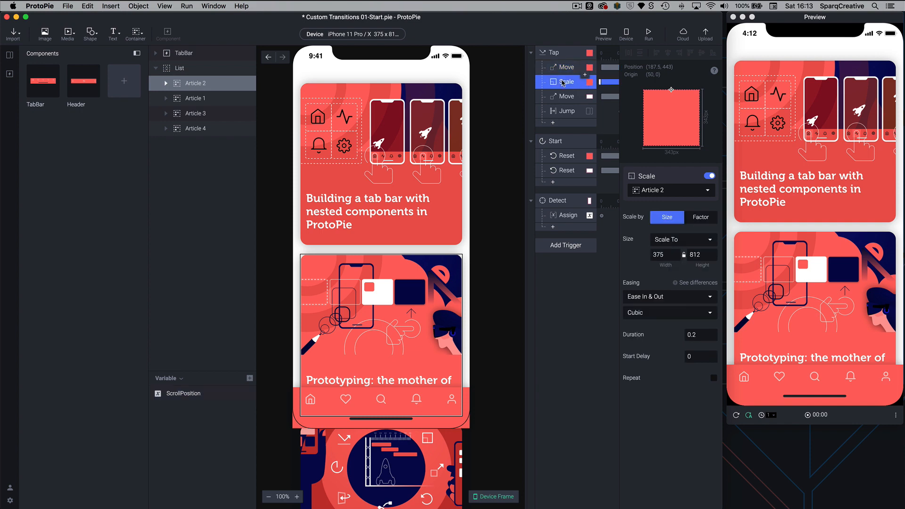
click(640, 297)
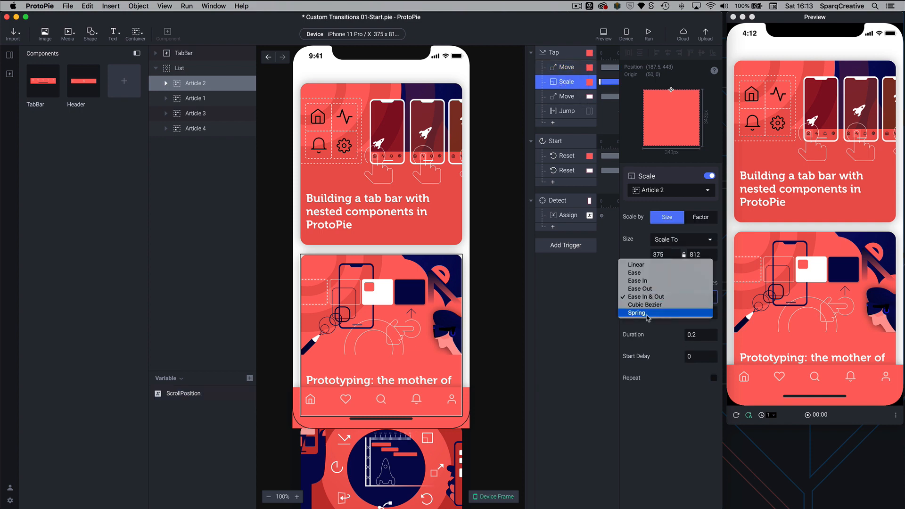
click(646, 314)
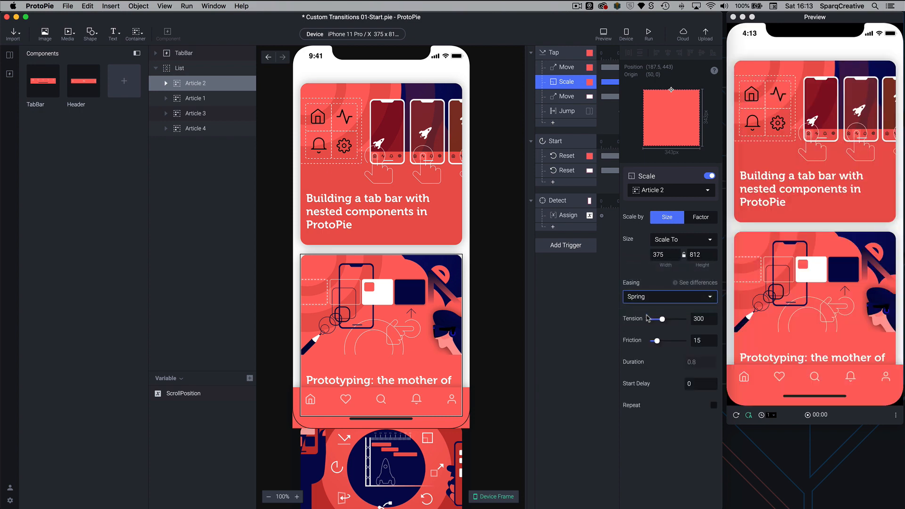
click(688, 318)
double_click(687, 318)
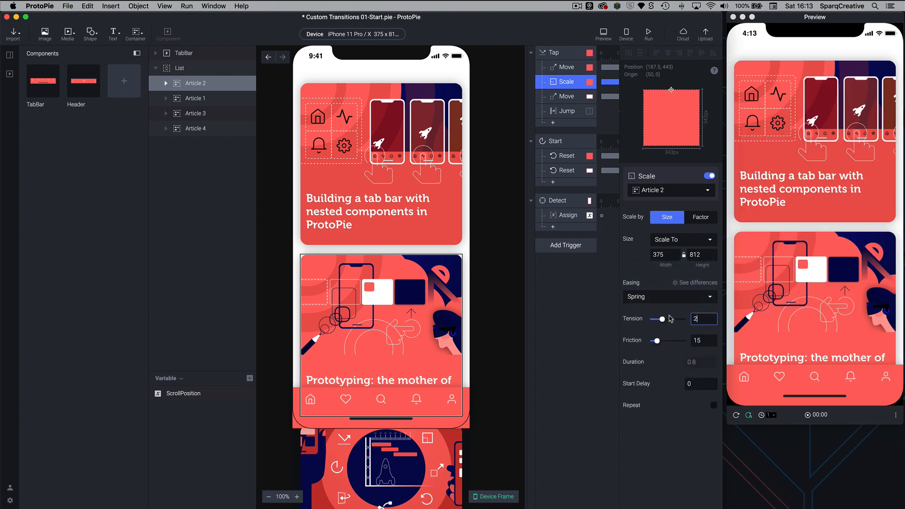
double_click(685, 341)
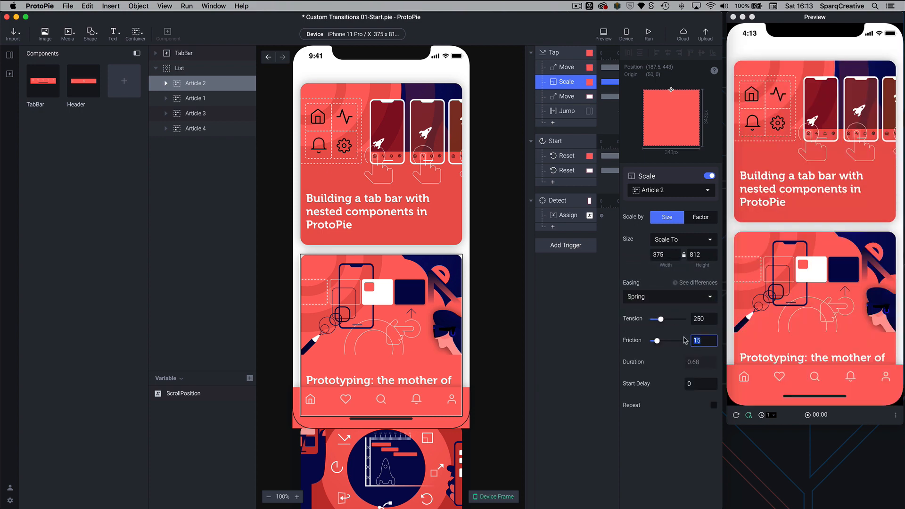
key(Return)
Switch the Header's Move response under the Tap trigger to Spring easing, with tension 250 and an adjusted friction
click(566, 98)
click(663, 274)
click(660, 292)
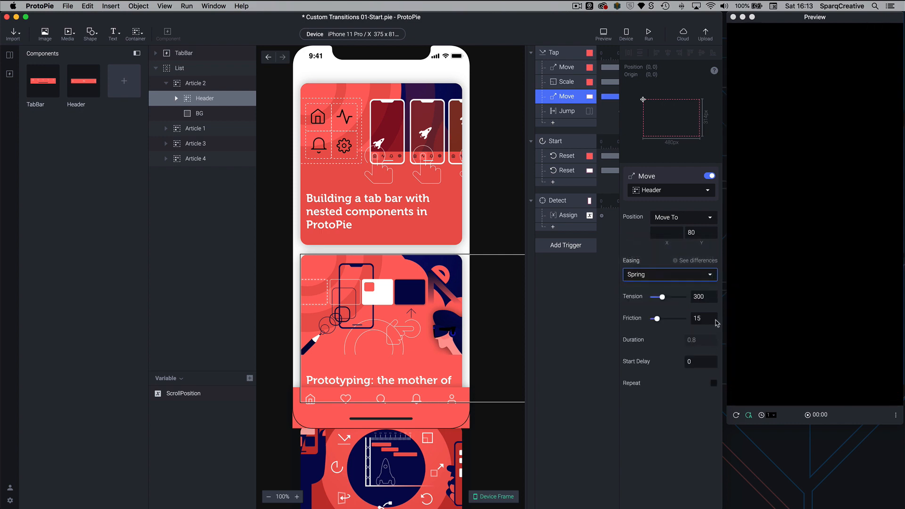
click(663, 297)
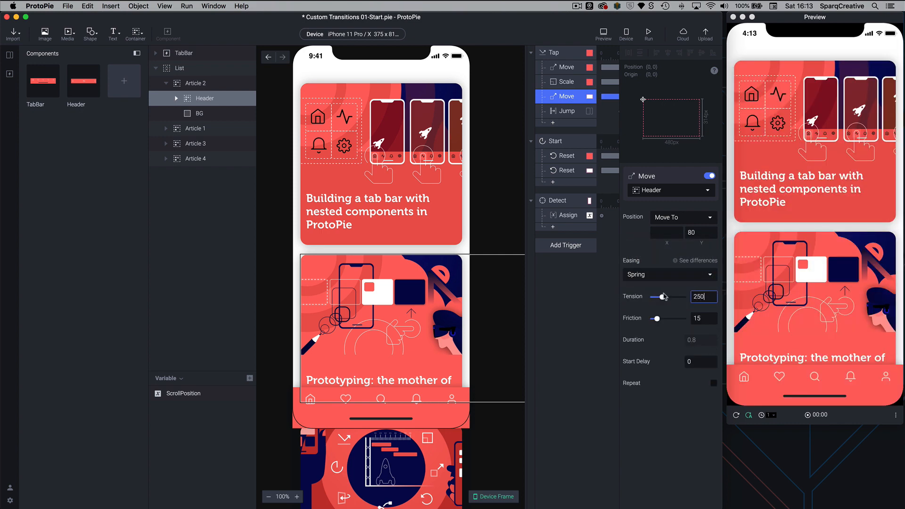
key(Tab)
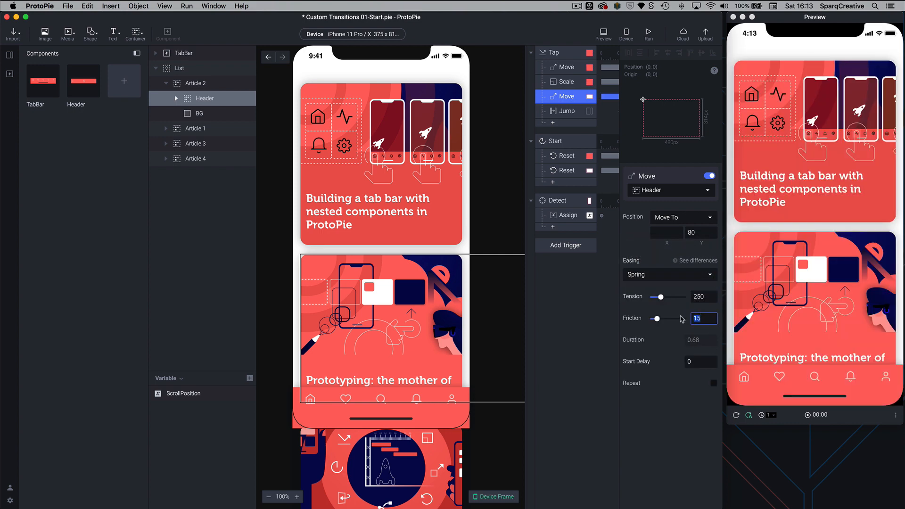
key(Return)
Adjust the start delay of the Jump to Scene 2 under the Tap trigger
click(566, 111)
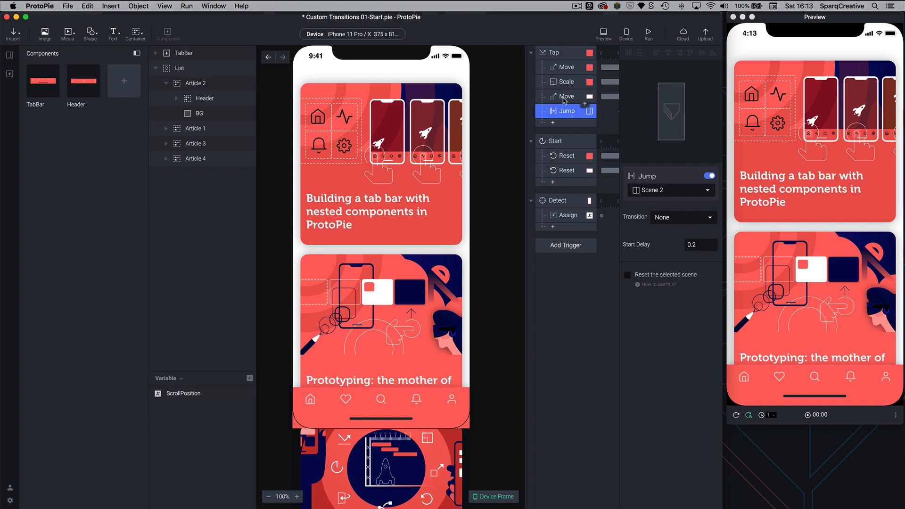
click(701, 247)
key(Return)
Switch Article 2's Reset response under the Start trigger to Spring easing, with tension 250 and an adjusted friction
click(568, 157)
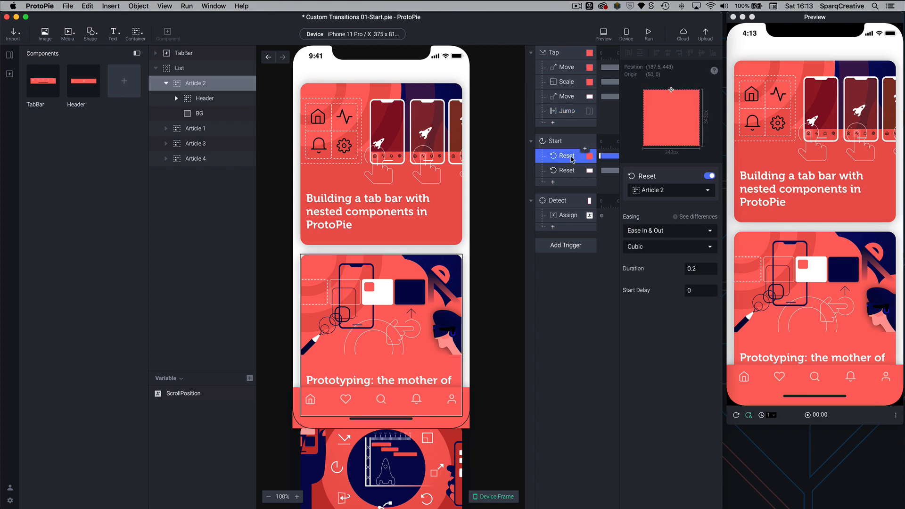
click(658, 231)
click(637, 247)
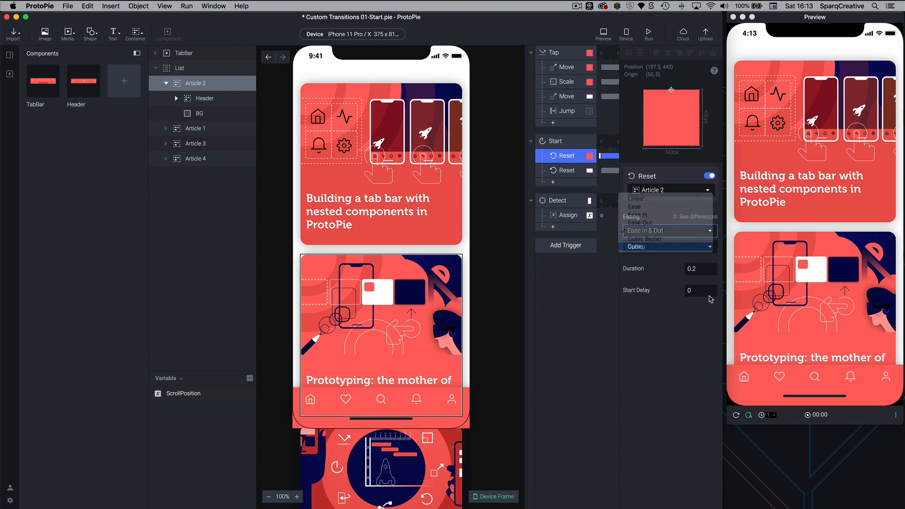
click(705, 253)
text(250)
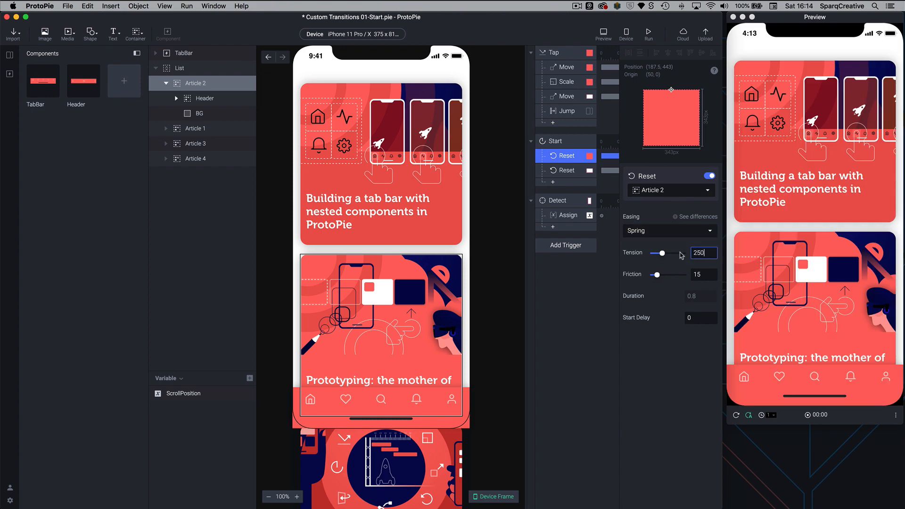
key(Tab)
key(Return)
Switch the Header's Reset response under the Start trigger to Spring easing with tension 250 and friction 20
click(564, 170)
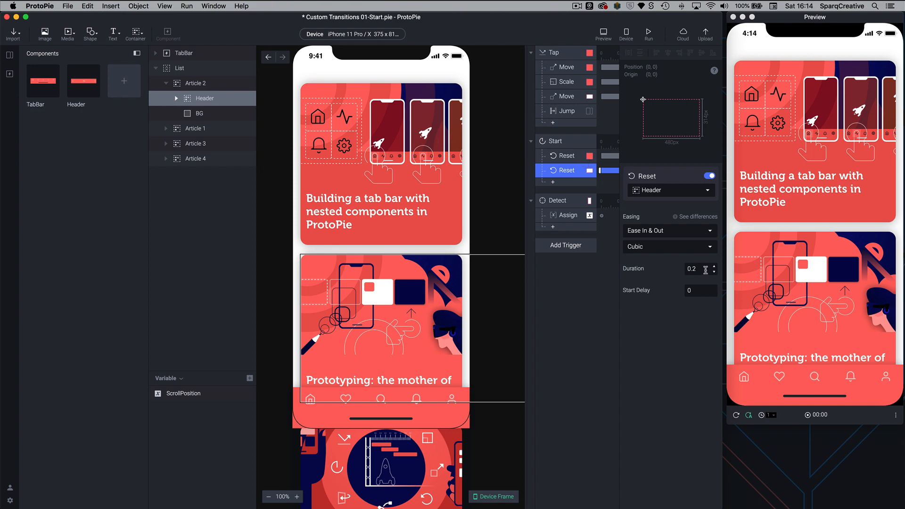
click(676, 230)
click(668, 248)
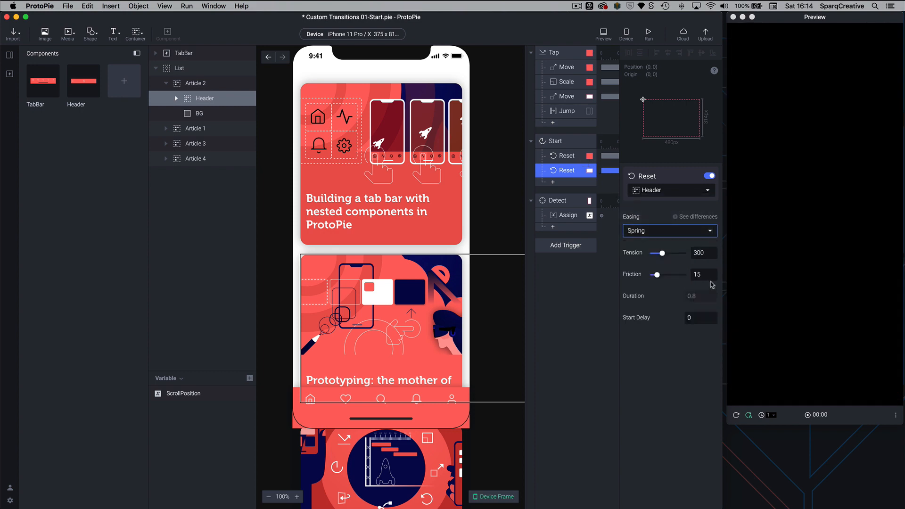
click(702, 253)
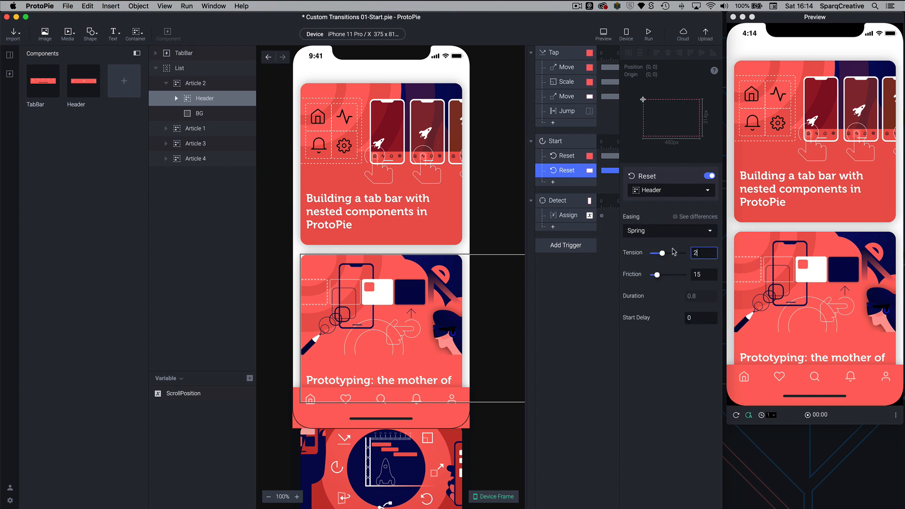
key(Tab)
Check the spring animation in the preview by expanding and closing the Article 2 card from several scroll positions
click(817, 307)
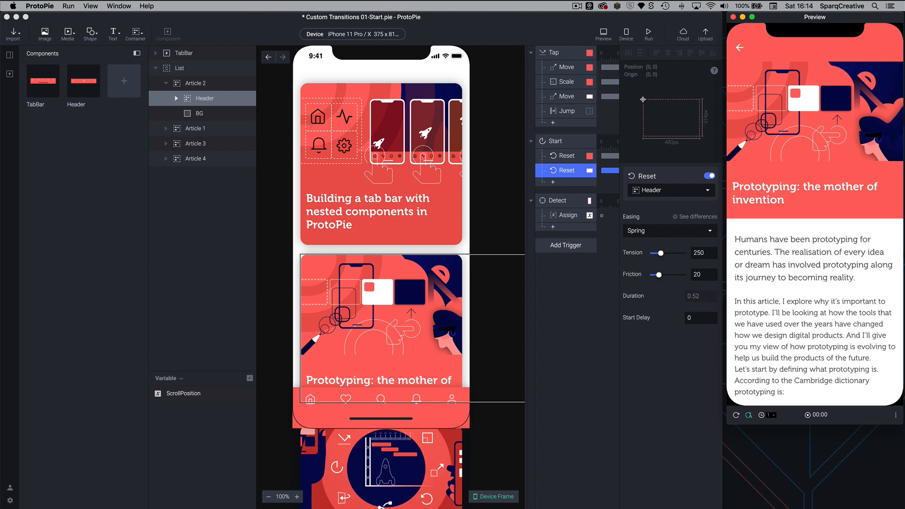
click(739, 48)
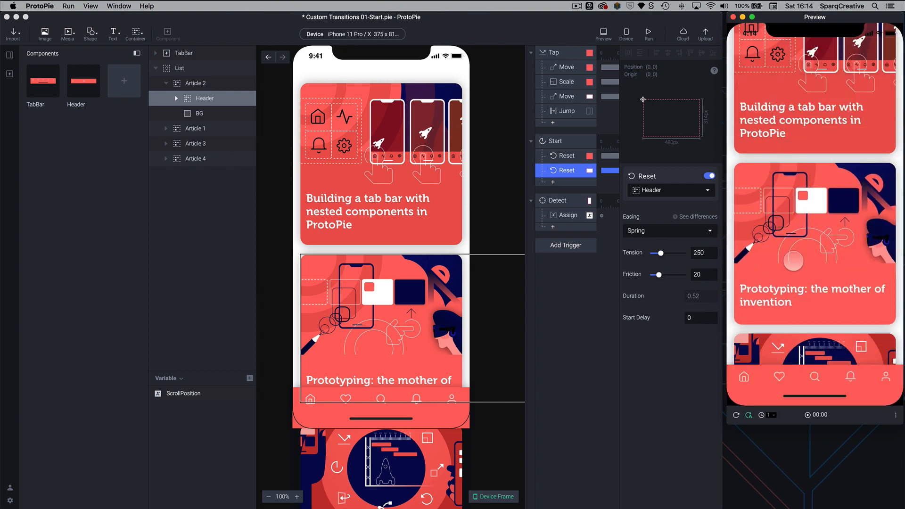
drag(796, 261, 787, 184)
click(786, 184)
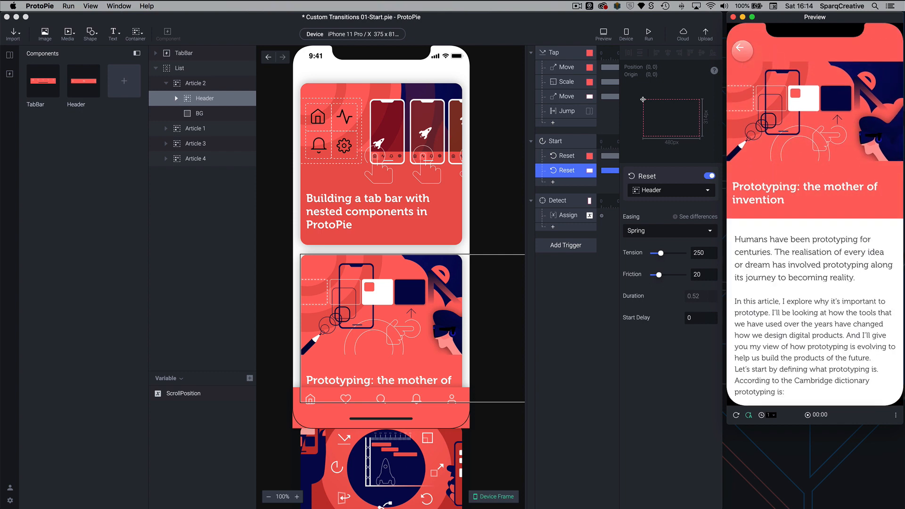
click(741, 48)
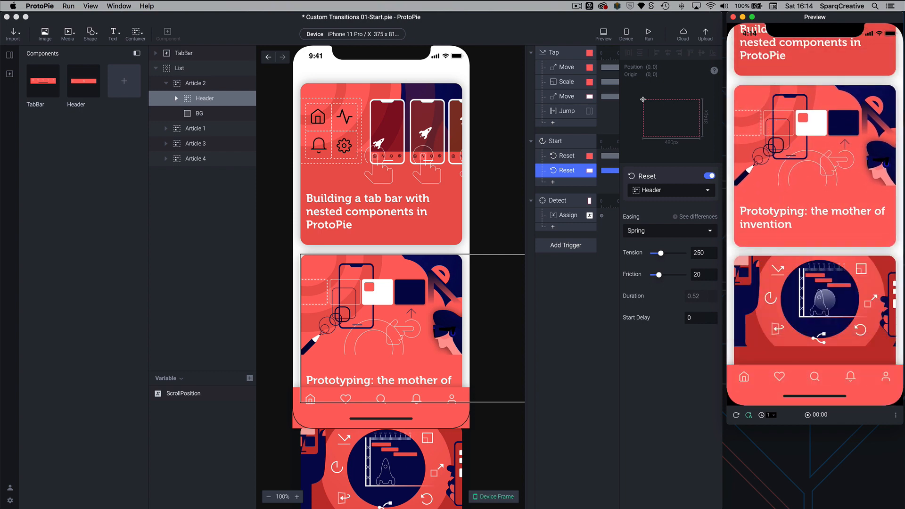
click(827, 302)
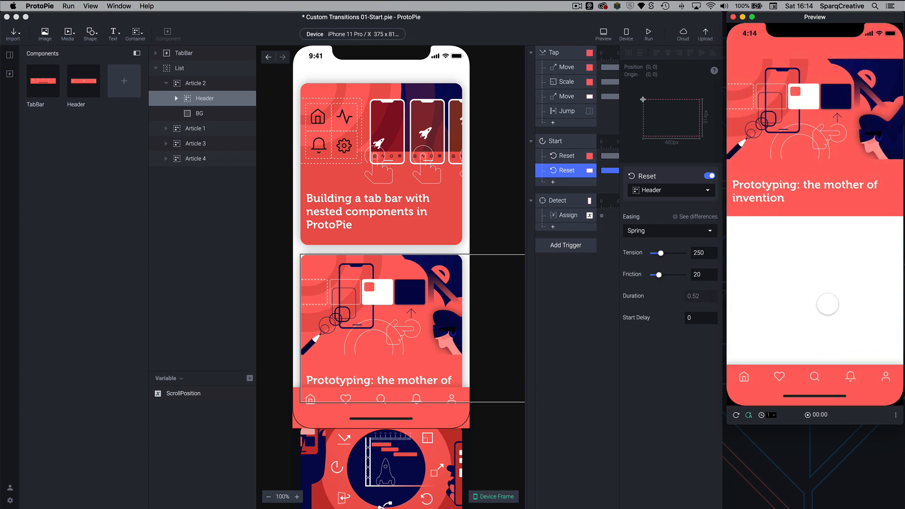
click(741, 48)
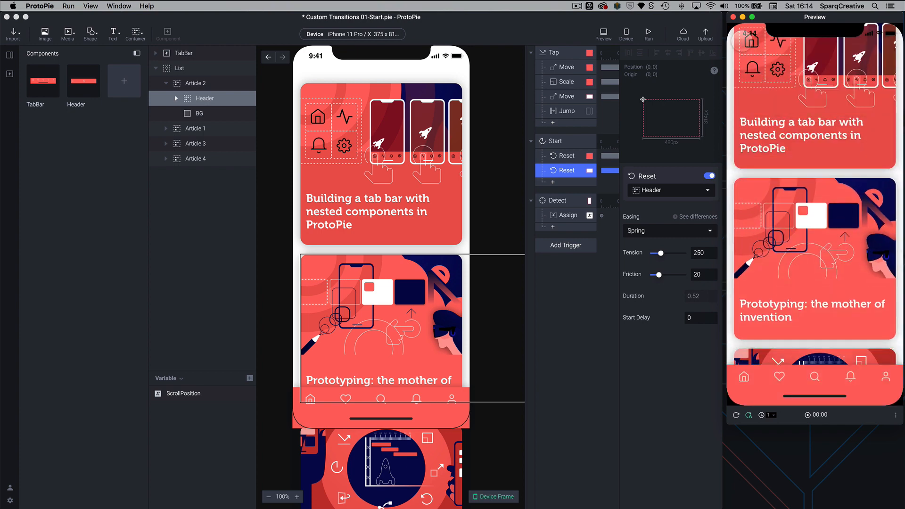
scroll(789, 319, down, 2)
scroll(787, 302, up, 1)
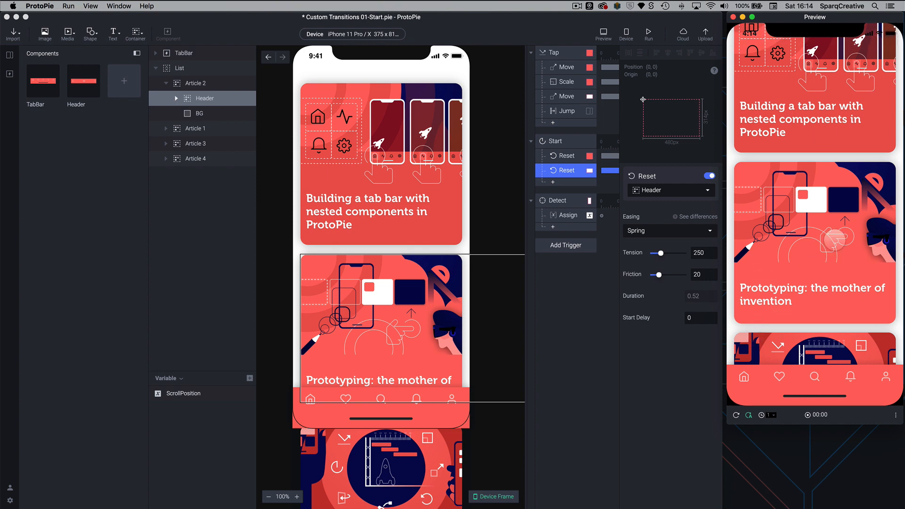
click(792, 257)
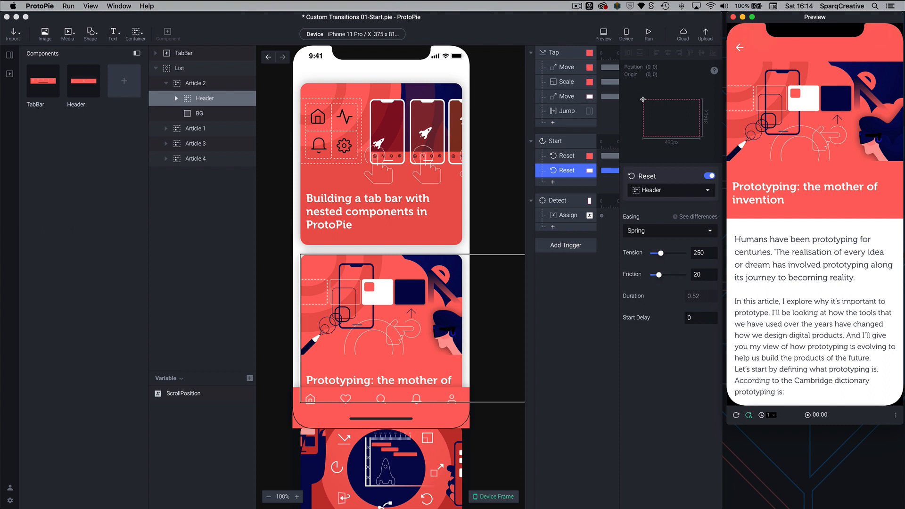
Turn on the system status bar for Scene 2 and show the scene list again
click(11, 55)
click(27, 133)
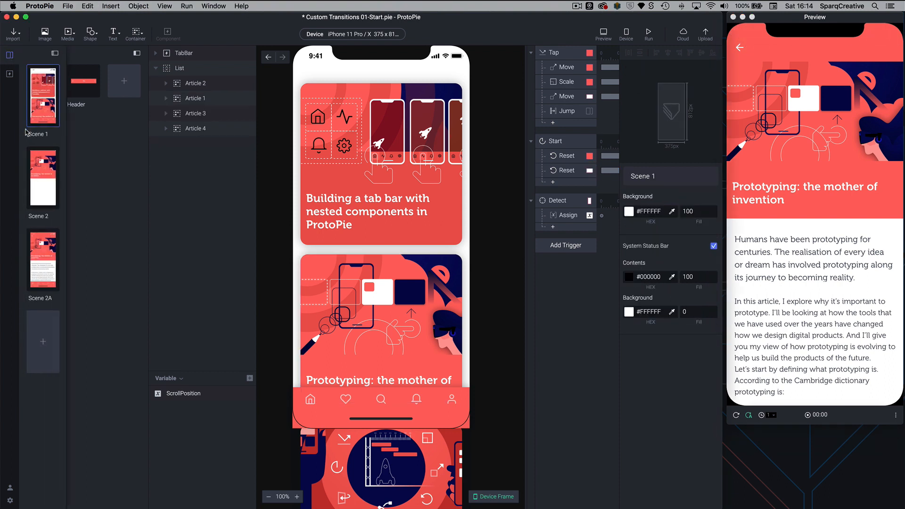
click(43, 189)
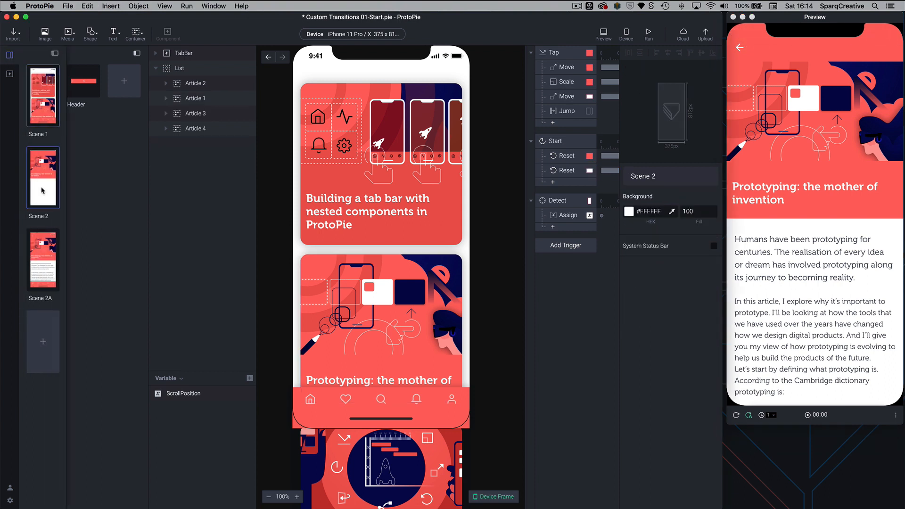
double_click(42, 191)
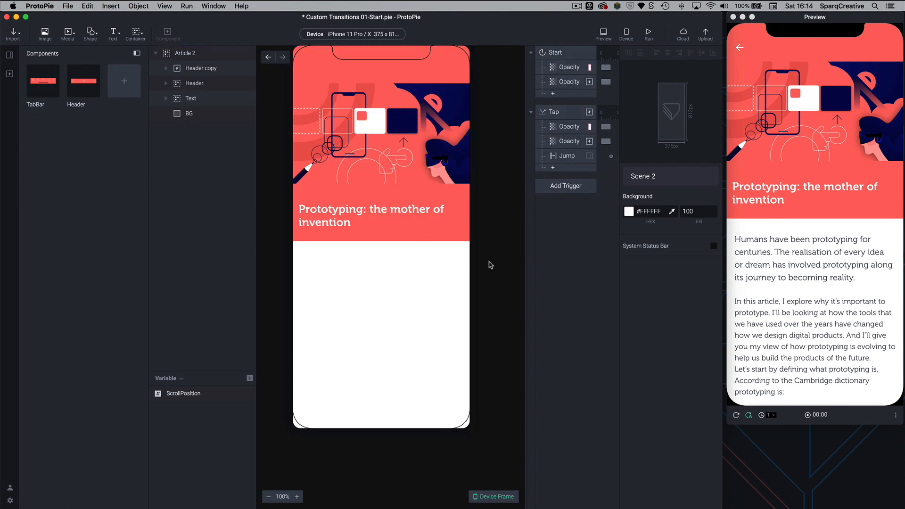
scroll(497, 276, up, 2)
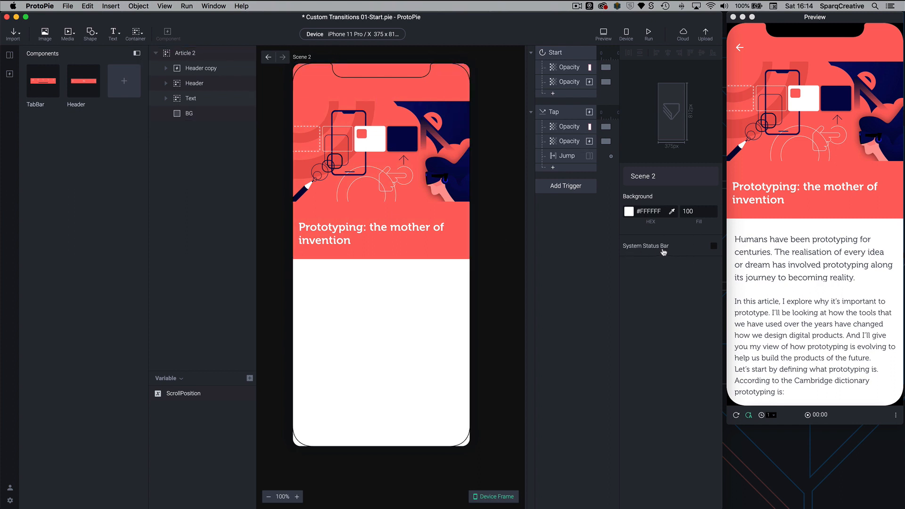
click(714, 246)
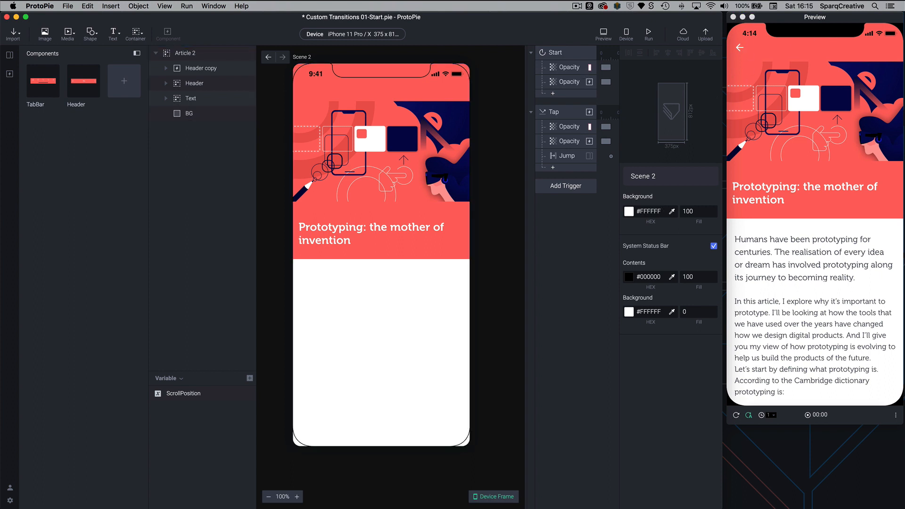
click(10, 56)
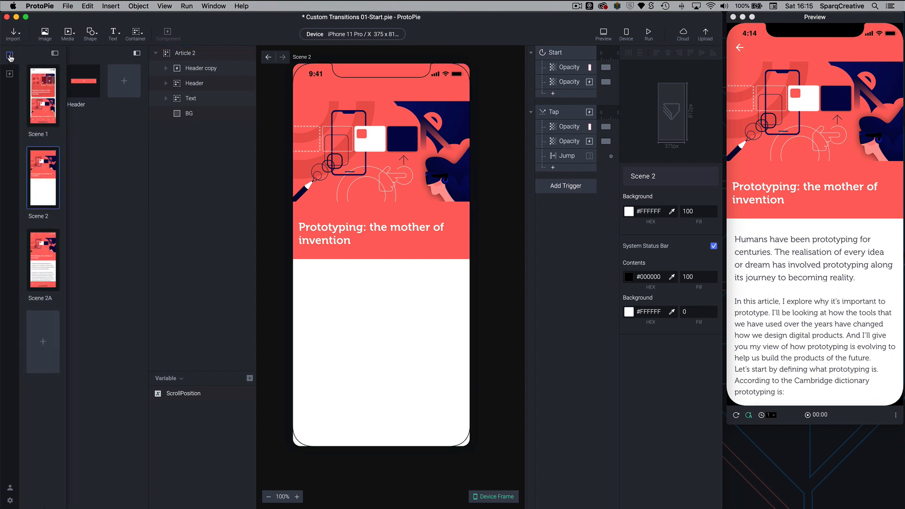
Check the status bar in the preview from Scene 1 by expanding and closing the Article 2 card
click(47, 121)
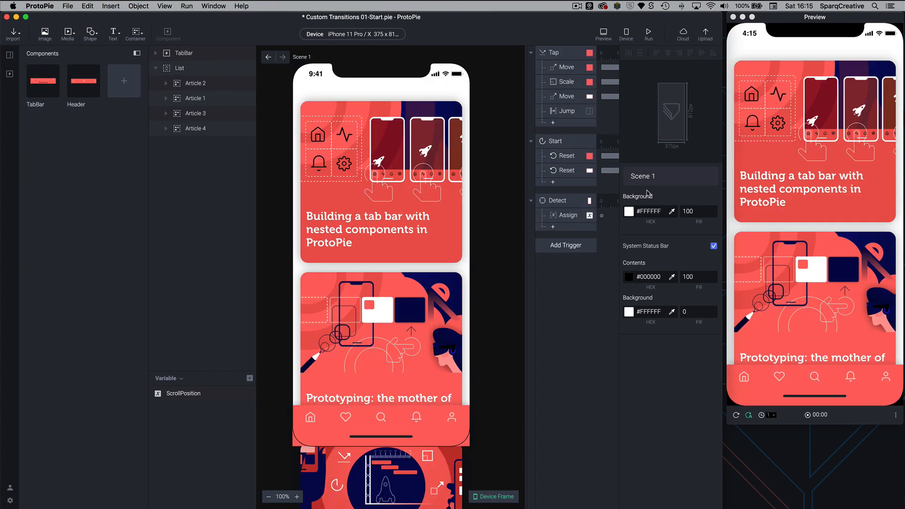
click(808, 297)
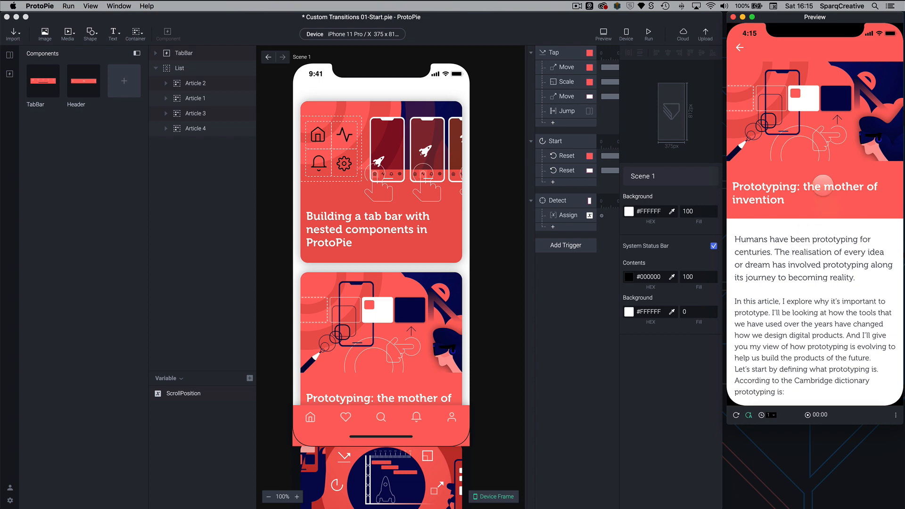
click(739, 47)
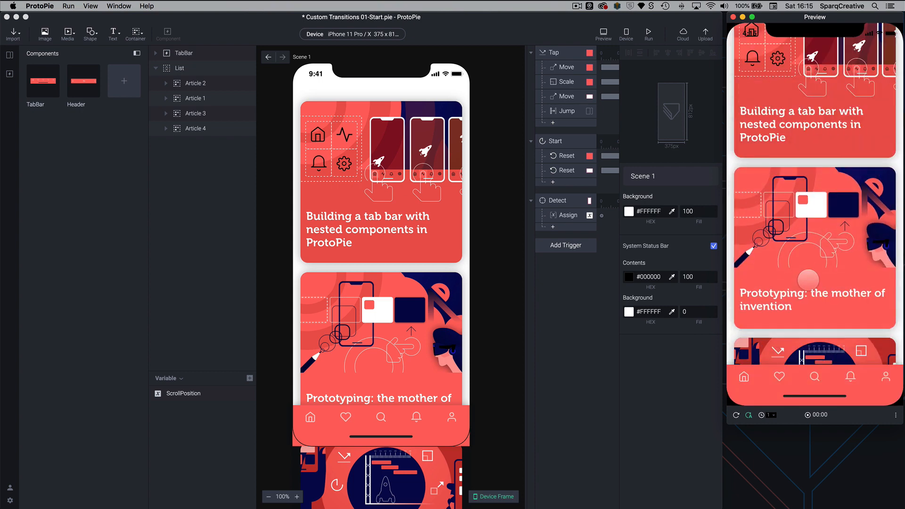
click(808, 281)
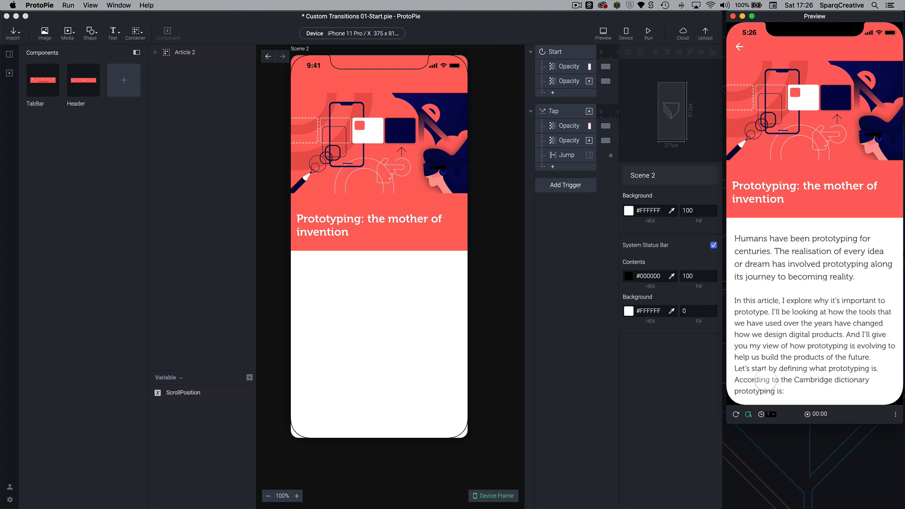
Copy the TabBar component from Scene 1 and paste it into Scene 2 above Article 2
click(9, 54)
click(54, 117)
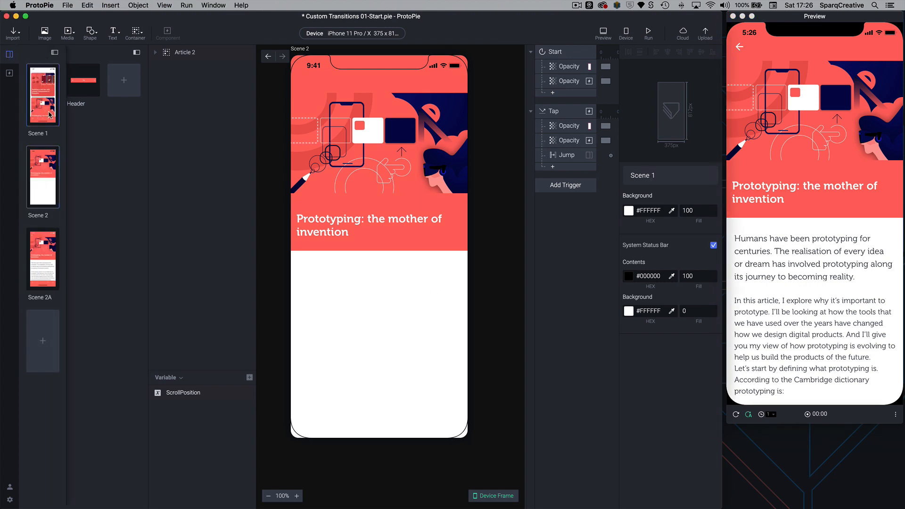
click(337, 432)
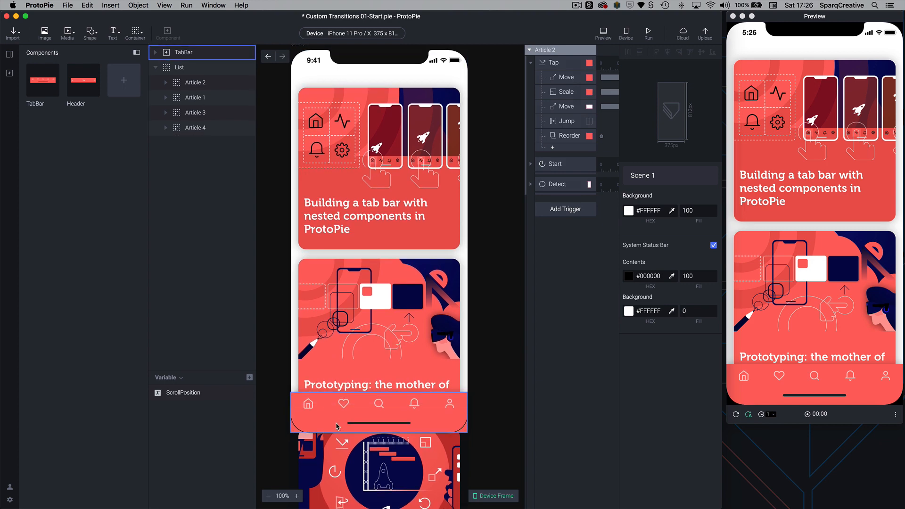
click(337, 428)
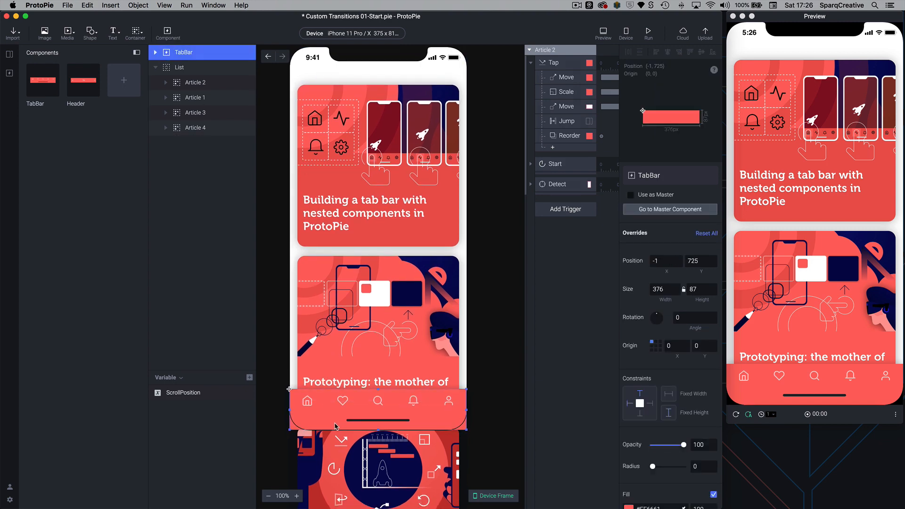
click(9, 54)
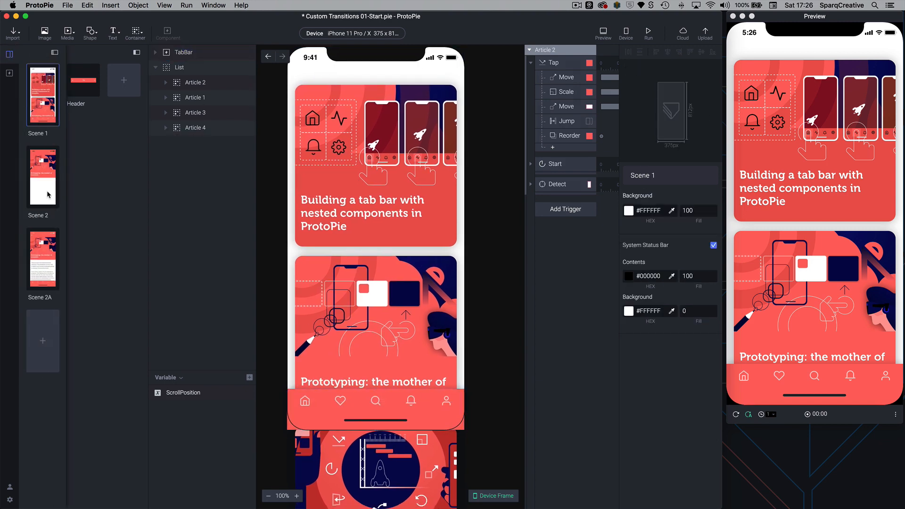
click(48, 195)
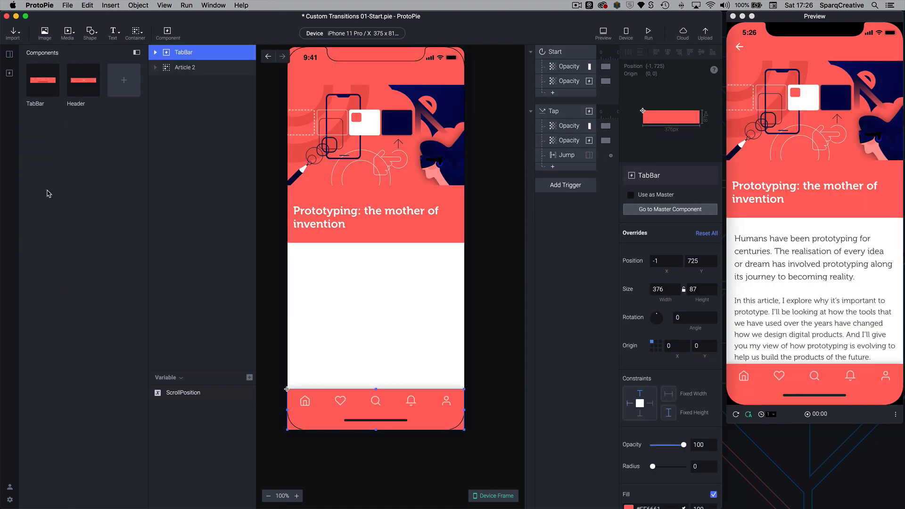
Preview Scene 1 and check the tab bar while scrolling the list and repeatedly expanding and closing the Article 2 card
click(8, 53)
click(44, 115)
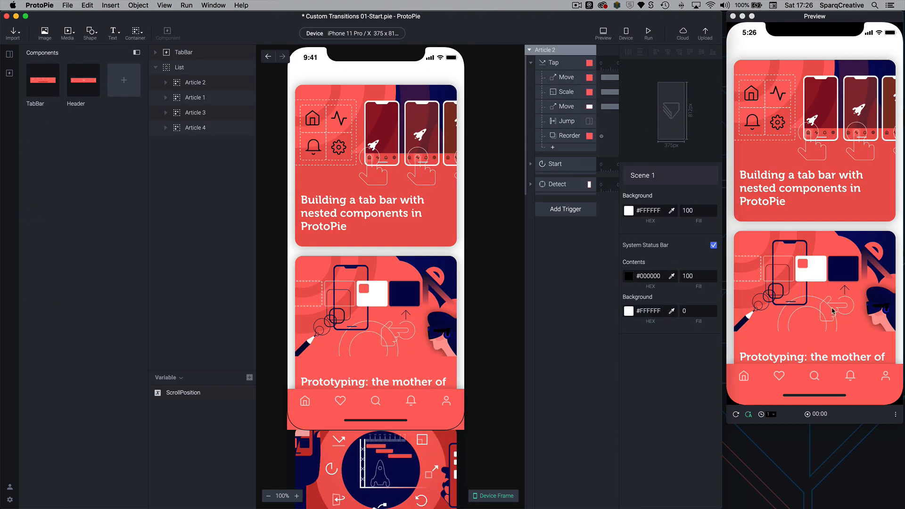
drag(831, 318, 821, 234)
click(795, 223)
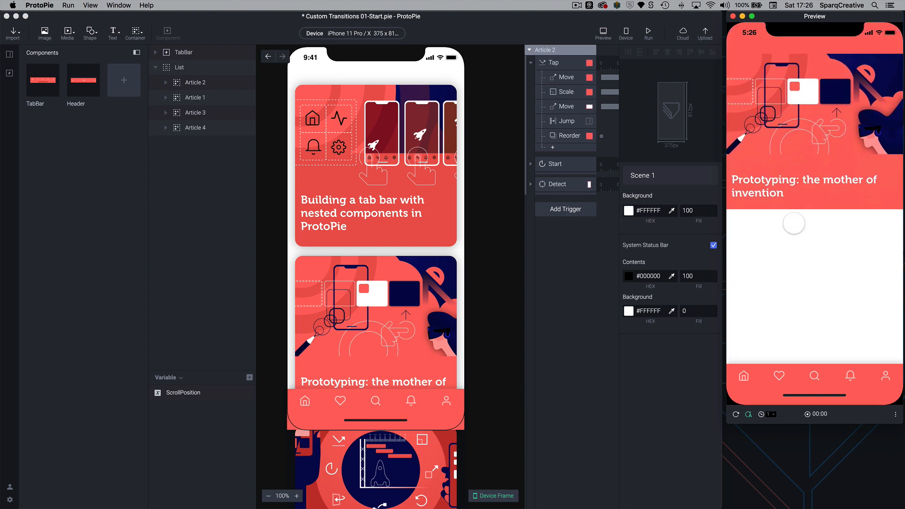
click(740, 47)
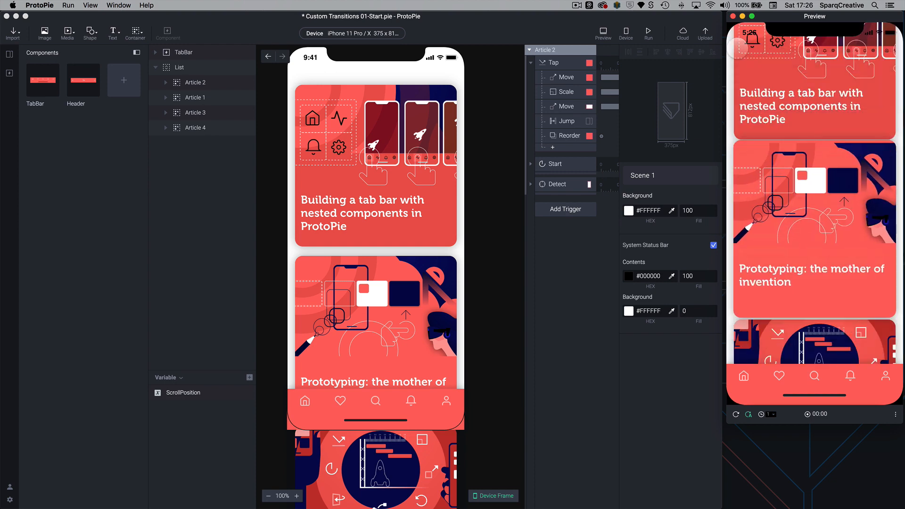
click(809, 273)
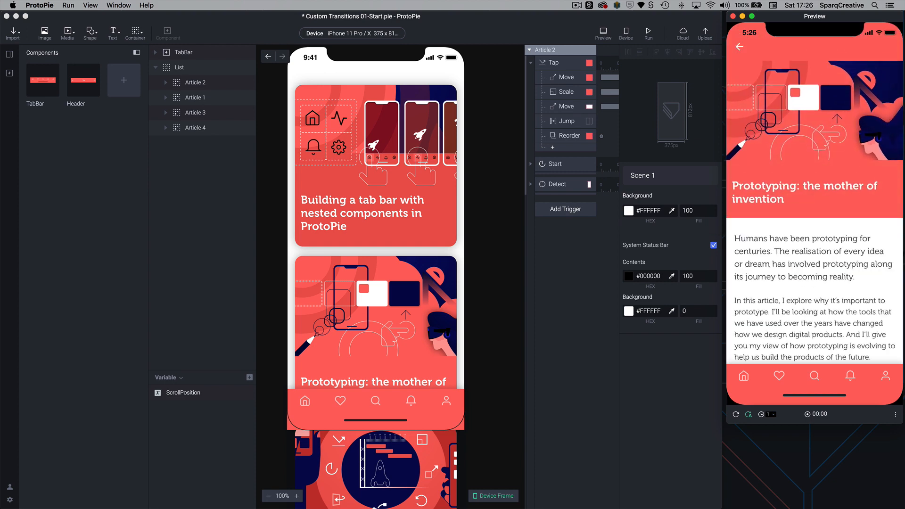
click(740, 47)
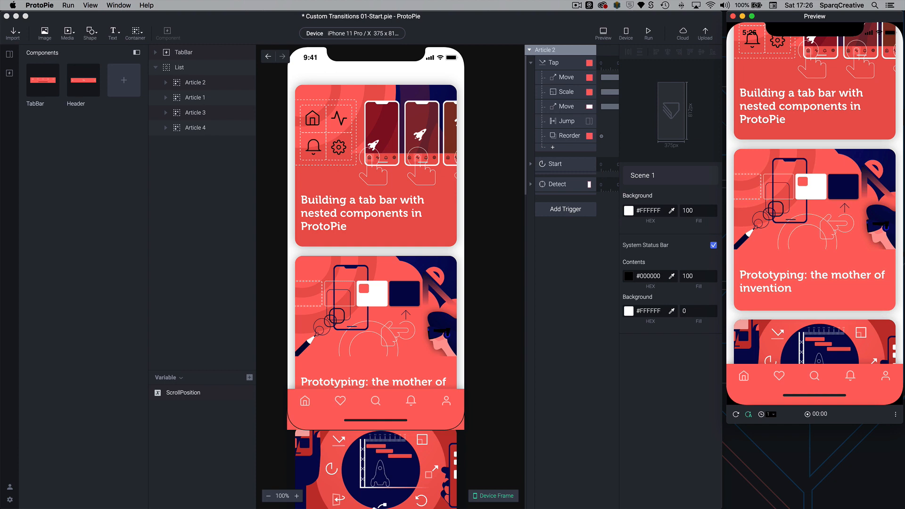
scroll(803, 259, down, 3)
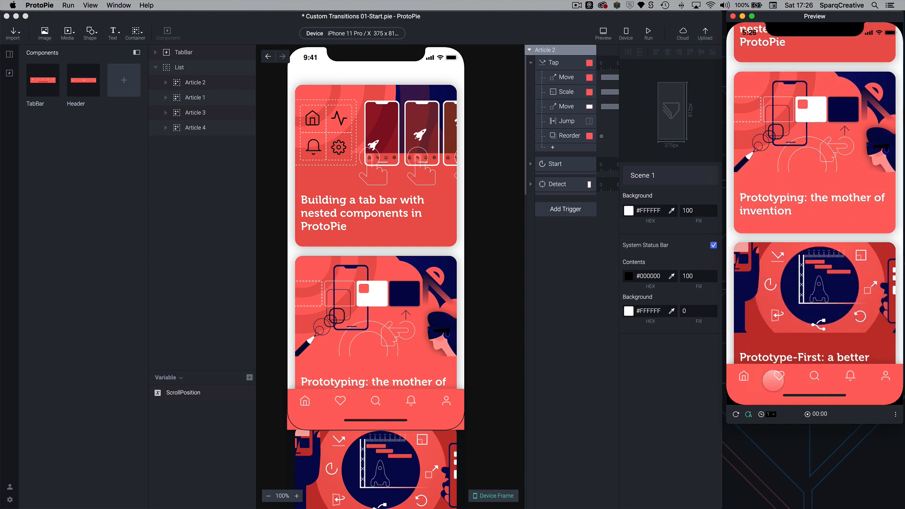